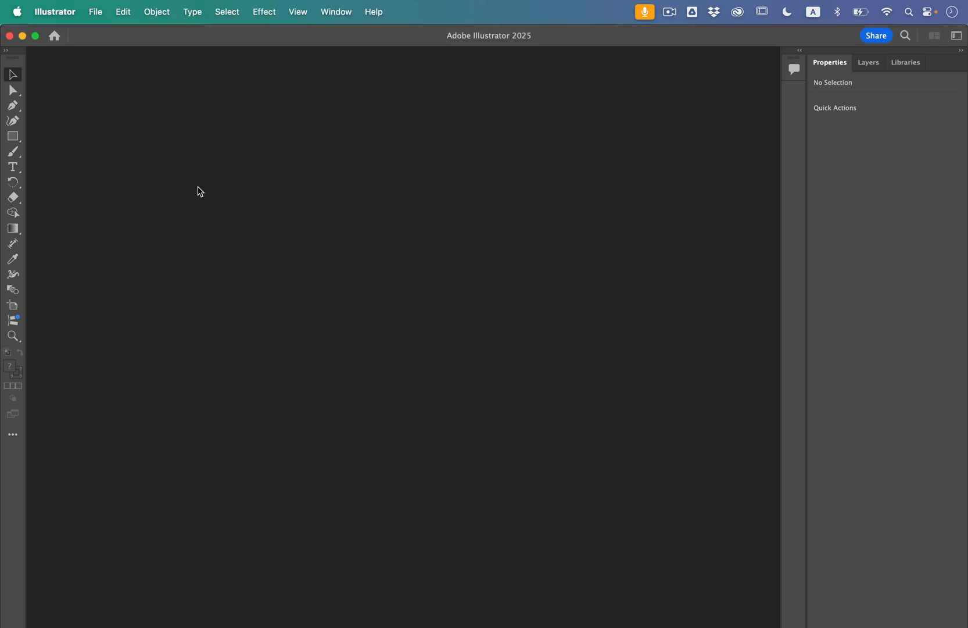
- Open the L2_start.ai file from the Lesson02 folder
left_click(97, 12)
left_click(112, 64)
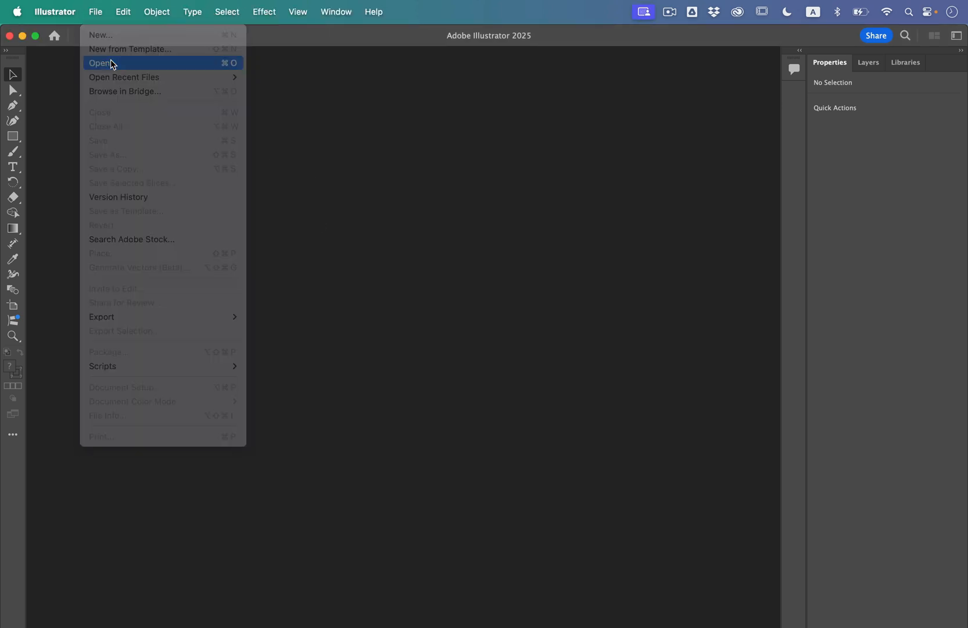
double_click(382, 212)
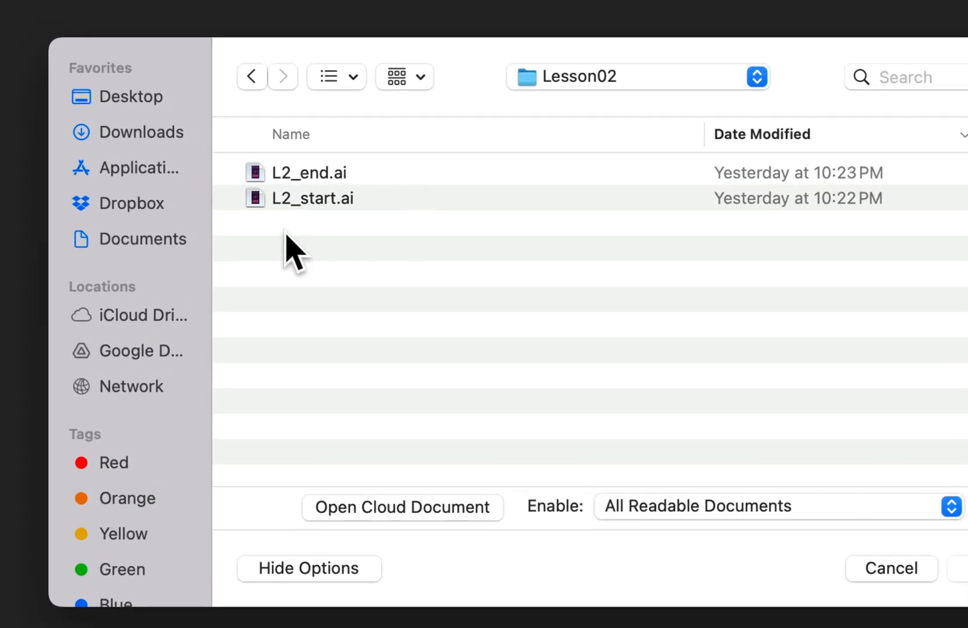
left_click(303, 205)
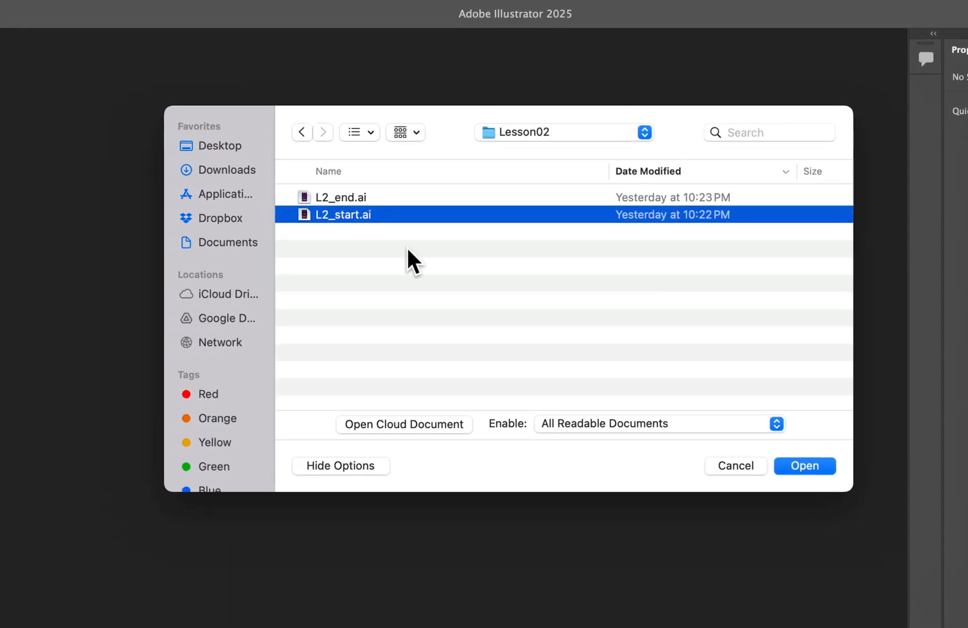
left_click(817, 468)
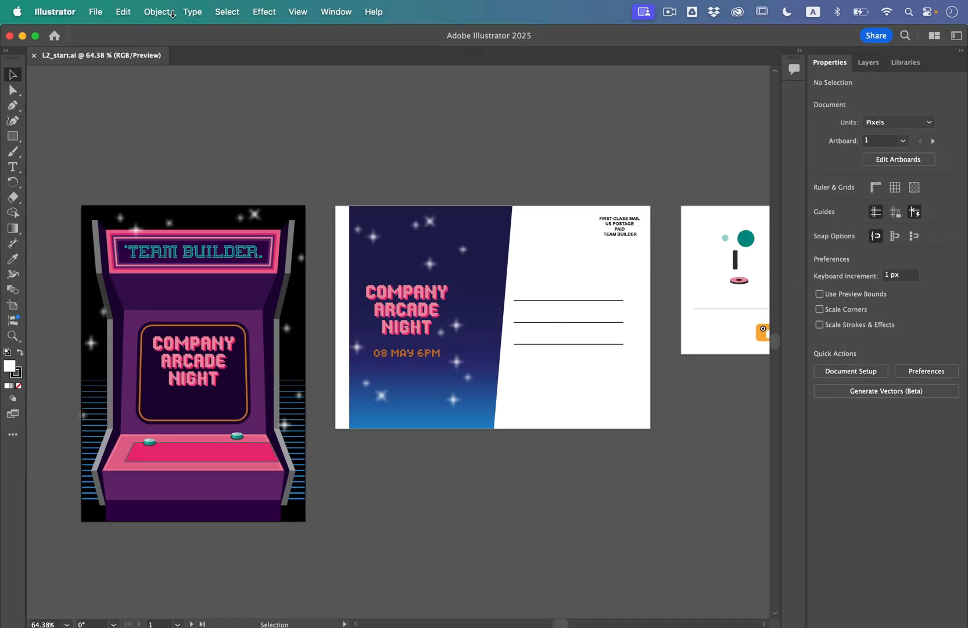
- Save the document on the computer in Lesson02 as L2_GameNight plus the surname, in Adobe Illustrator (ai) format with the default options
left_click(95, 11)
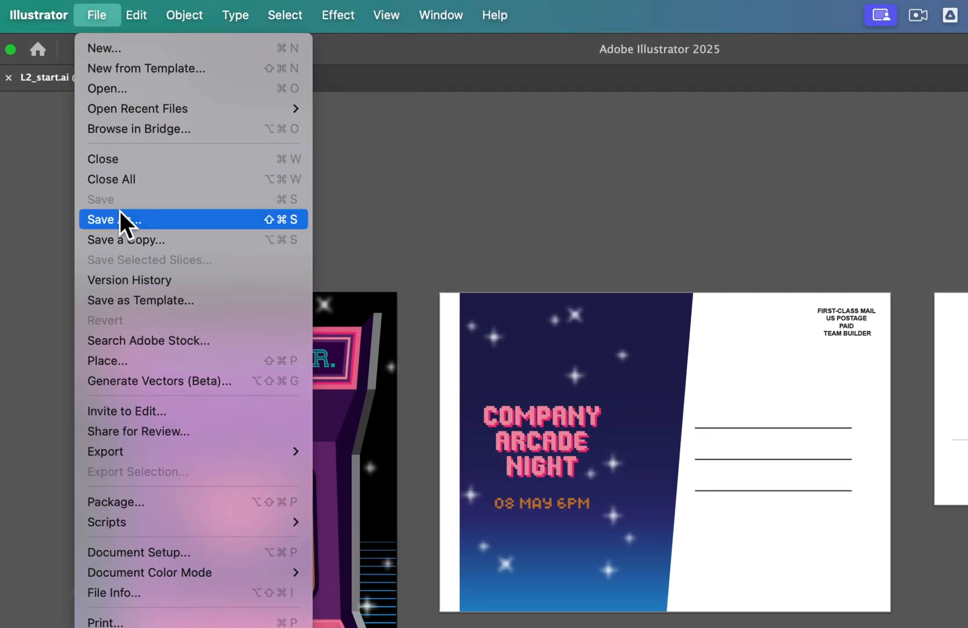
left_click(111, 152)
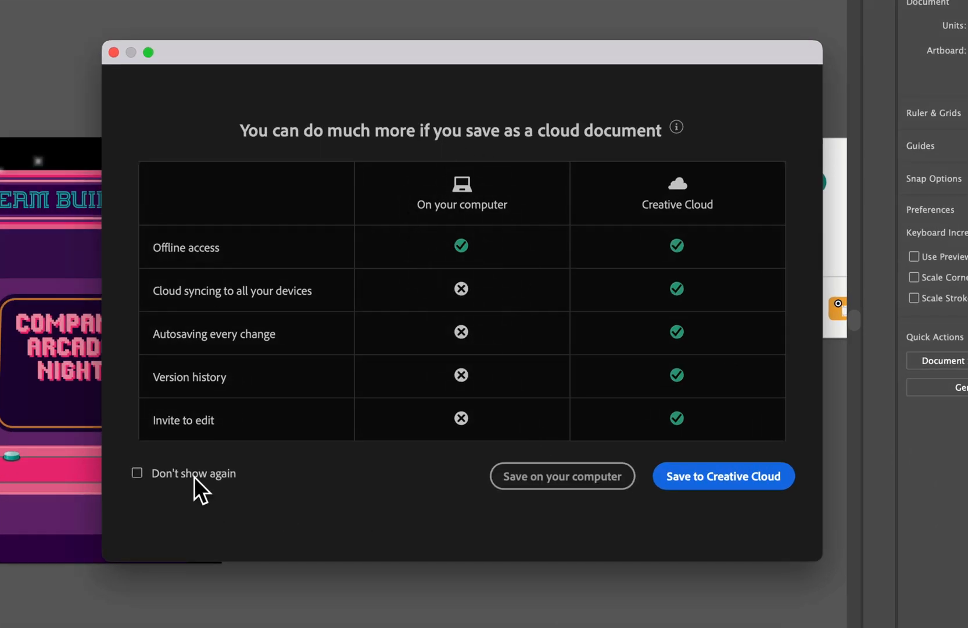
left_click(587, 489)
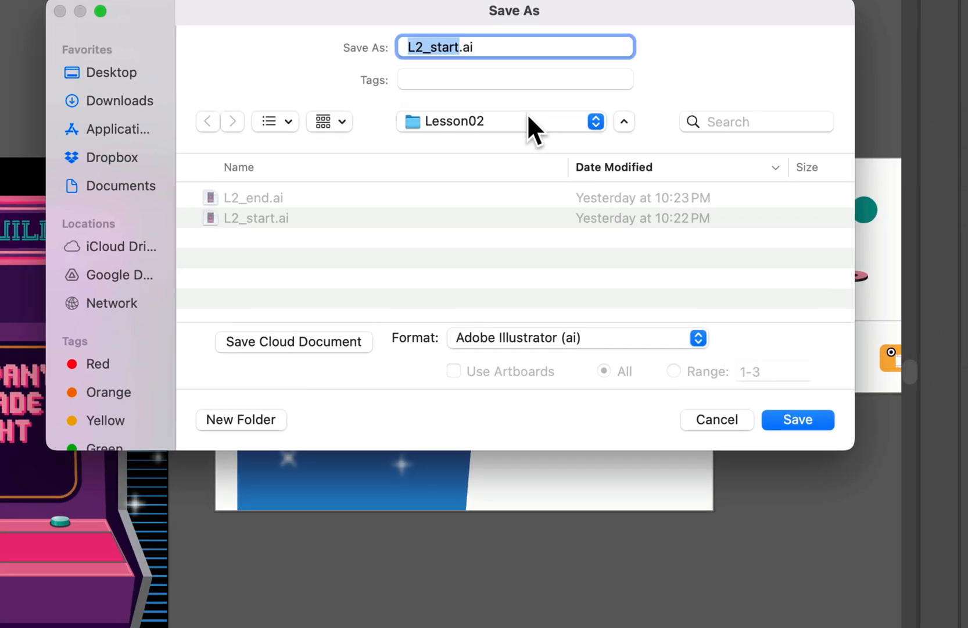
key("Right")
key("BackSpace")
key("BackSpace")
key("BackSpace")
key("BackSpace")
key("BackSpace")
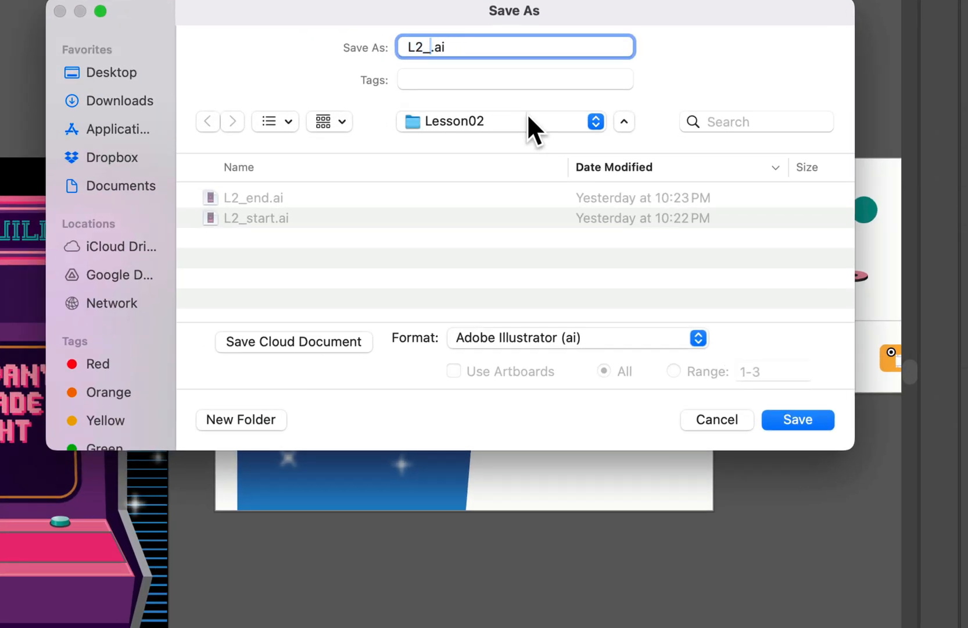
type("GameNightIvewy")
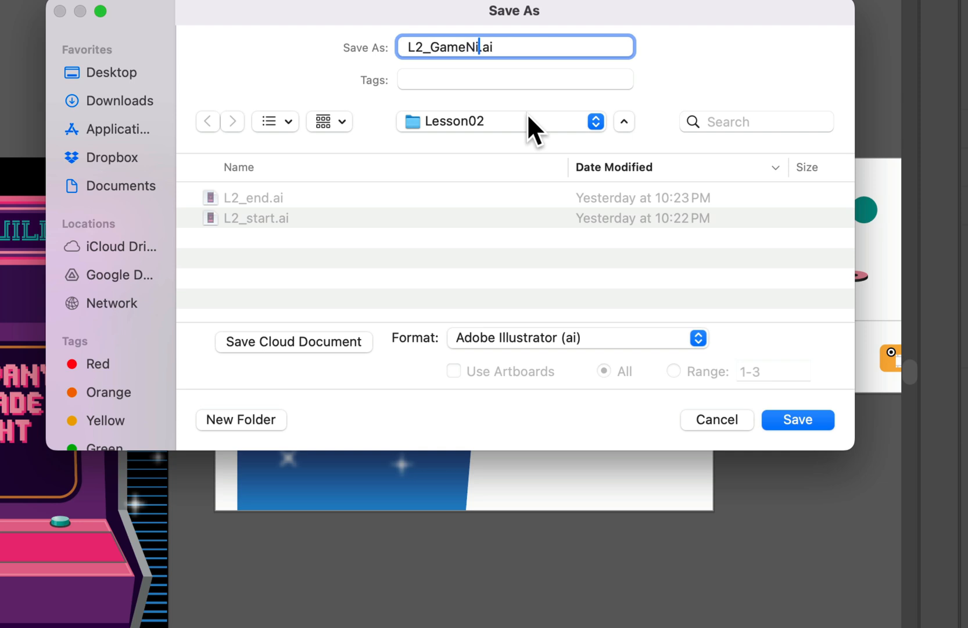
key("BackSpace")
key("BackSpace")
type("y")
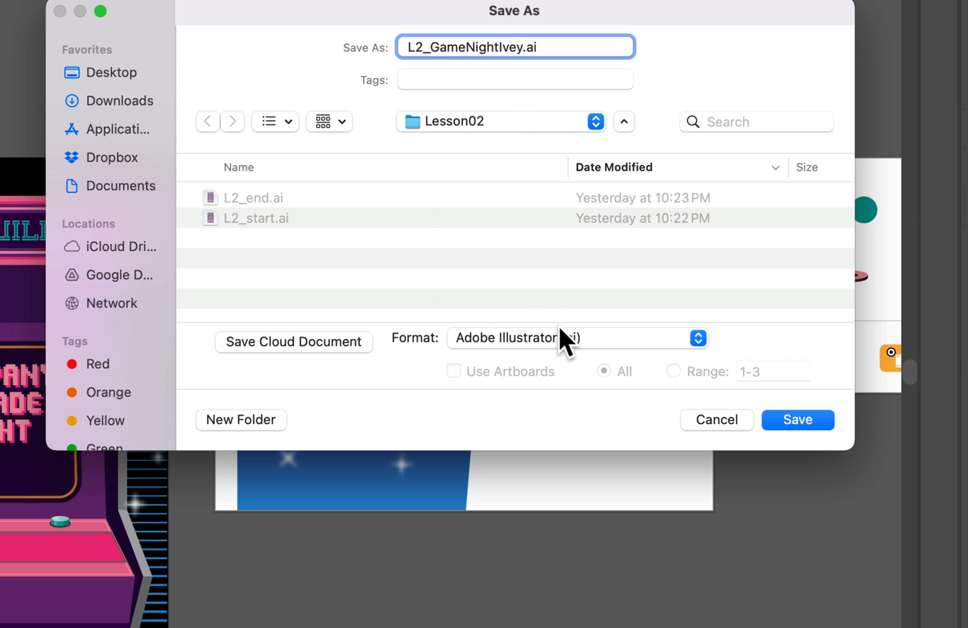
left_click(794, 430)
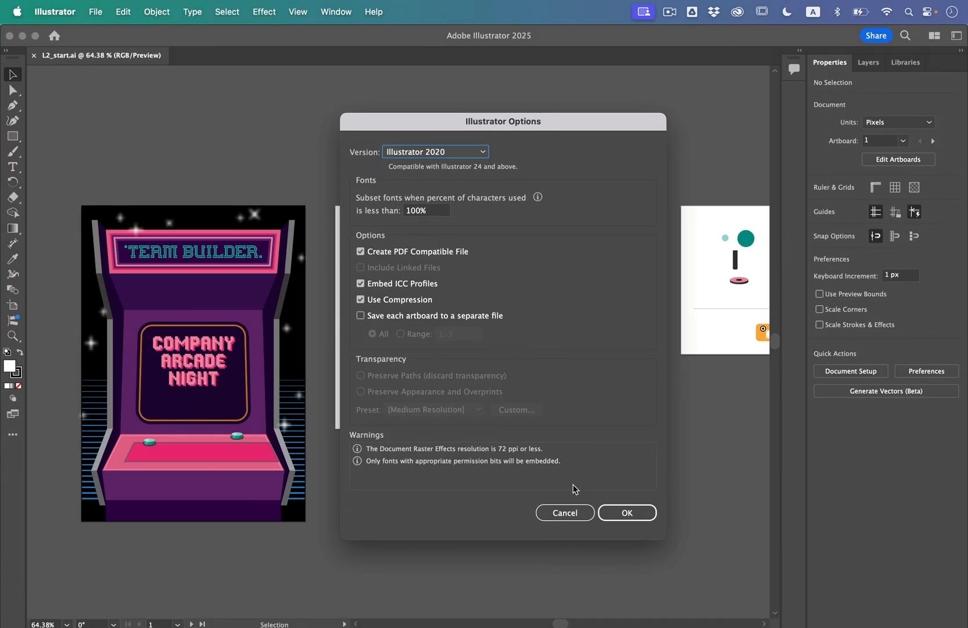
left_click(622, 512)
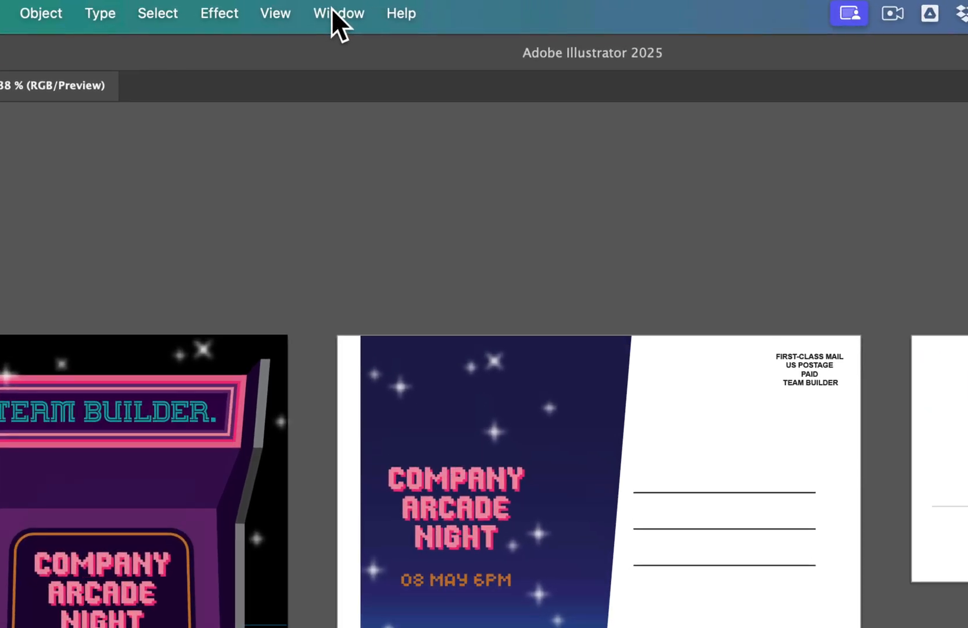
- Reset the Essentials workspace
left_click(334, 13)
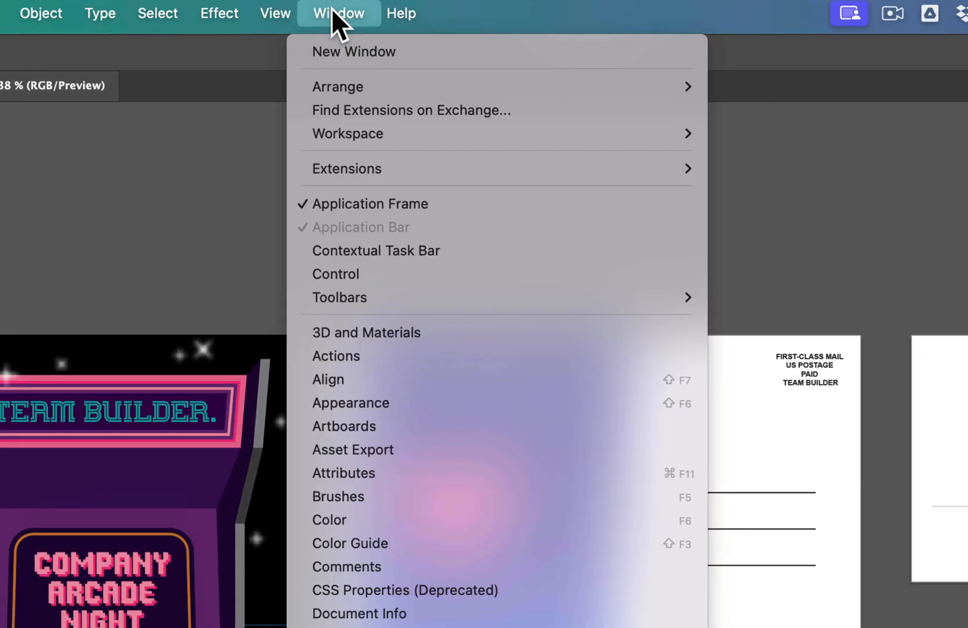
mouse_move(329, 134)
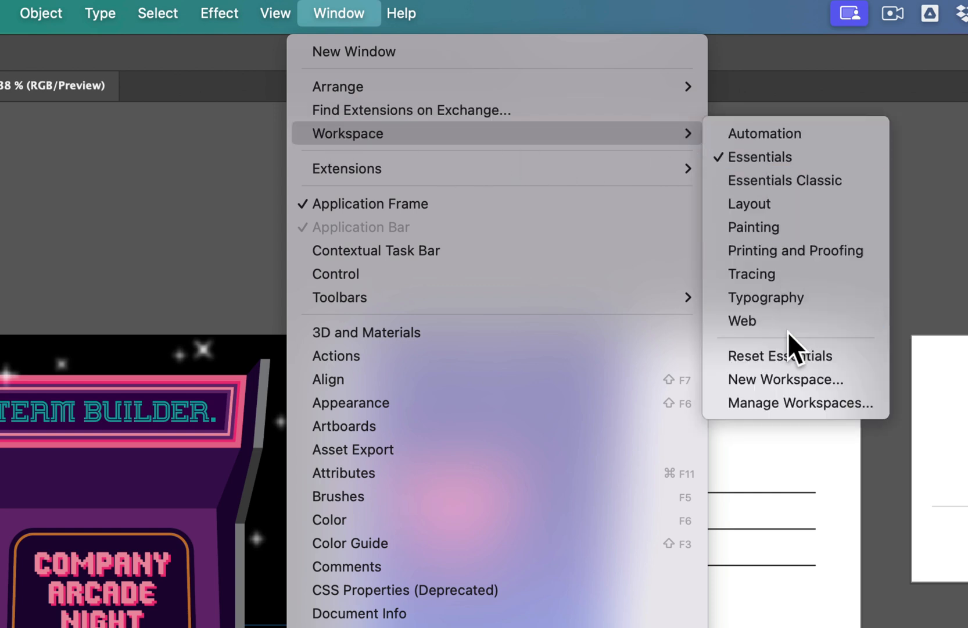
left_click(812, 363)
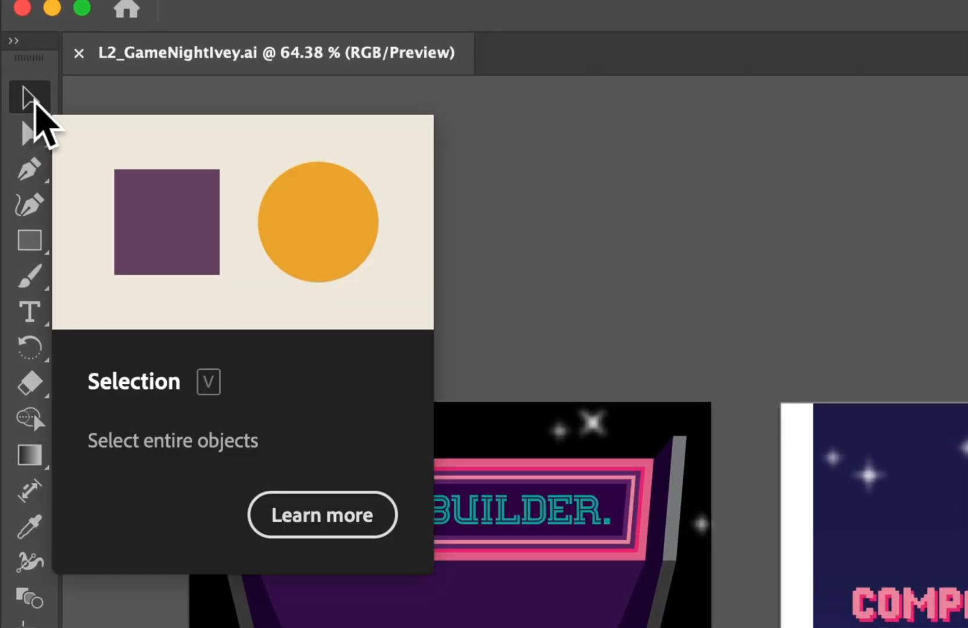
- Look at the tools grouped with the Direct Selection tool and return to the Selection tool
left_click(34, 100)
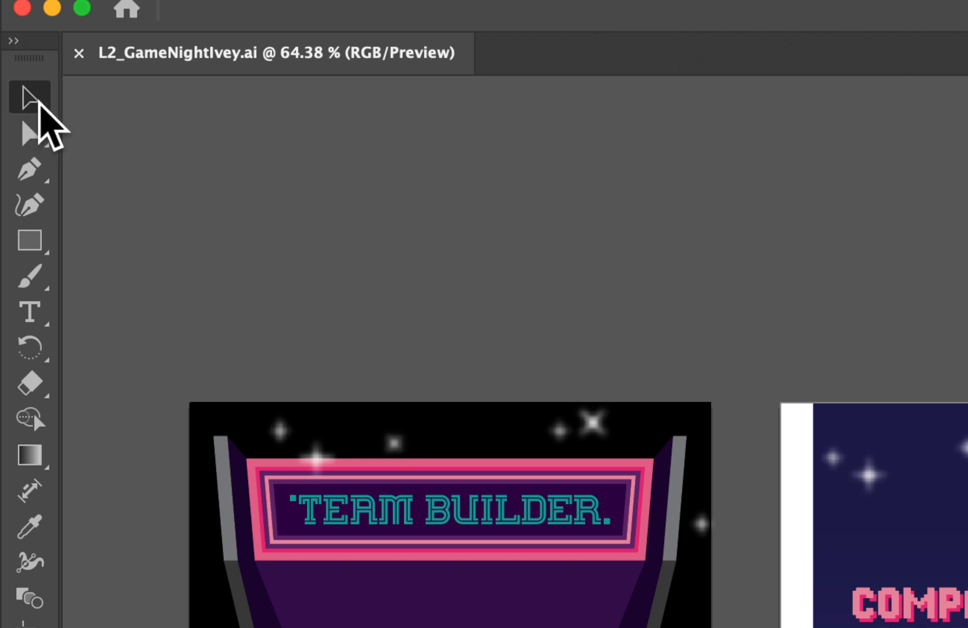
left_click(33, 134)
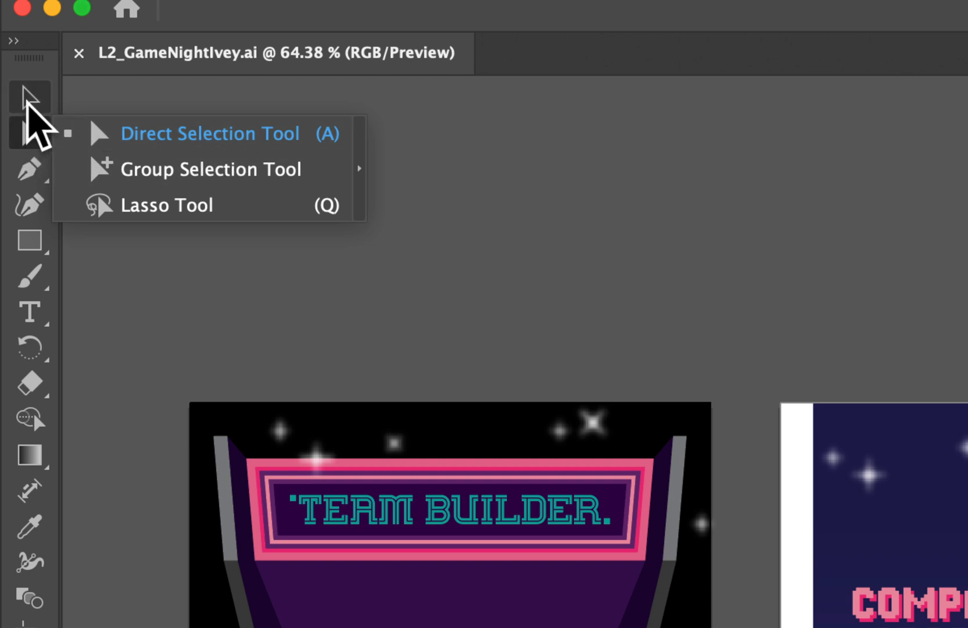
left_click(513, 424)
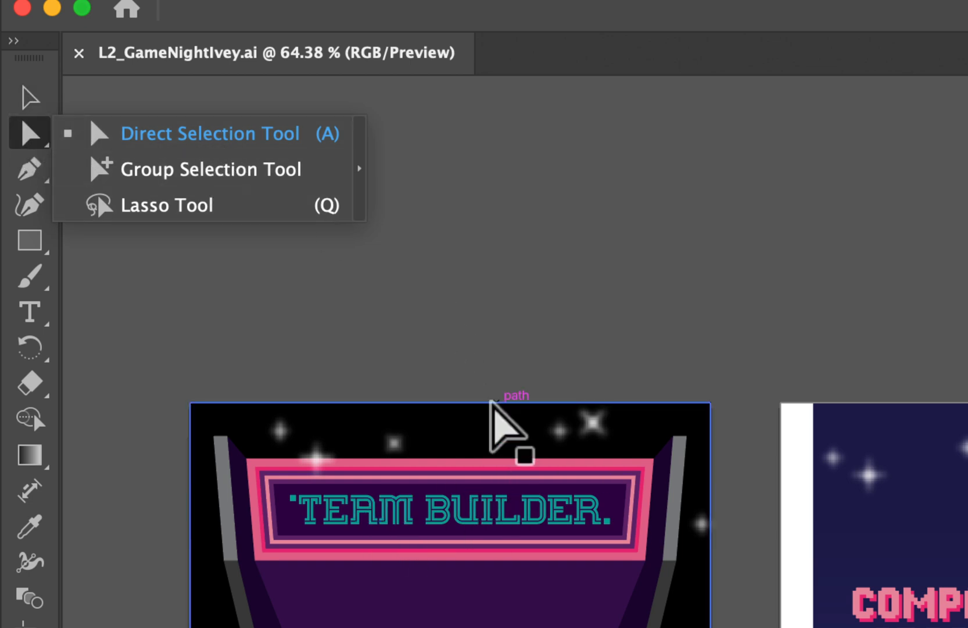
left_click(29, 97)
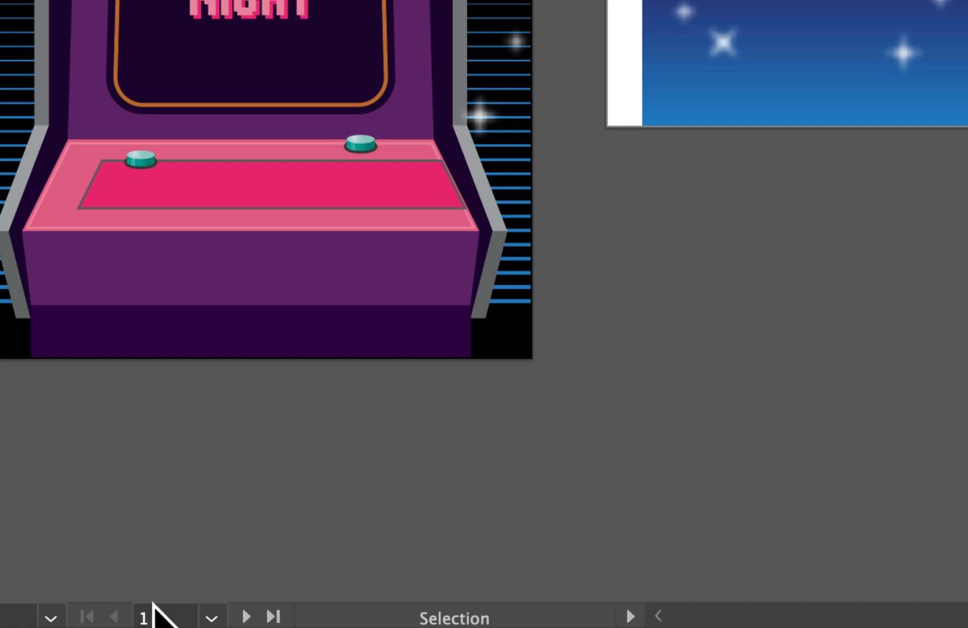
- Go to the 3 Pieces artboard and fit it in the window
left_click(211, 617)
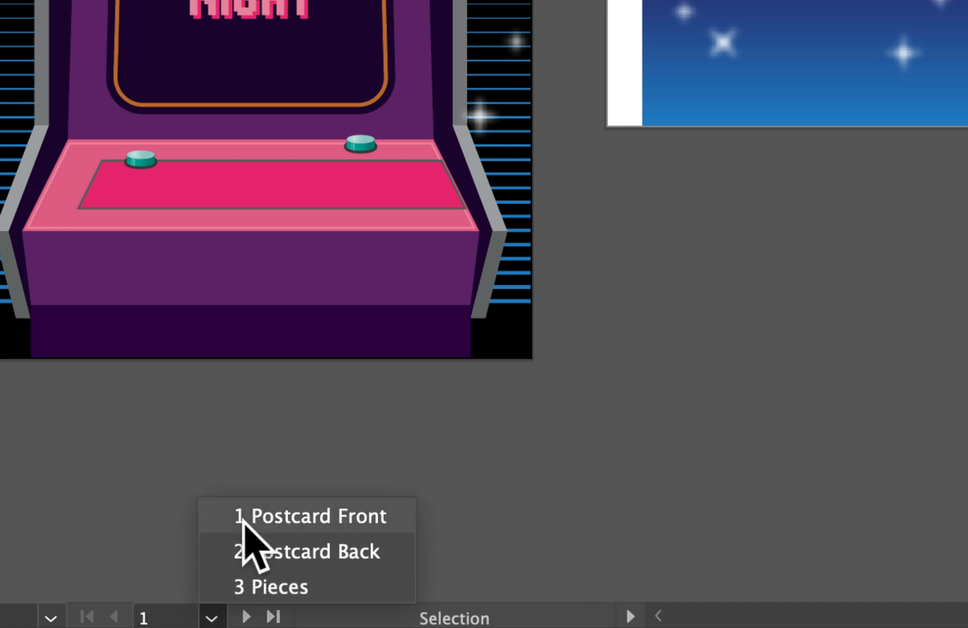
left_click(318, 575)
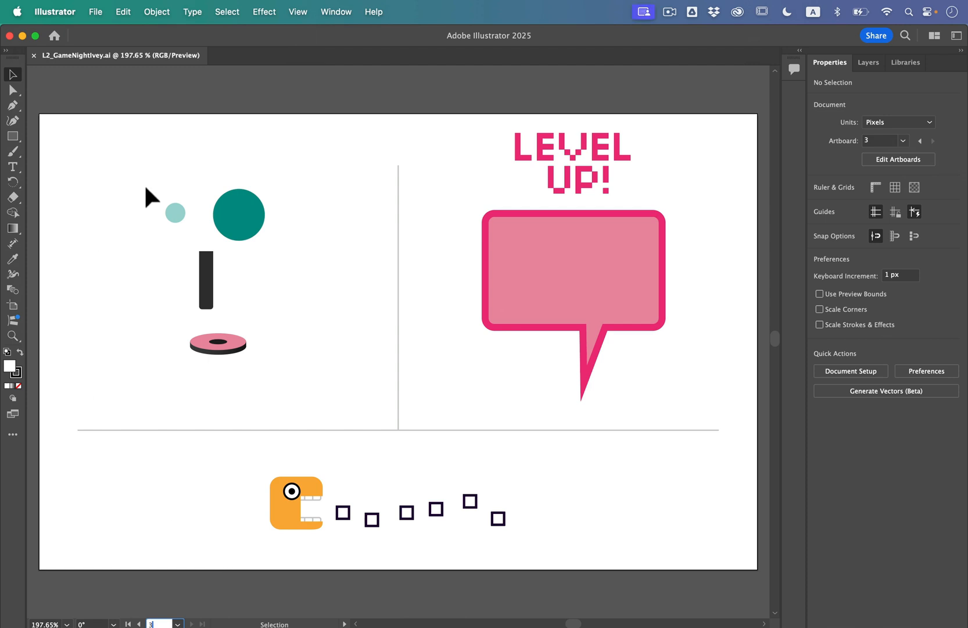
left_click(299, 12)
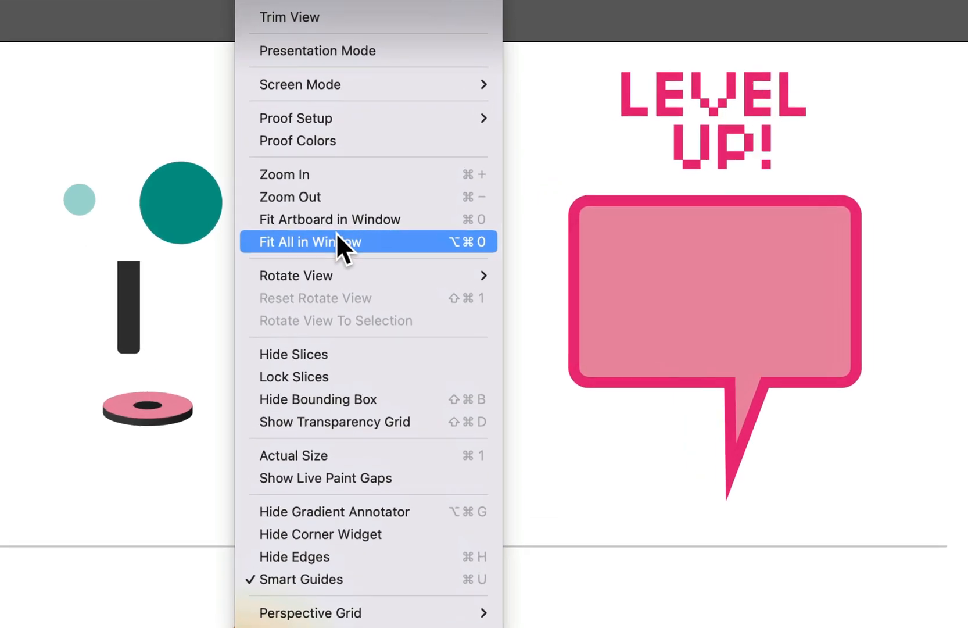
left_click(330, 221)
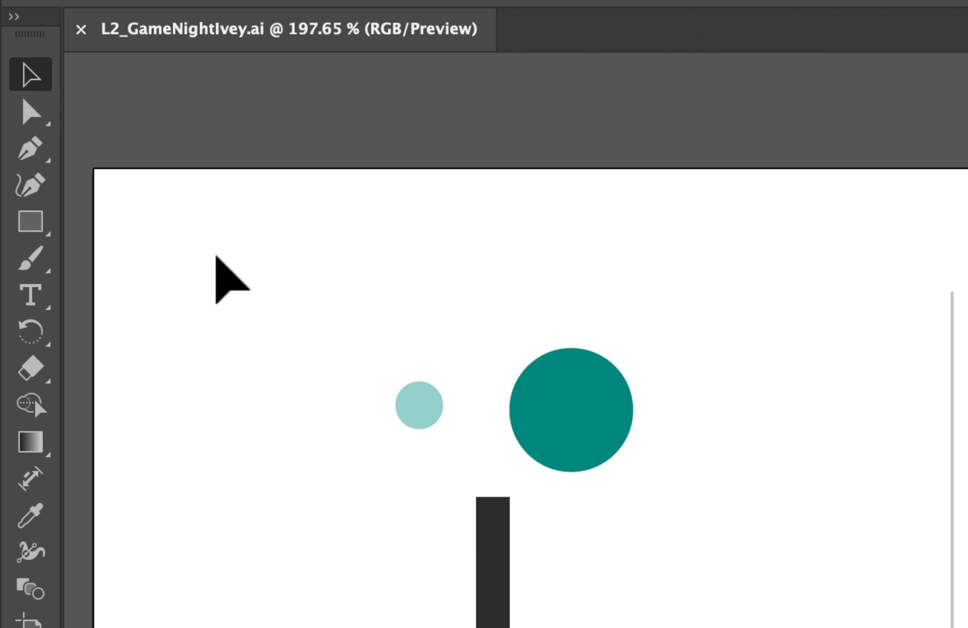
- Move the small light teal circle onto the upper-left part of the large dark teal circle
scroll(307, 320, "down", 5)
scroll(307, 320, "right", 3)
scroll(306, 321, "down", 2)
scroll(306, 321, "left", 2)
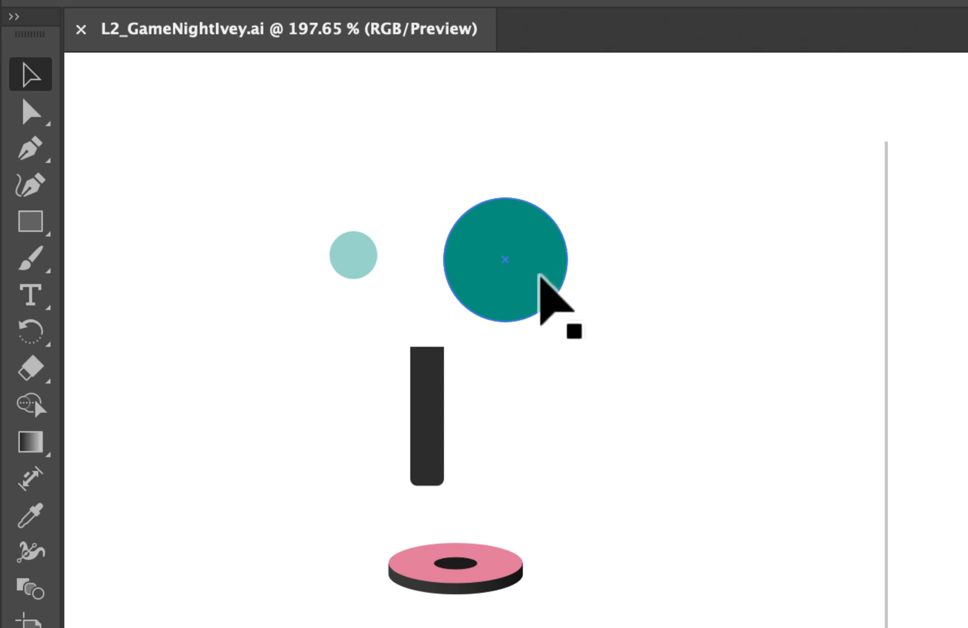
left_click(541, 277)
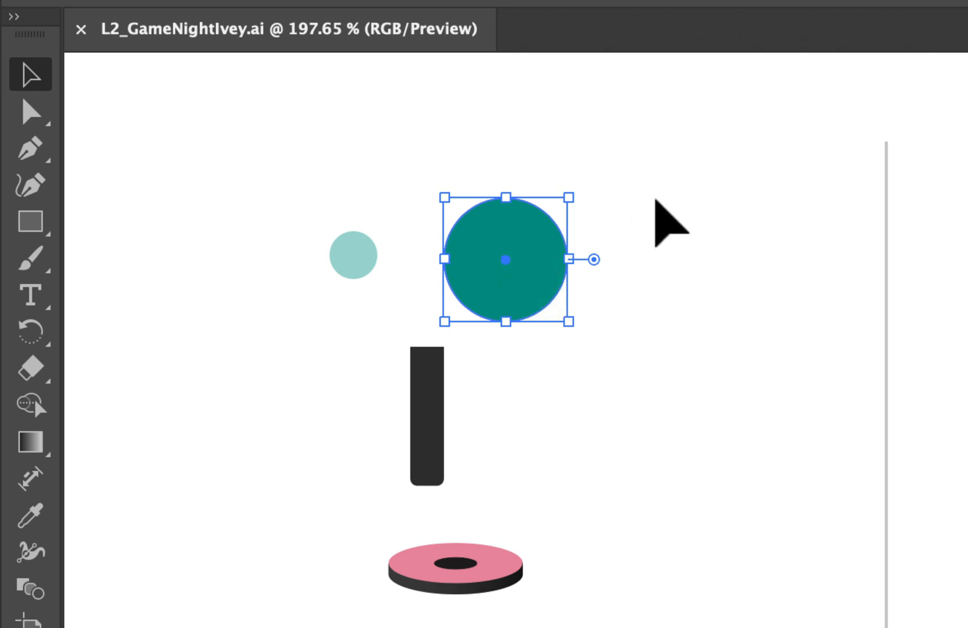
left_click(656, 200)
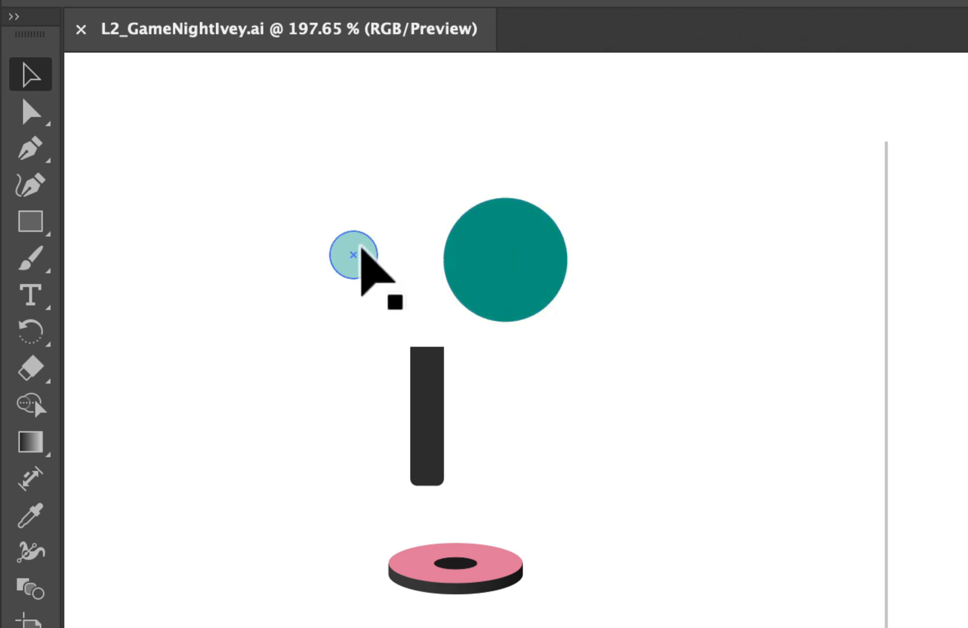
left_click_drag(356, 244, 488, 233)
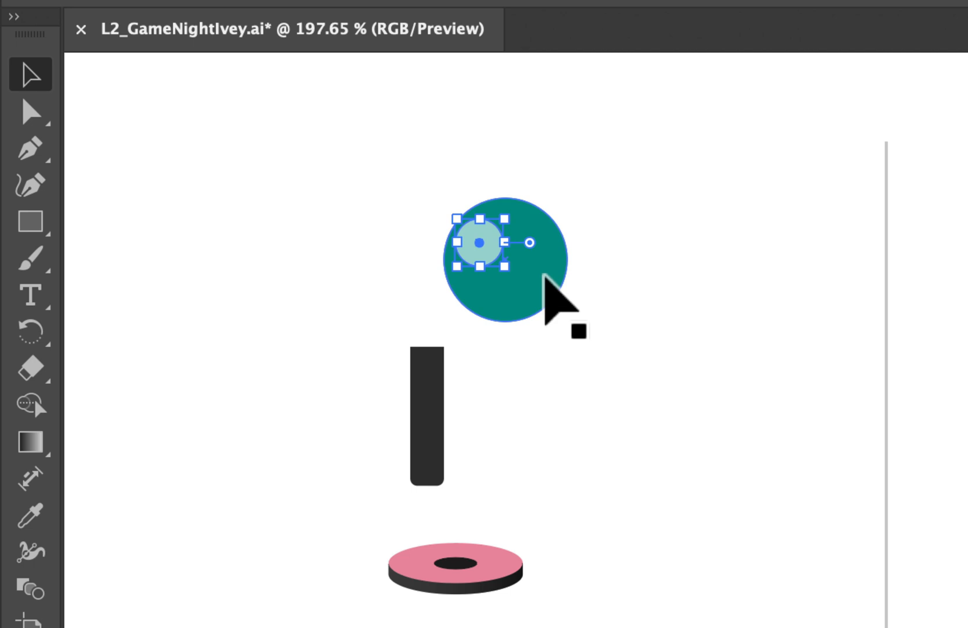
- Select both teal circles together and move them onto the top of the black stick, centred horizontally on it
left_click(545, 276, "shift")
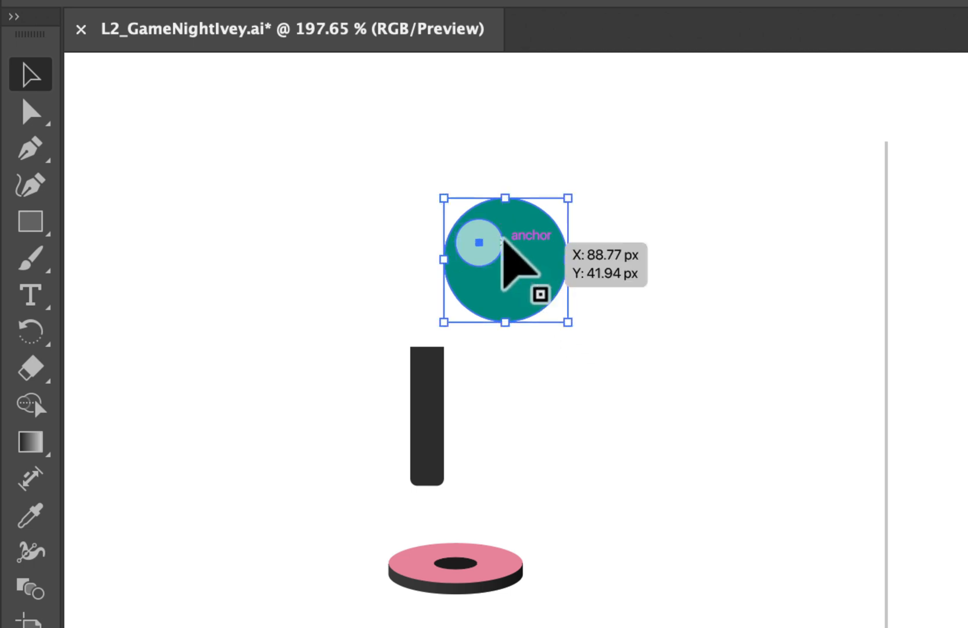
left_click_drag(501, 254, 449, 286)
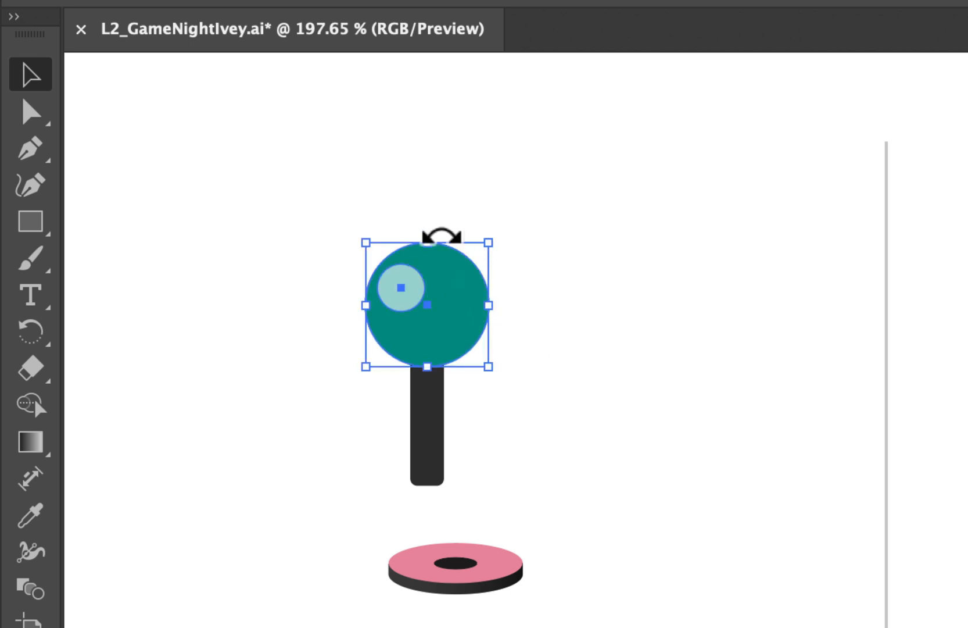
mouse_move(484, 311)
left_mouse_down()
mouse_move(469, 292)
mouse_move(495, 303)
mouse_move(474, 304)
left_mouse_up()
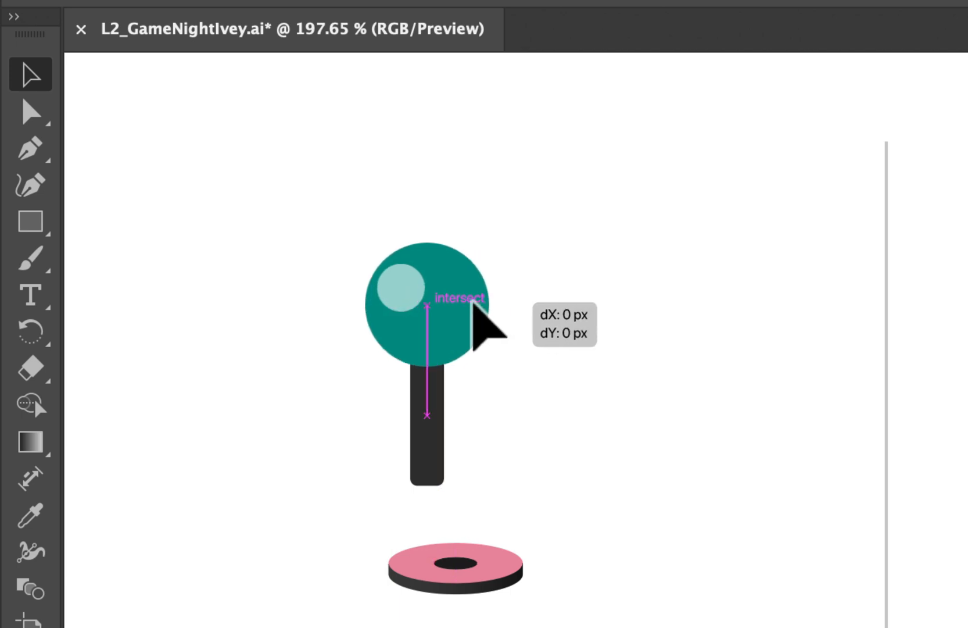
left_click_drag(474, 303, 474, 303)
left_click(590, 331)
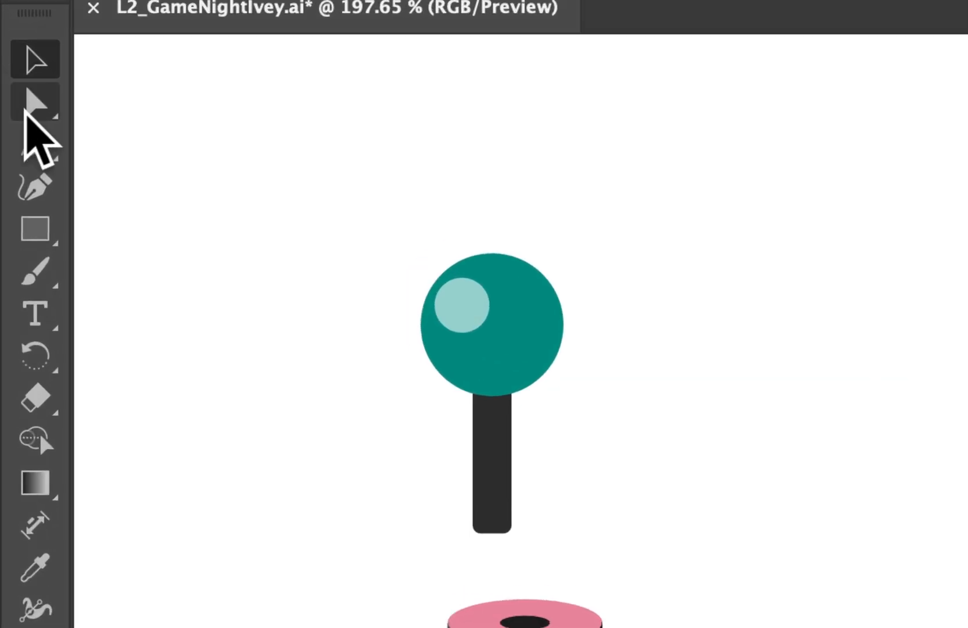
- Use the Direct Selection tool to shorten the pink speech bubble's tail by moving its tip anchor point straight up
left_click(11, 89)
left_click_drag(34, 107, 133, 113)
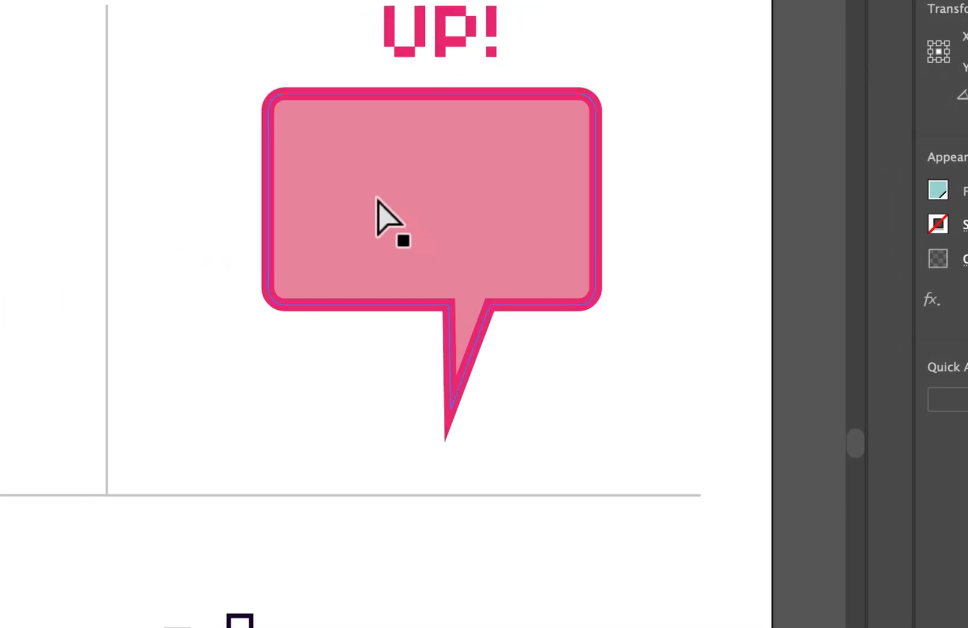
left_click(445, 192)
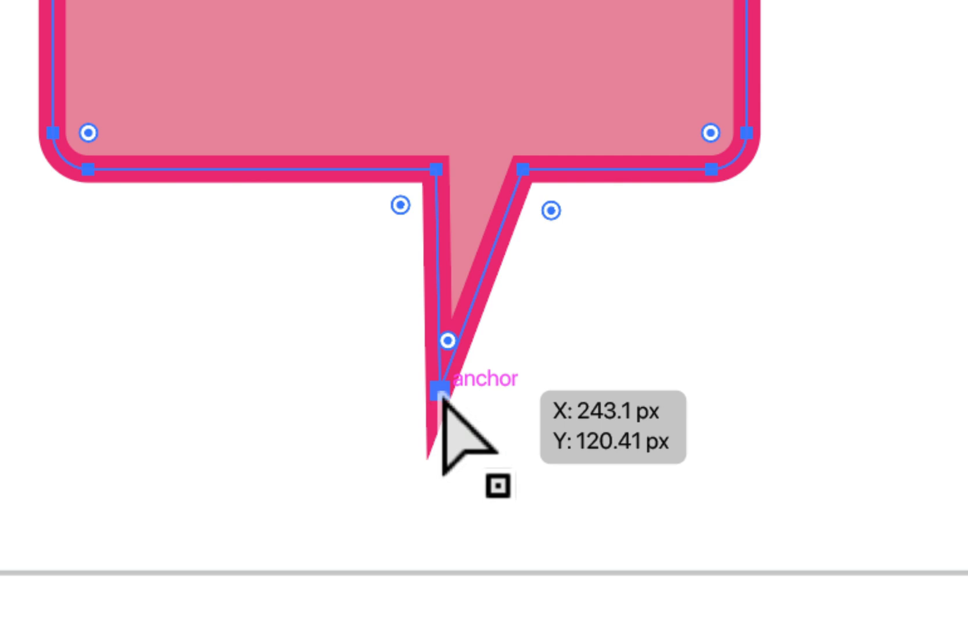
left_click(440, 394)
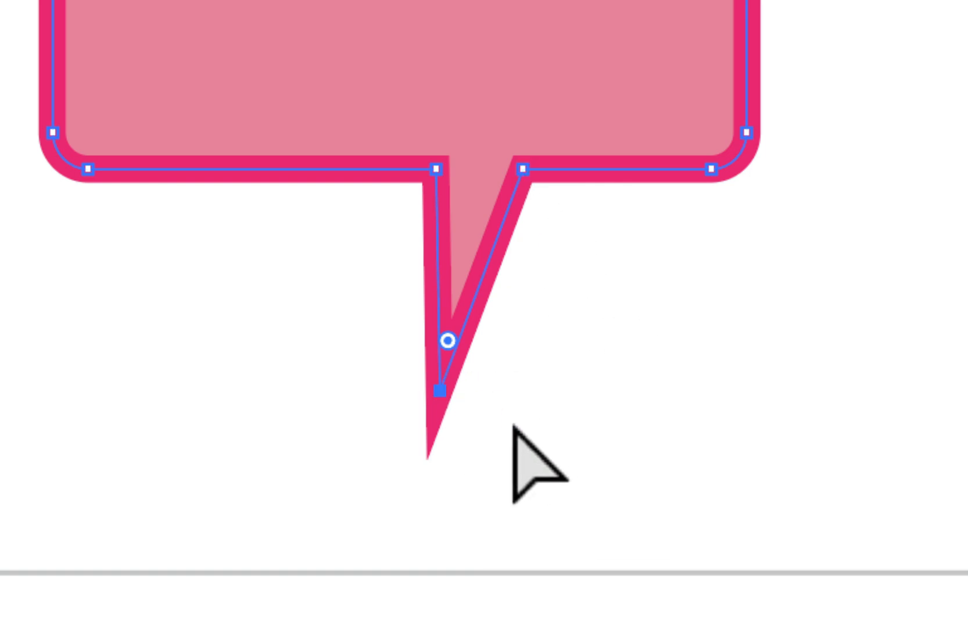
left_click_drag(441, 392, 439, 276)
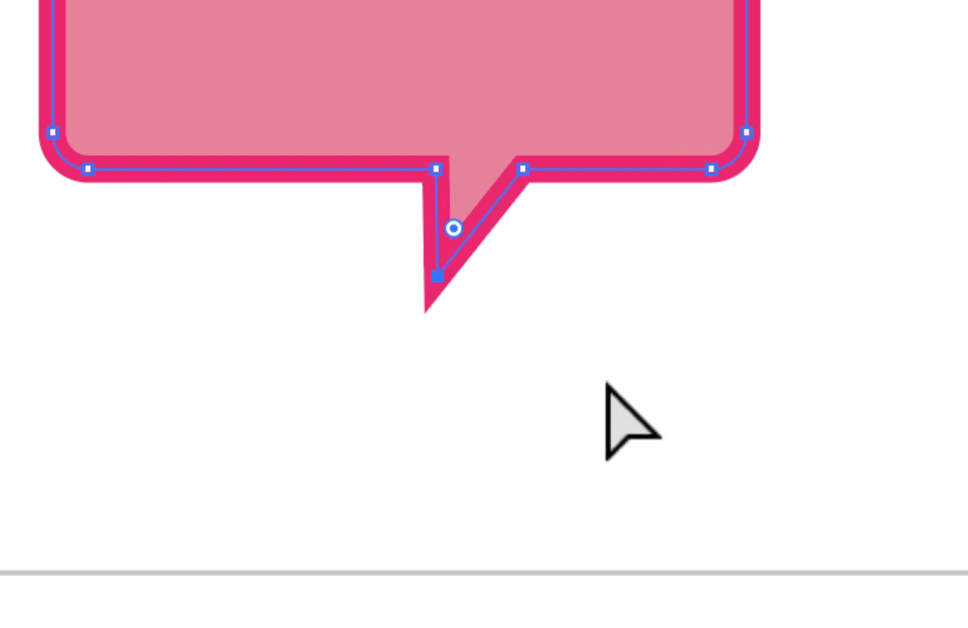
- Try to move the straight bottom segment right of the speech bubble's tail downward with Direct Selection, and undo the move
left_click(711, 170)
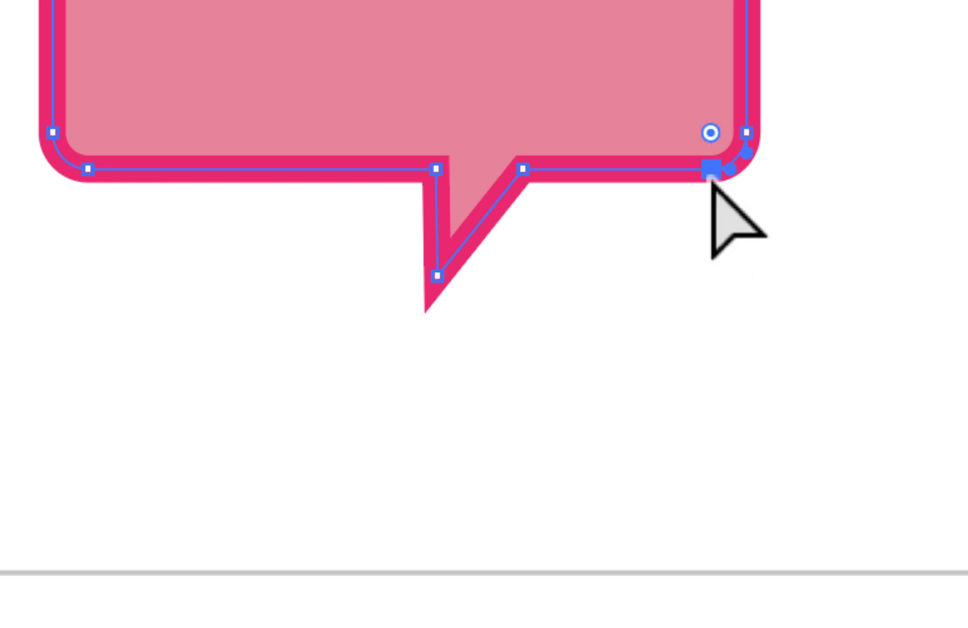
left_click(523, 170)
left_click(439, 277)
left_click(591, 169)
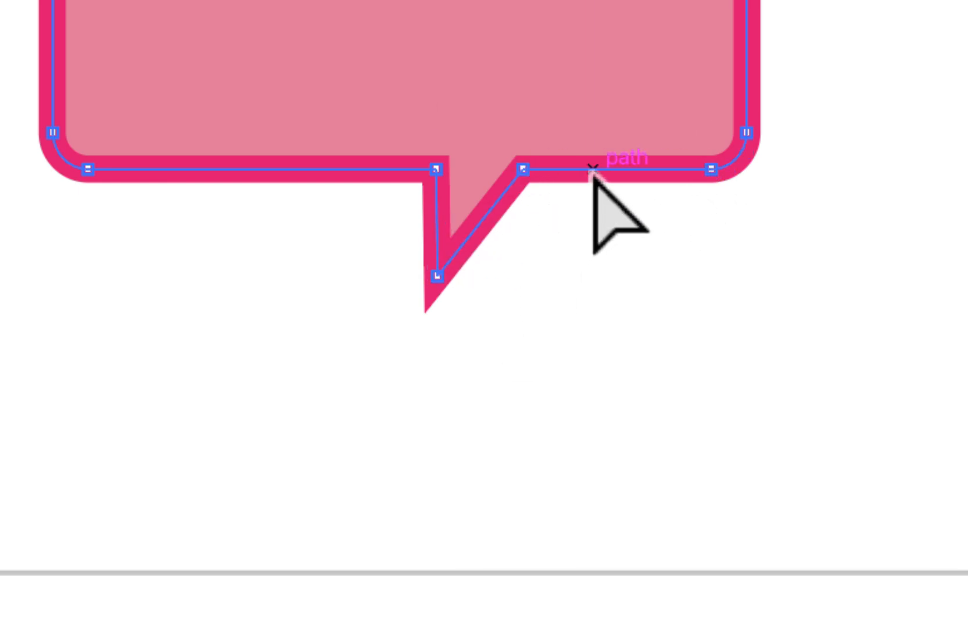
left_click_drag(601, 176, 603, 249)
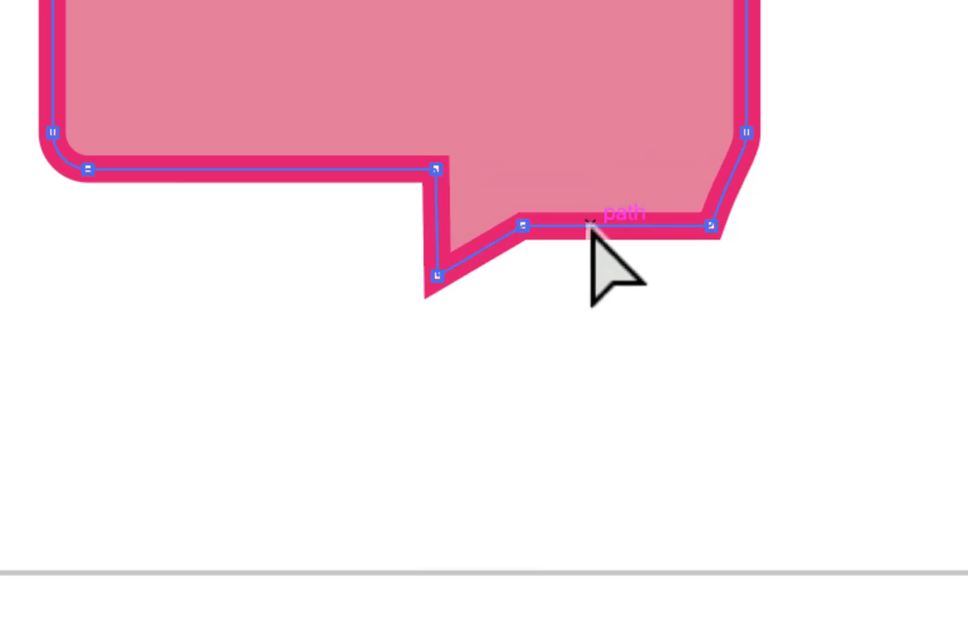
key("ctrl+z")
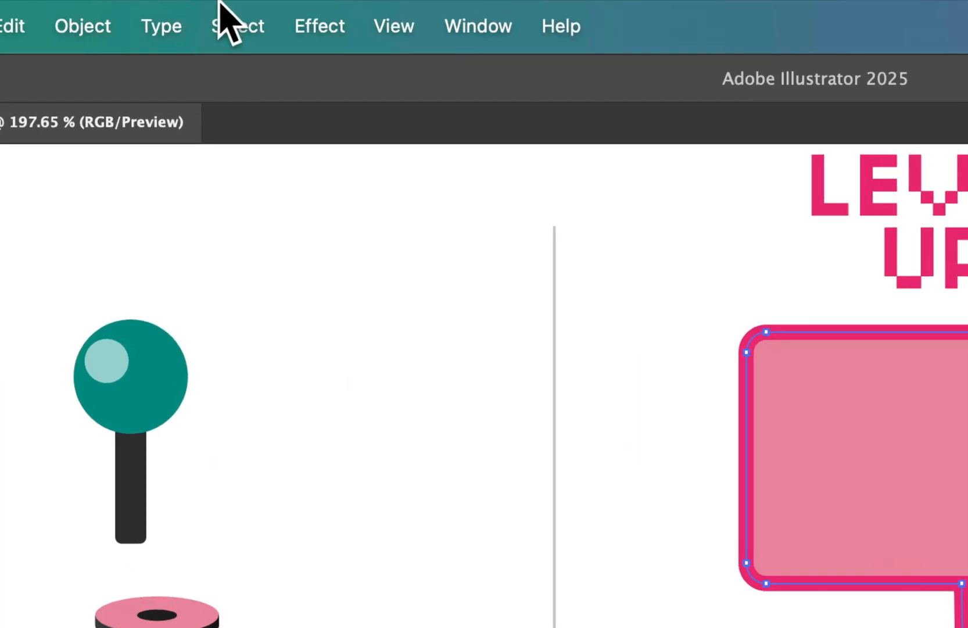
- Deselect the speech bubble, select both teal circles and the black stick together, and move them down onto the hole in the pink base
left_click(223, 11)
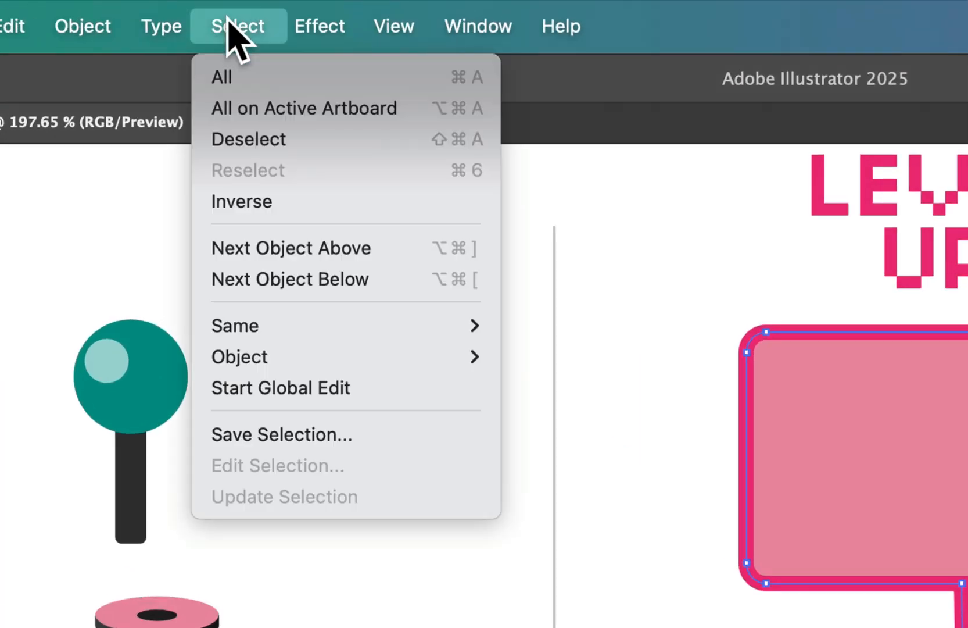
left_click(237, 149)
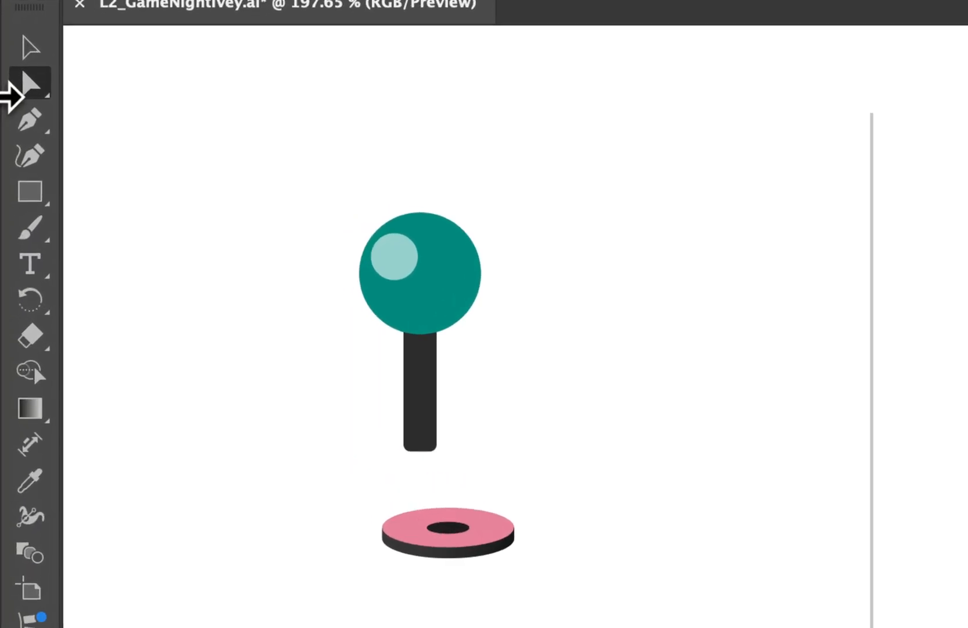
left_click(29, 96)
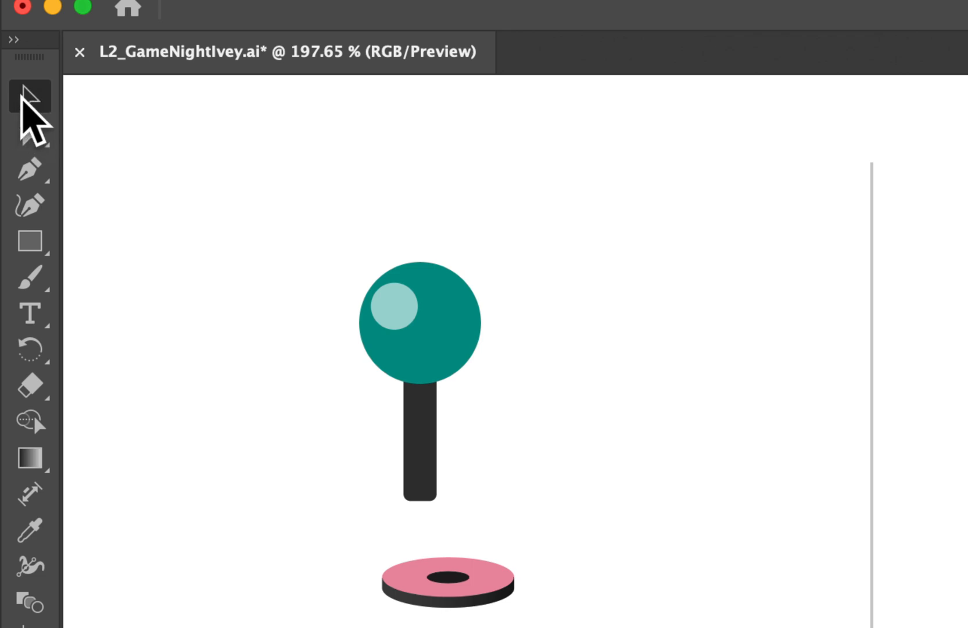
left_click_drag(253, 216, 518, 520)
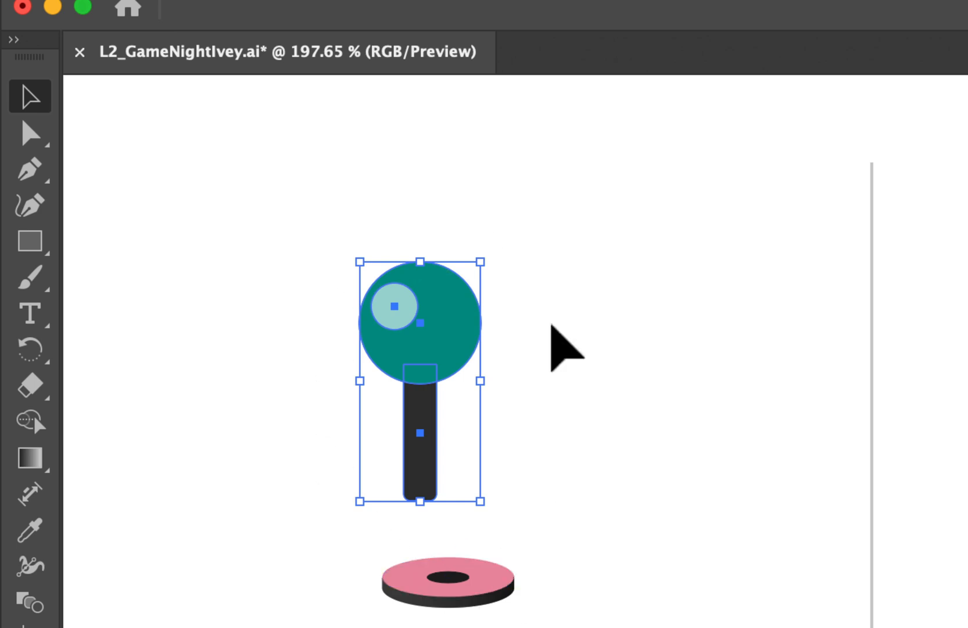
scroll(526, 407, "down", 2)
scroll(526, 408, "right", 2)
scroll(527, 407, "down", 2)
scroll(526, 407, "right", 2)
left_click_drag(290, 165, 320, 255)
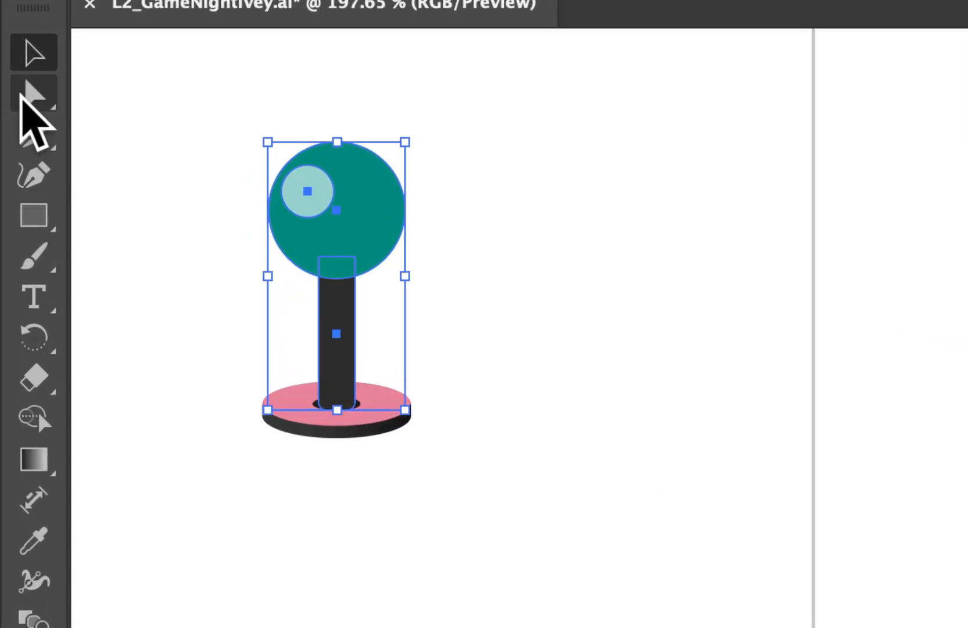
- Use Direct Selection to select the speech bubble's lower anchor points, including the tail, and nudge them straight up to shorten the bubble
left_click(13, 89)
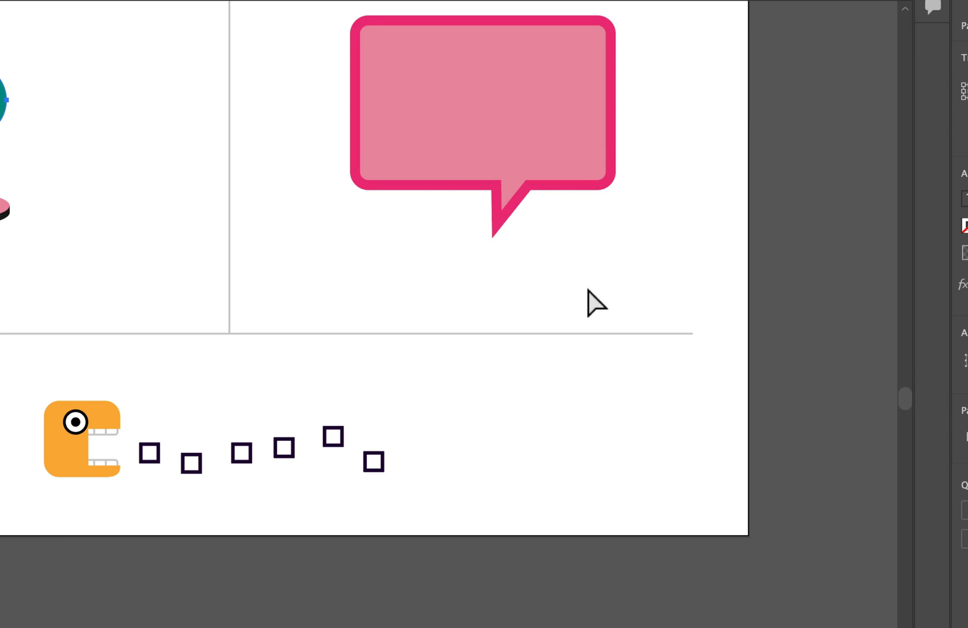
left_click_drag(320, 132, 664, 265)
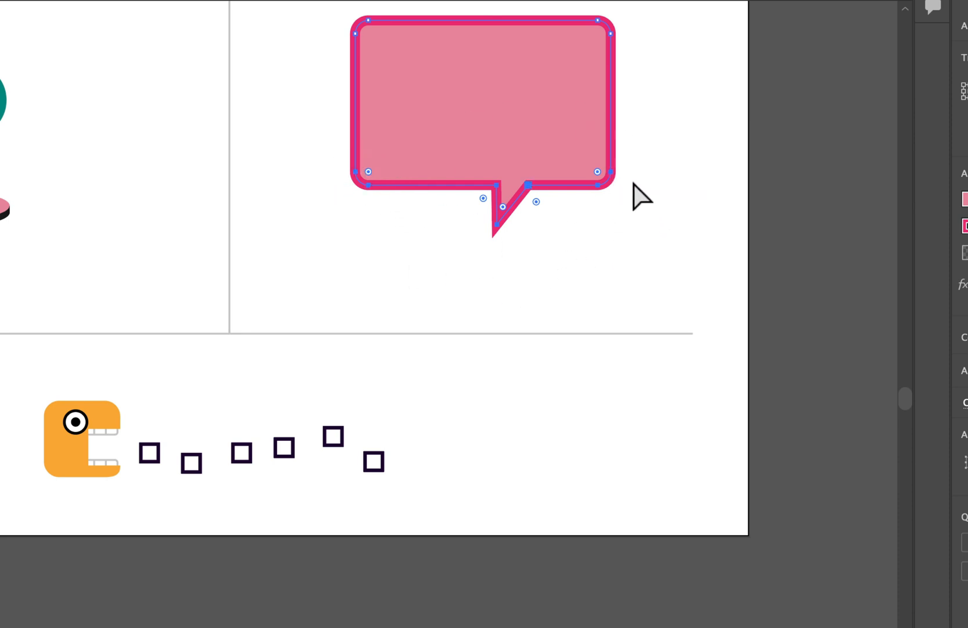
key("Up")
key("Up")
key("Up")
key("Up")
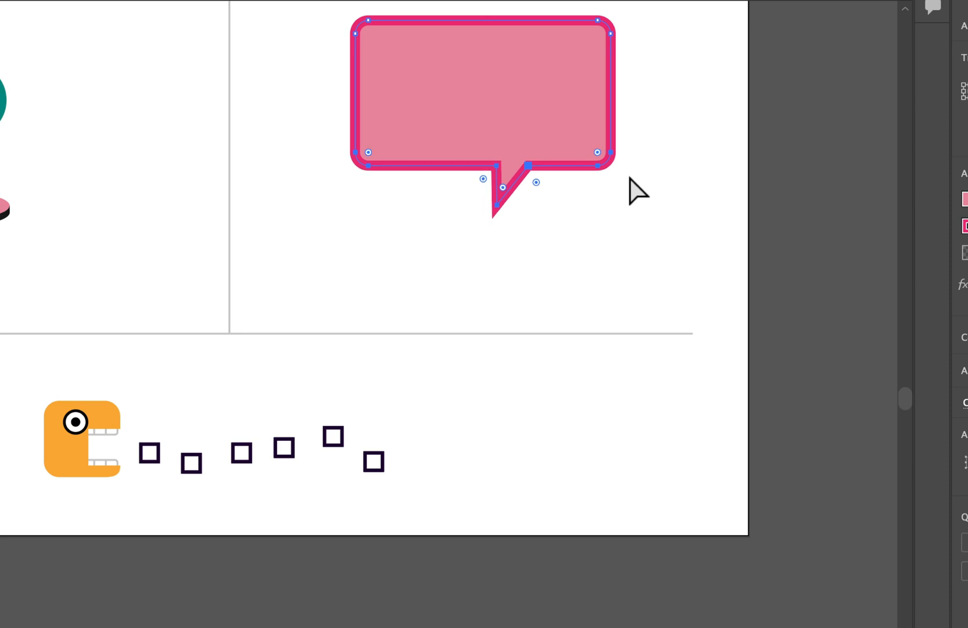
- Move the LEVEL UP! lettering with the Selection tool down into the middle of the pink speech bubble and deselect it
scroll(639, 191, "up", 5)
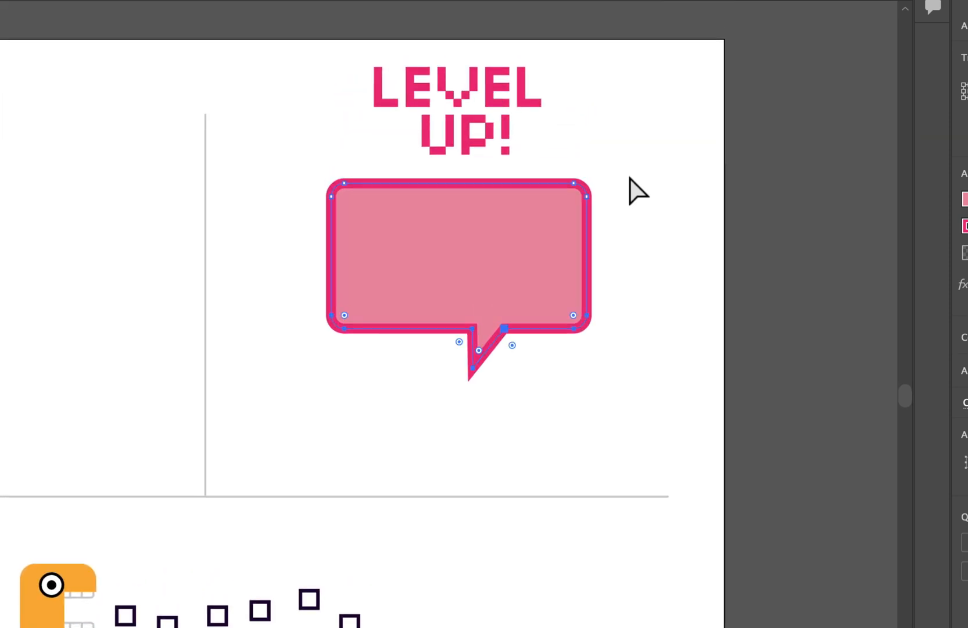
key("v")
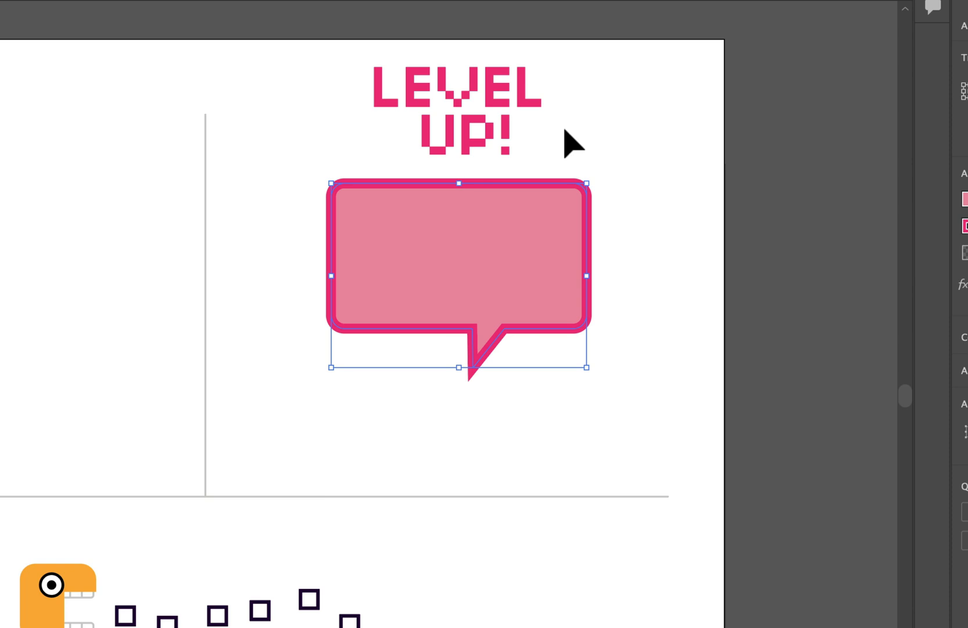
left_click_drag(497, 104, 499, 241)
left_click(692, 274)
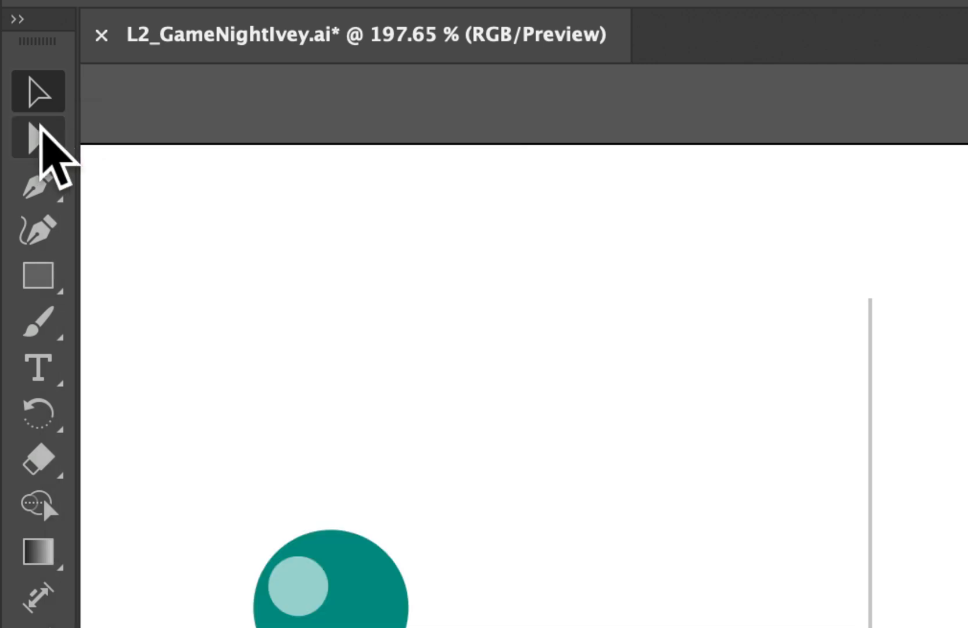
- Return to the Selection tool and go to artboard 1 with the arcade machine, fitted in the window
left_click(35, 132)
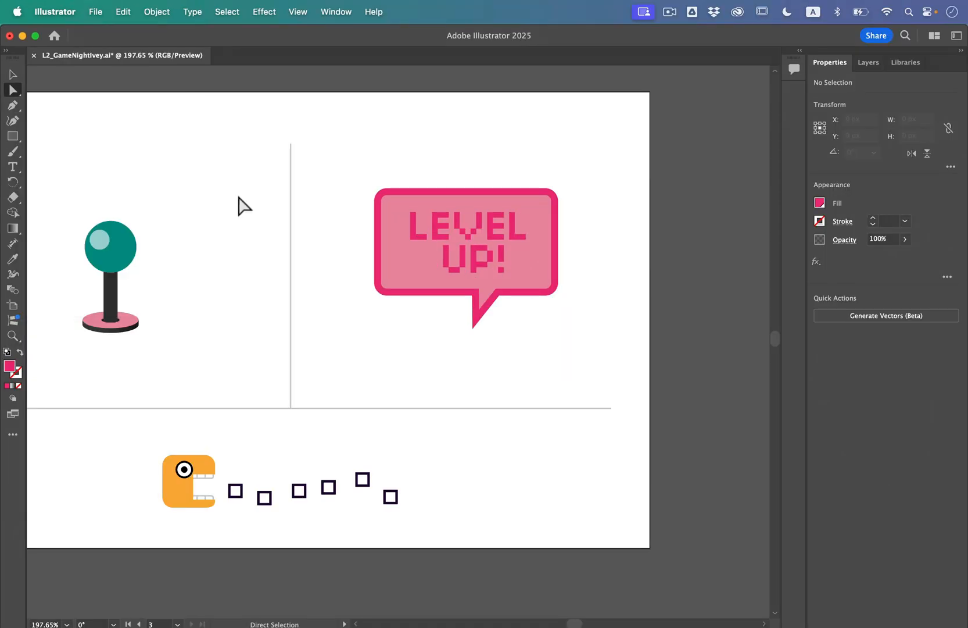
key("v")
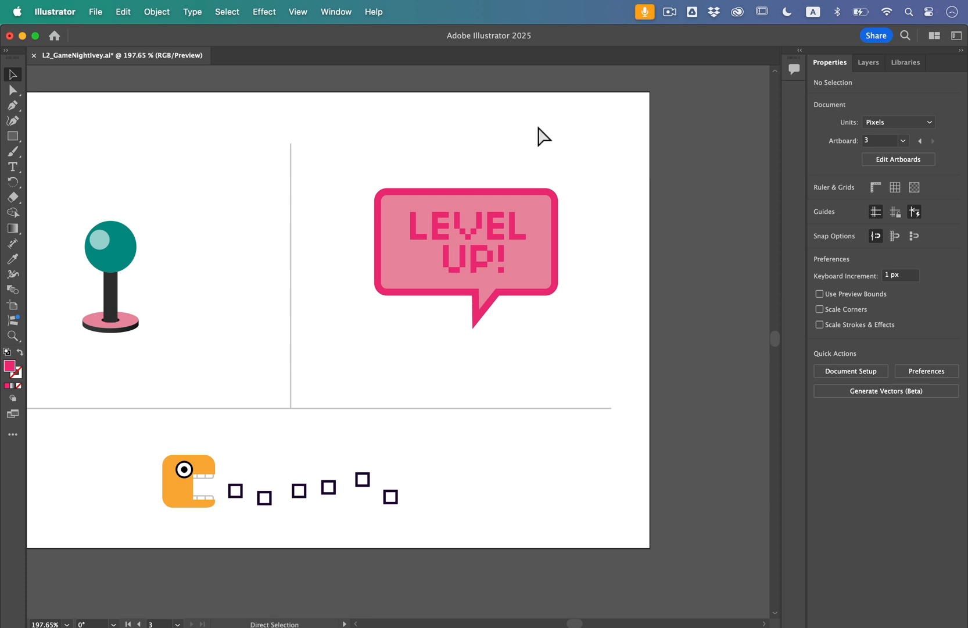
key("super+0")
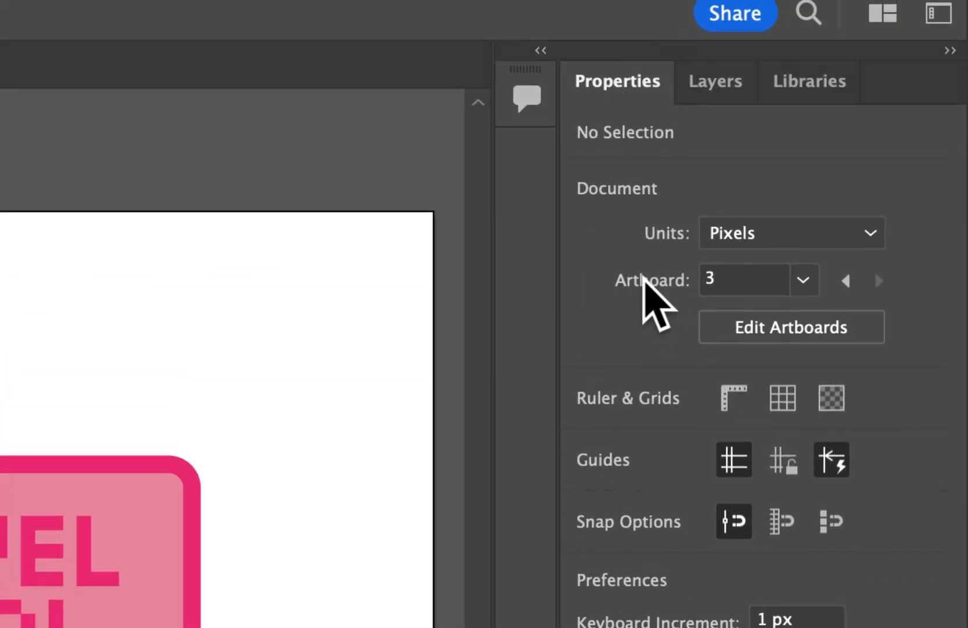
left_click(806, 281)
left_click(835, 313)
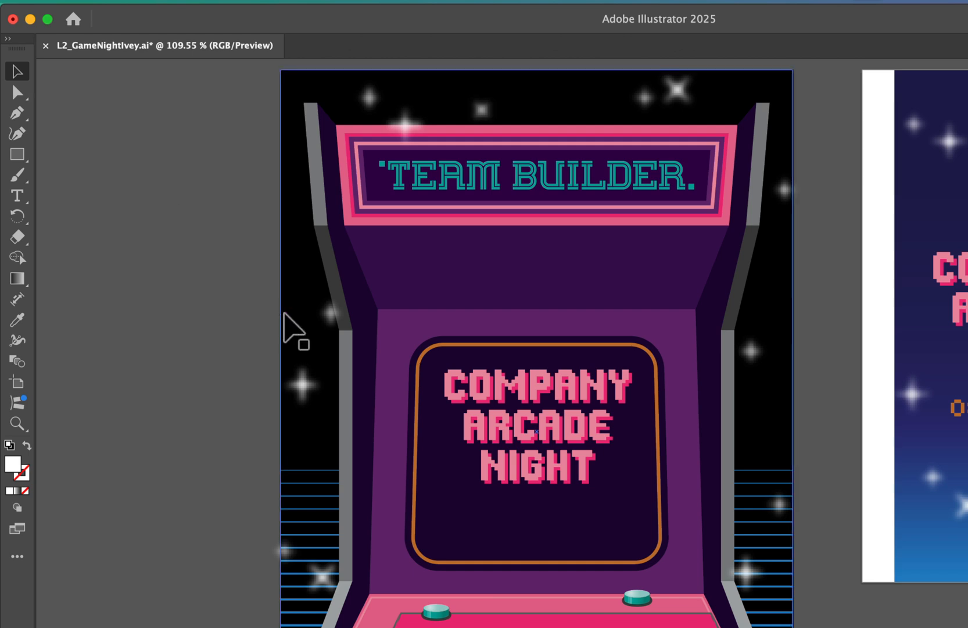
- Select the black background rectangle behind the arcade machine and lock it
left_click(304, 299)
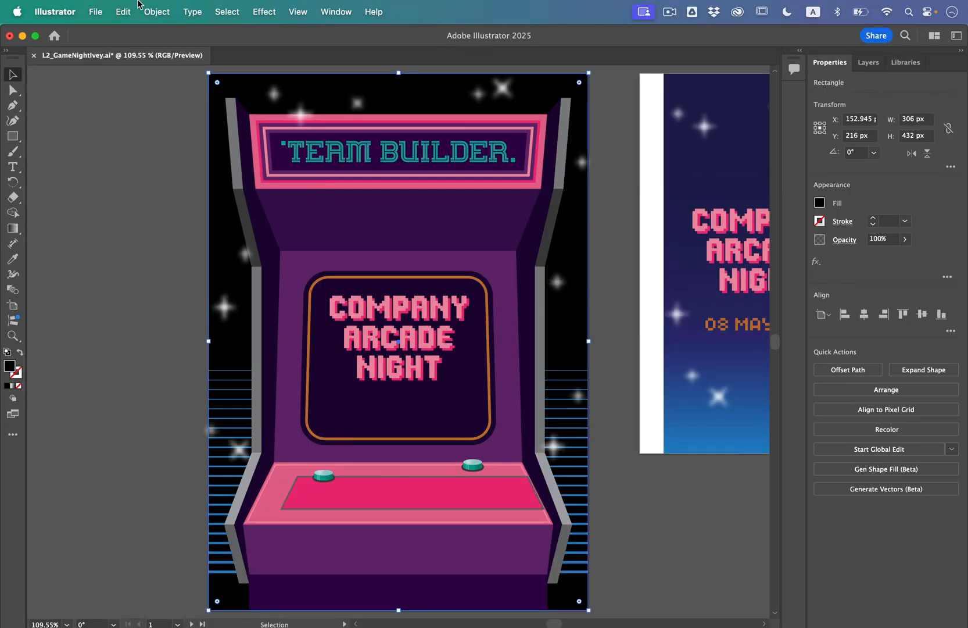
left_click(141, 7)
mouse_move(164, 126)
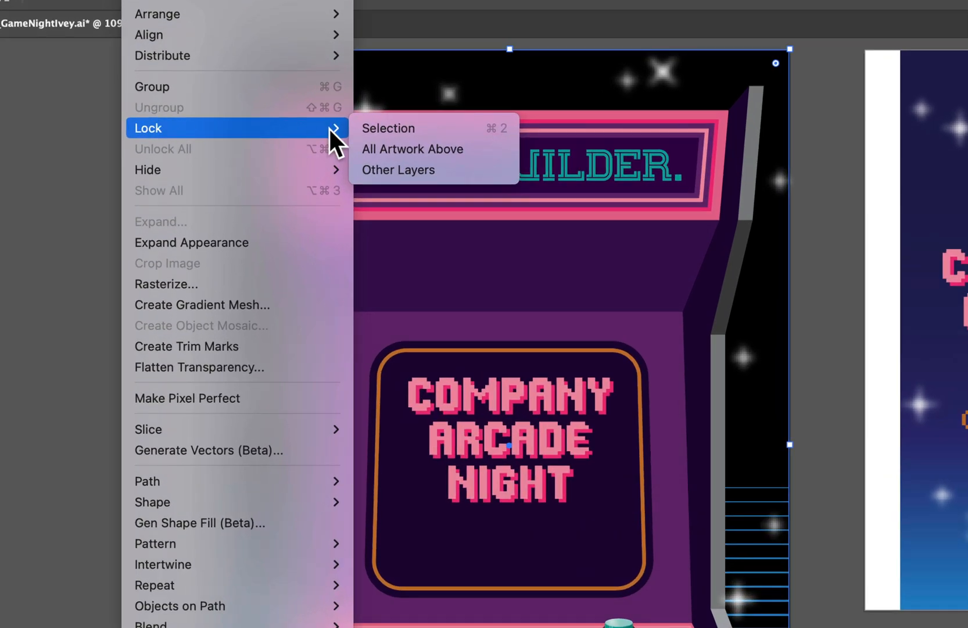
left_click(410, 132)
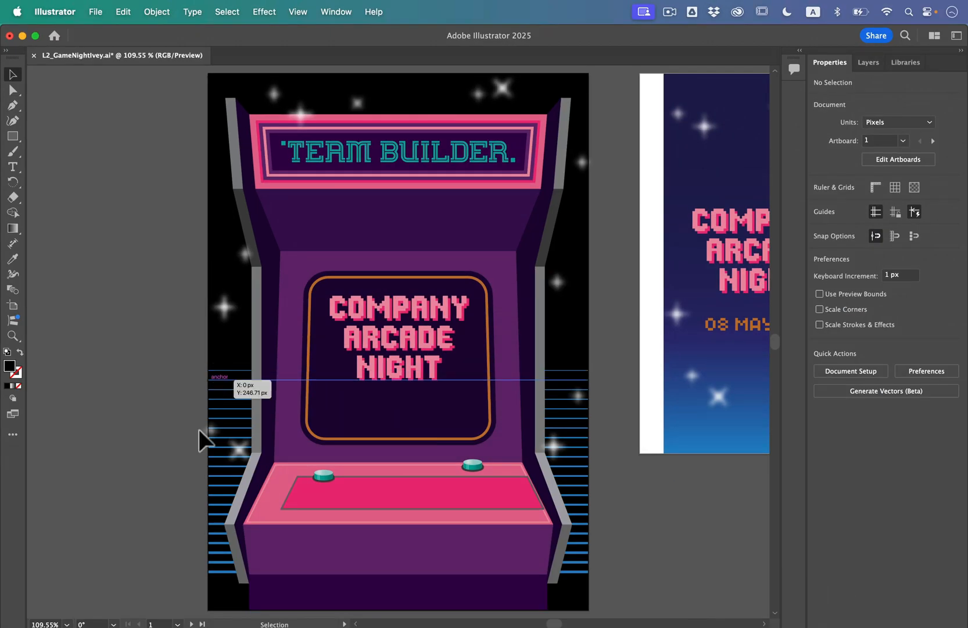
- Select the two blurred stars over the blue lines left of the arcade machine together and lock them
scroll(179, 498, "up", 5)
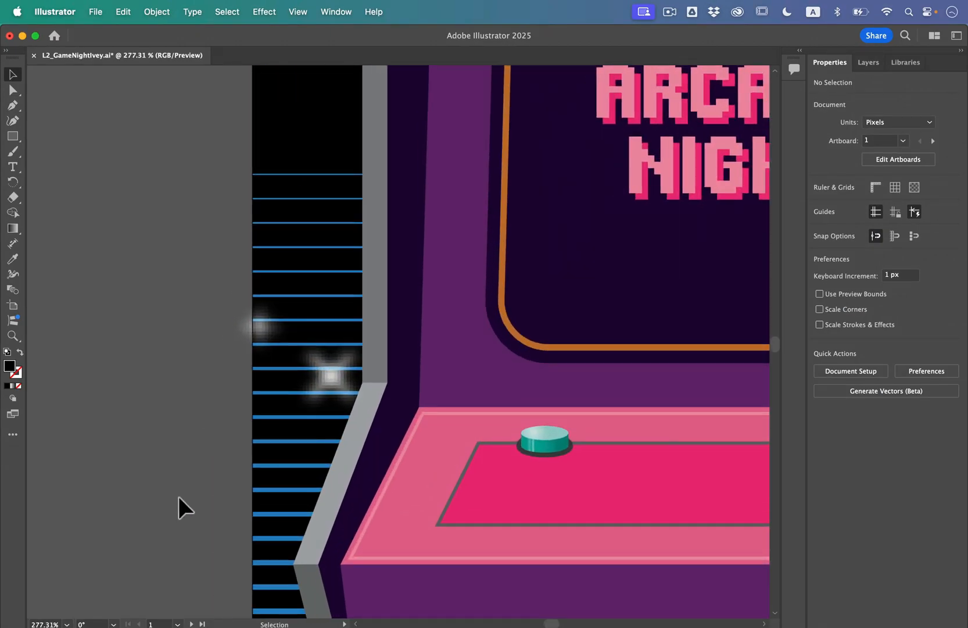
left_click(263, 333)
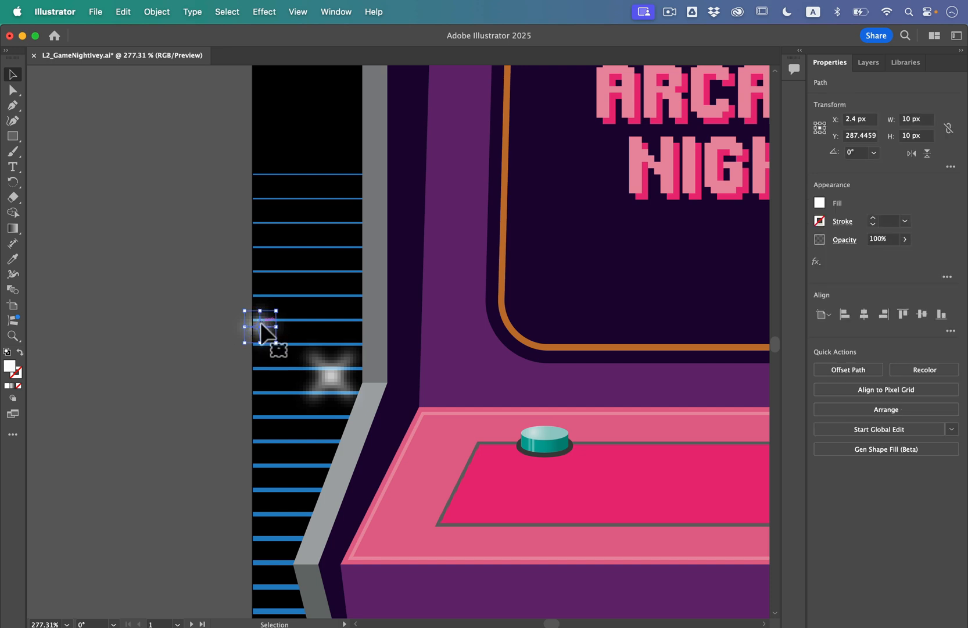
left_click(331, 376, "shift")
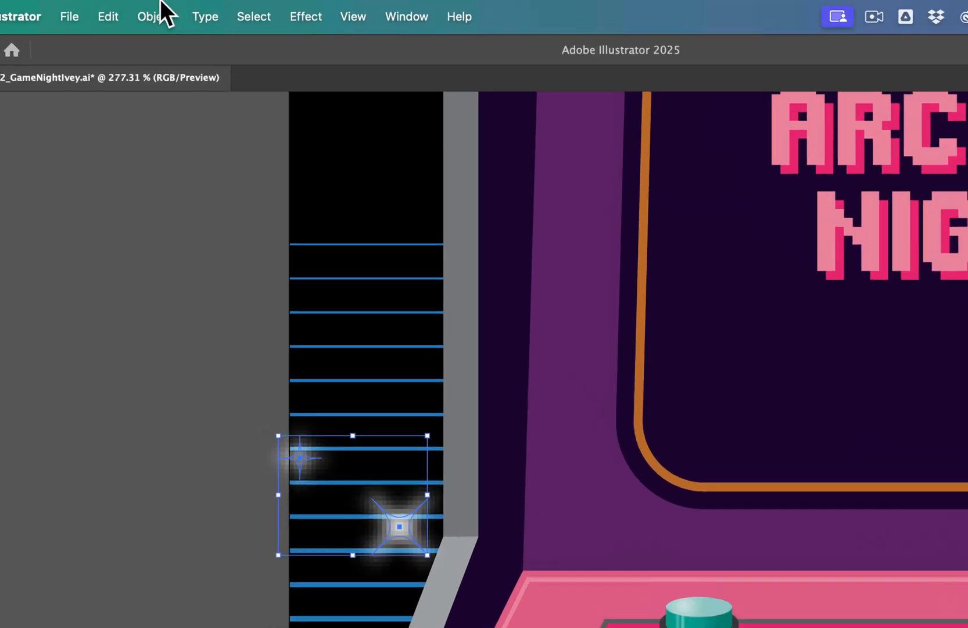
left_click(157, 9)
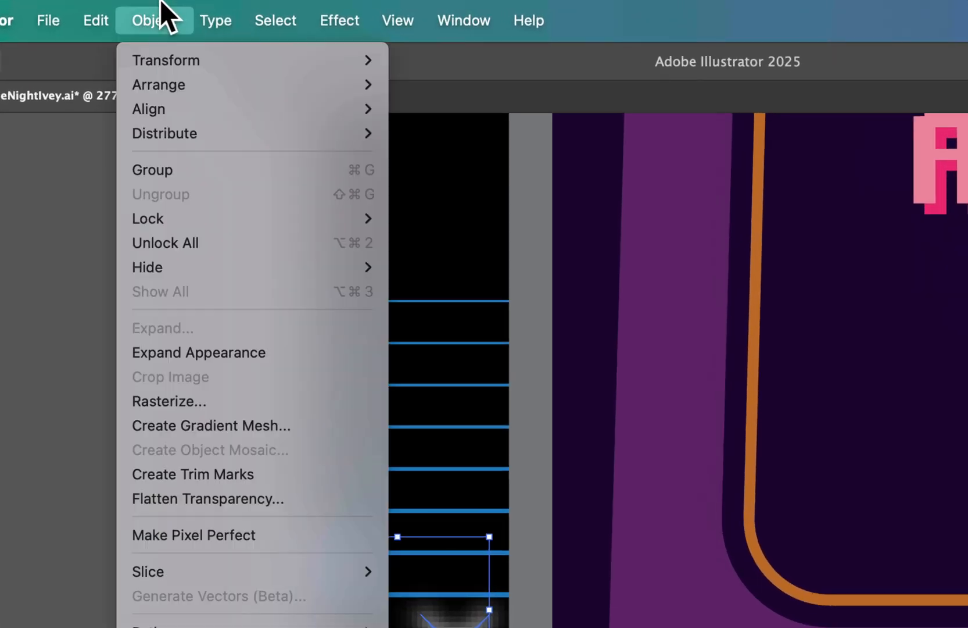
mouse_move(189, 218)
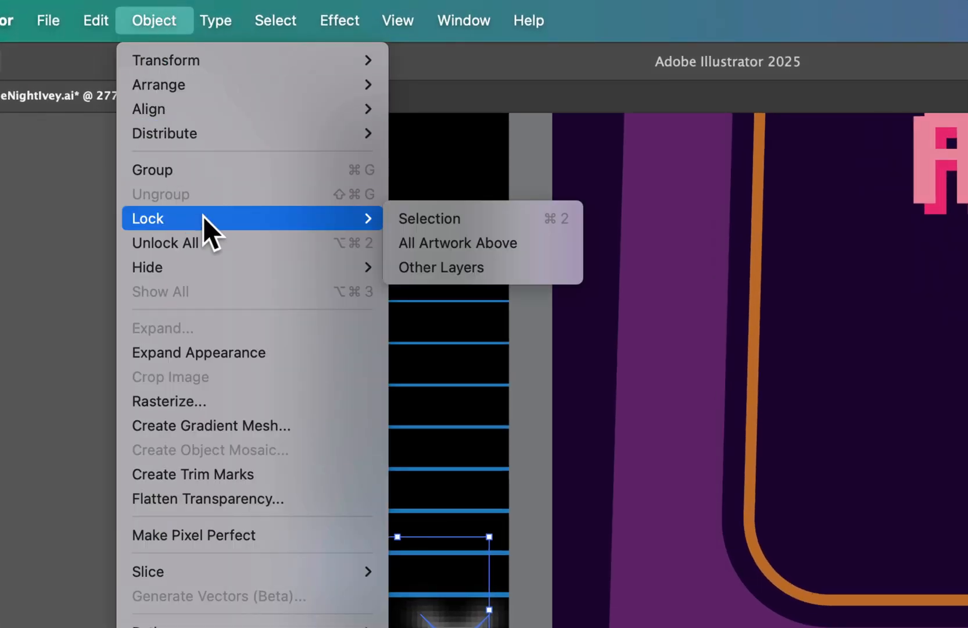
left_click(485, 217)
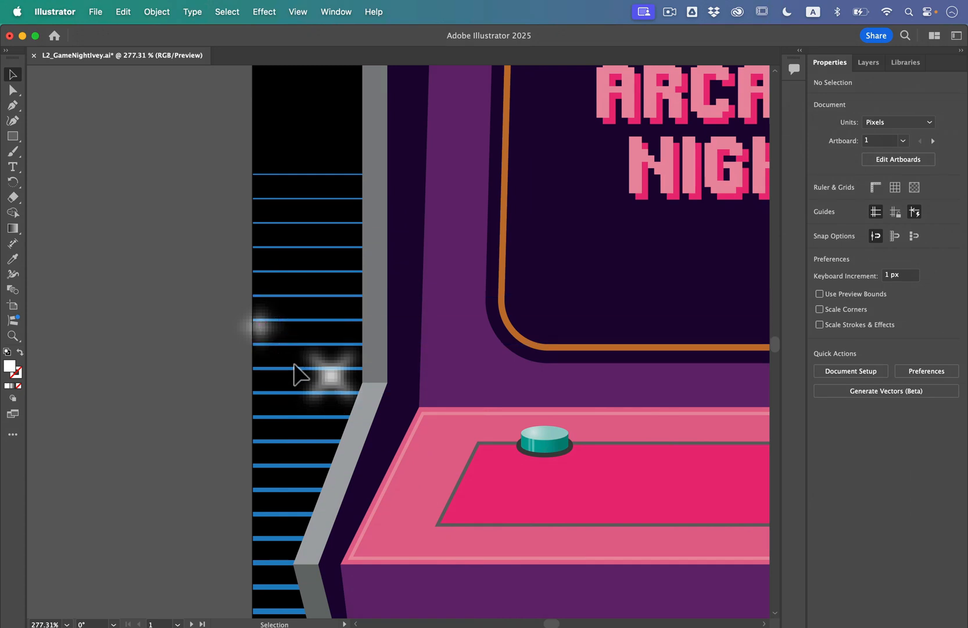
- Select all the blue horizontal lines together and move them straight down to Y 347 px, near the artboard's bottom edge
scroll(294, 364, "down", 3)
scroll(294, 367, "down", 3)
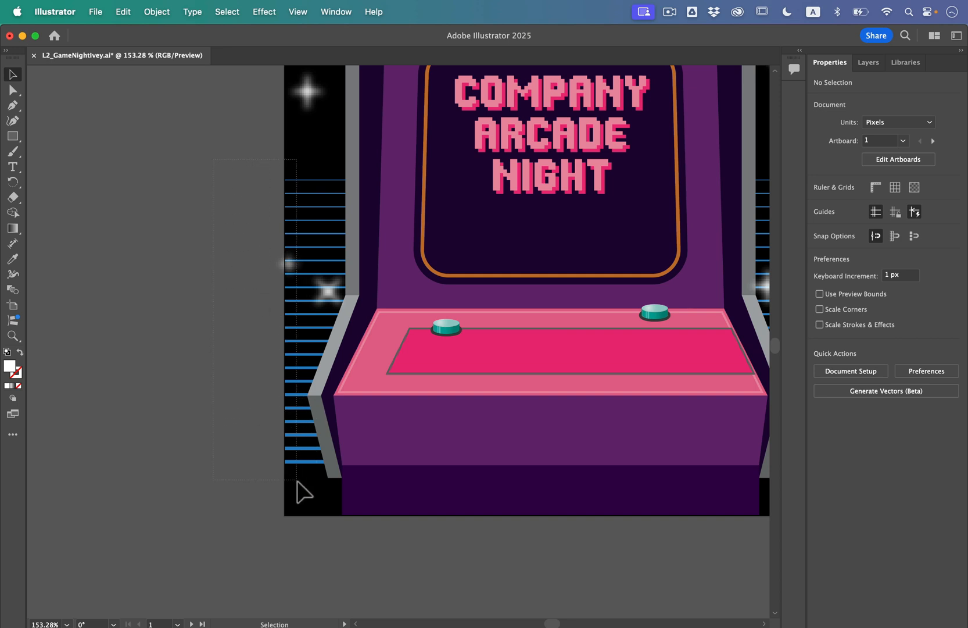
left_click(307, 448)
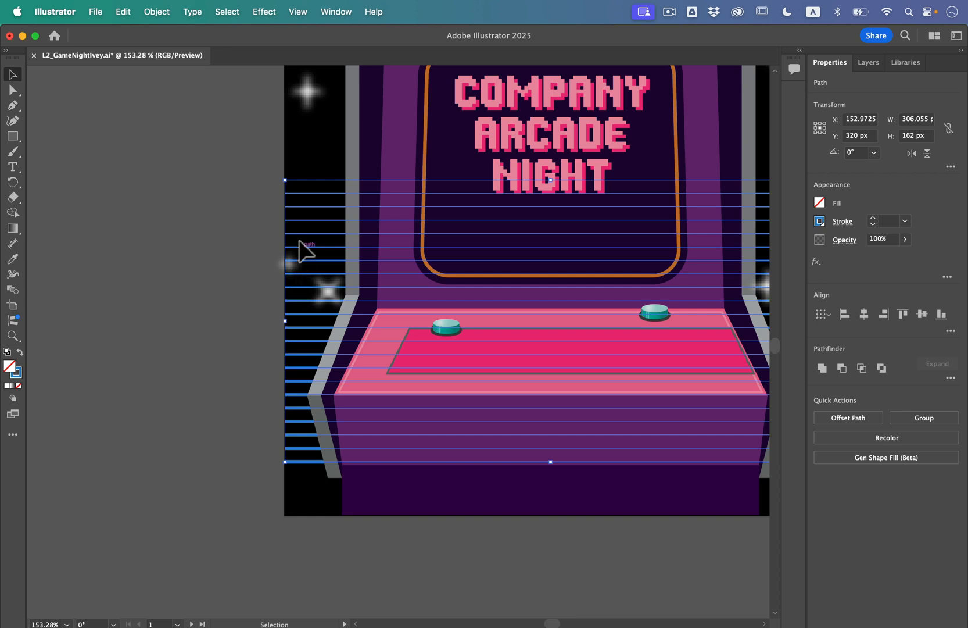
left_click_drag(308, 207, 306, 254)
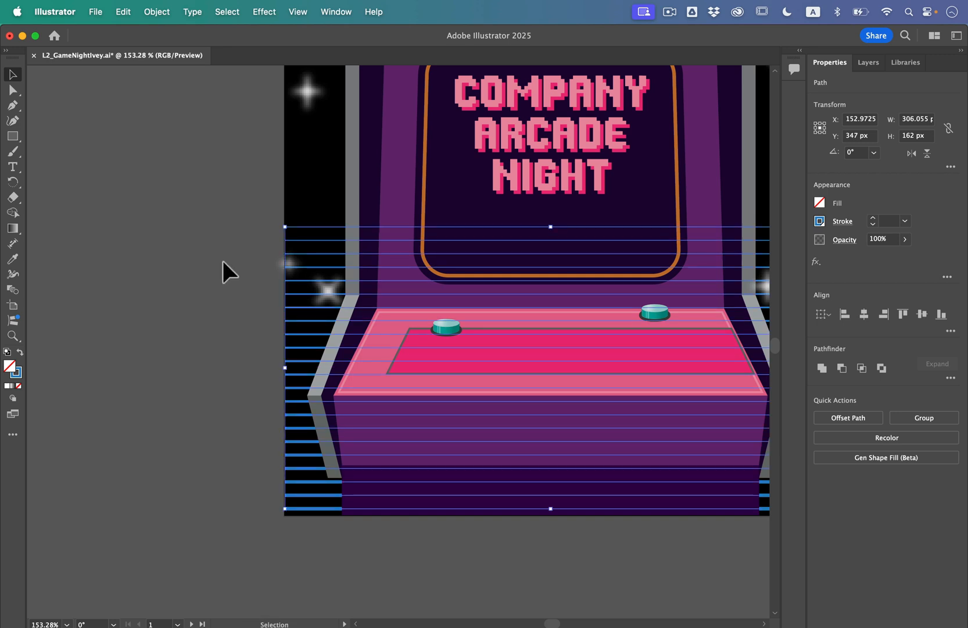
key("super+0")
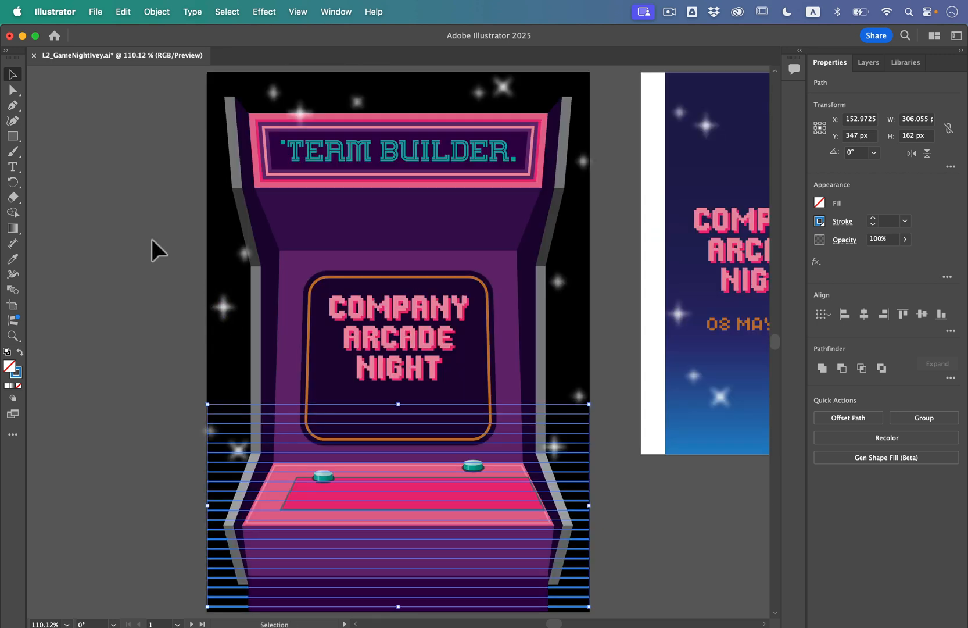
- Deselect the blue lines and unlock all the locked artwork
left_click(107, 266)
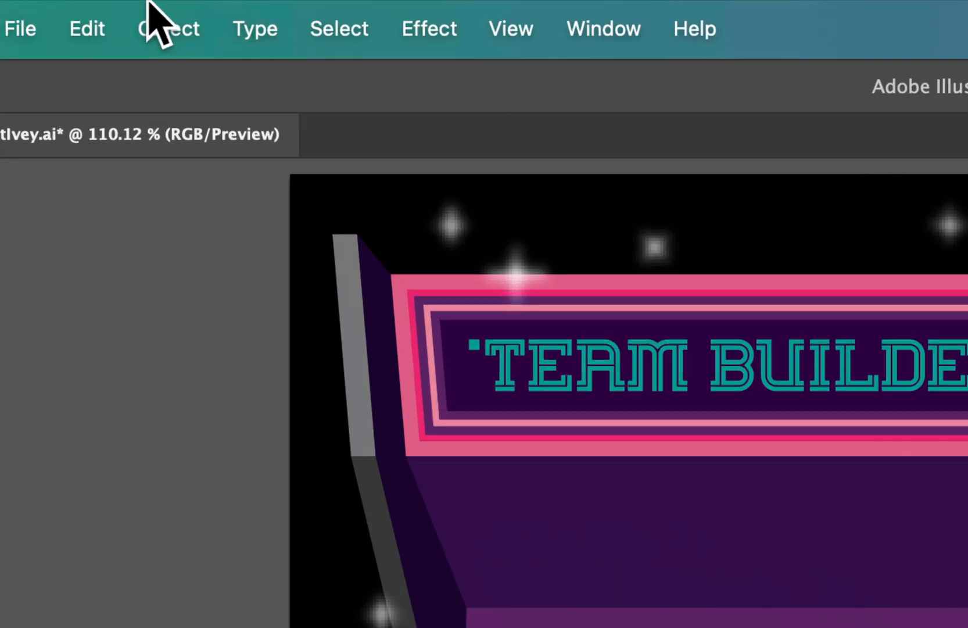
left_click(157, 23)
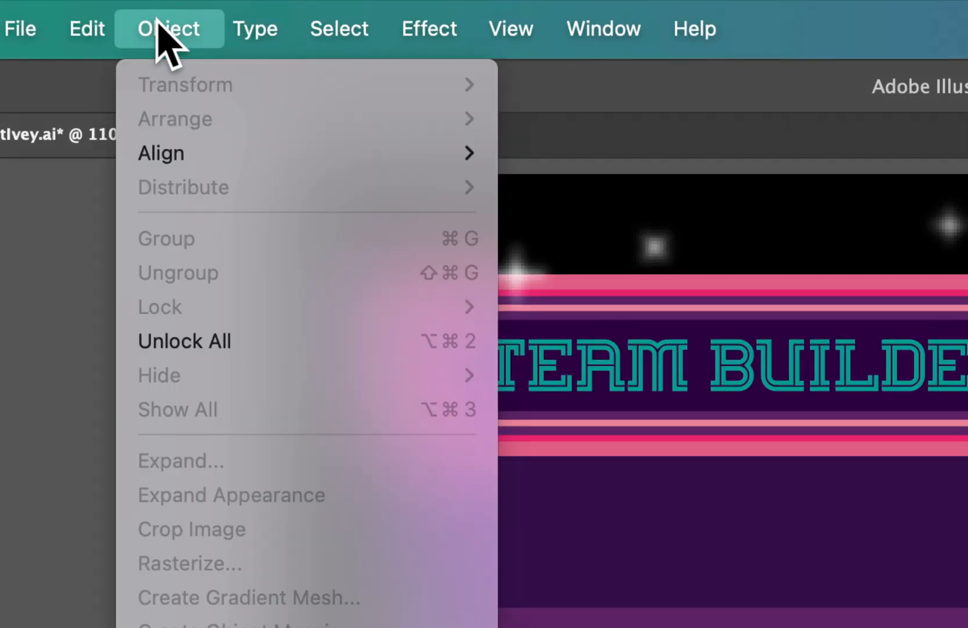
left_click(201, 343)
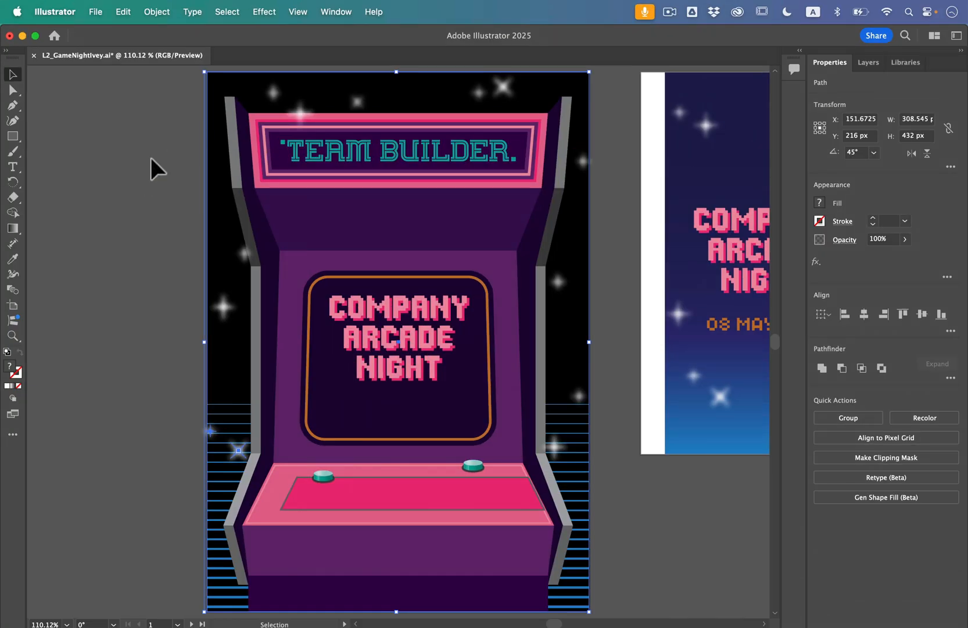
- Fill the black background rectangle behind the arcade machine with the dark blue New Gradient Swatch
left_click(228, 13)
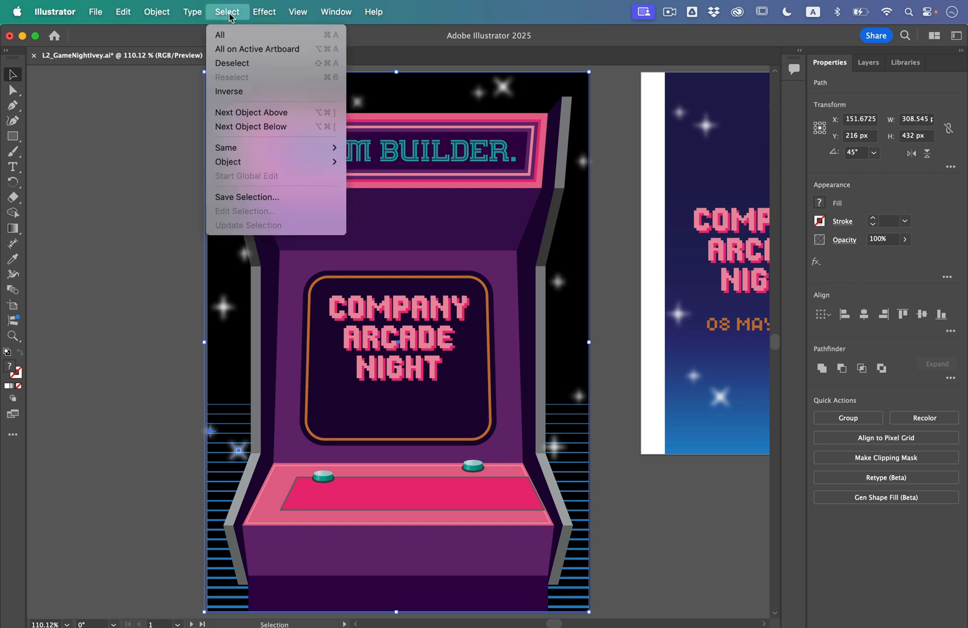
left_click(232, 63)
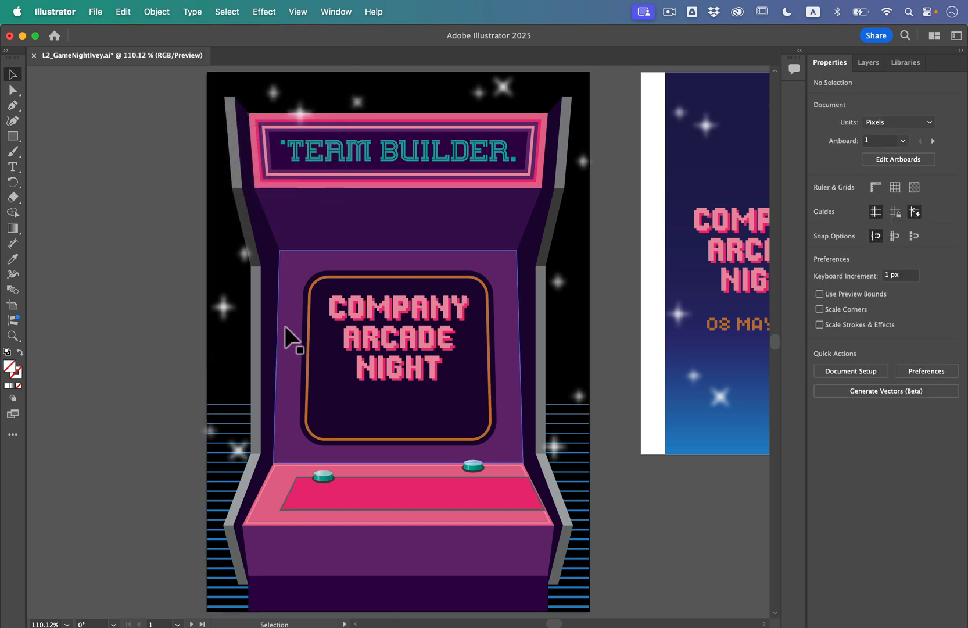
left_click(223, 386)
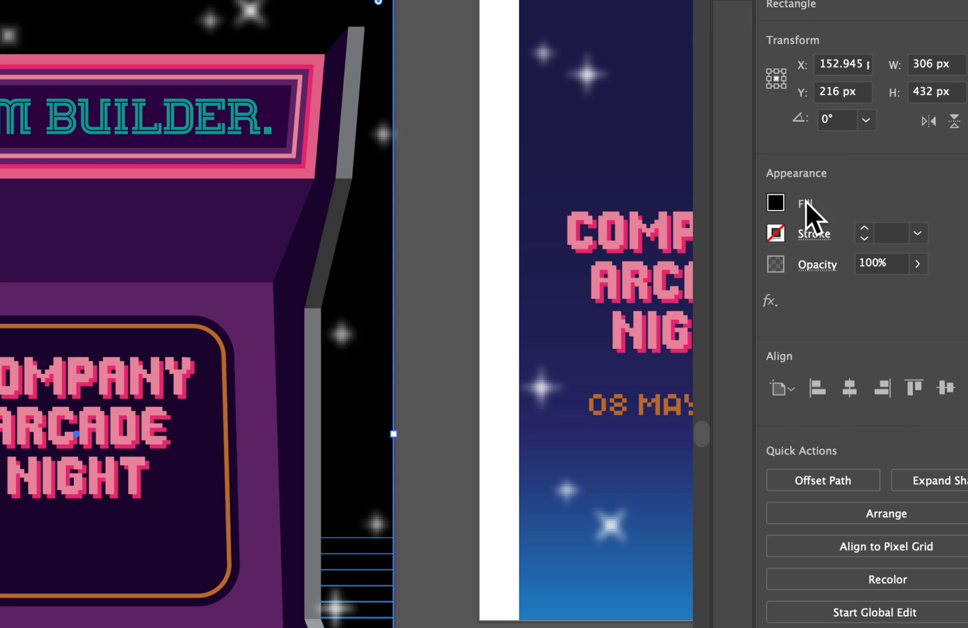
left_click(776, 205)
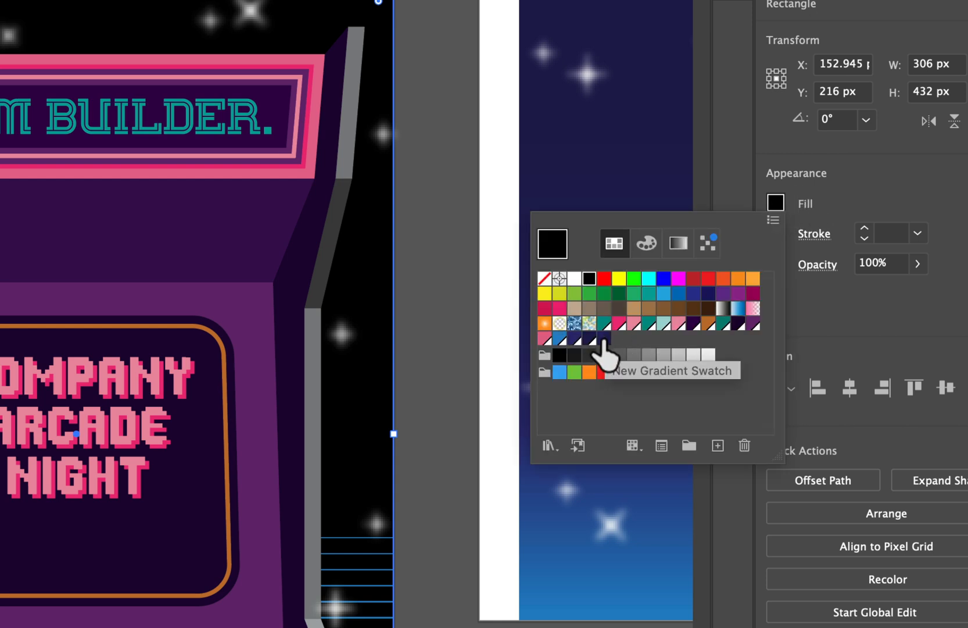
left_click(604, 338)
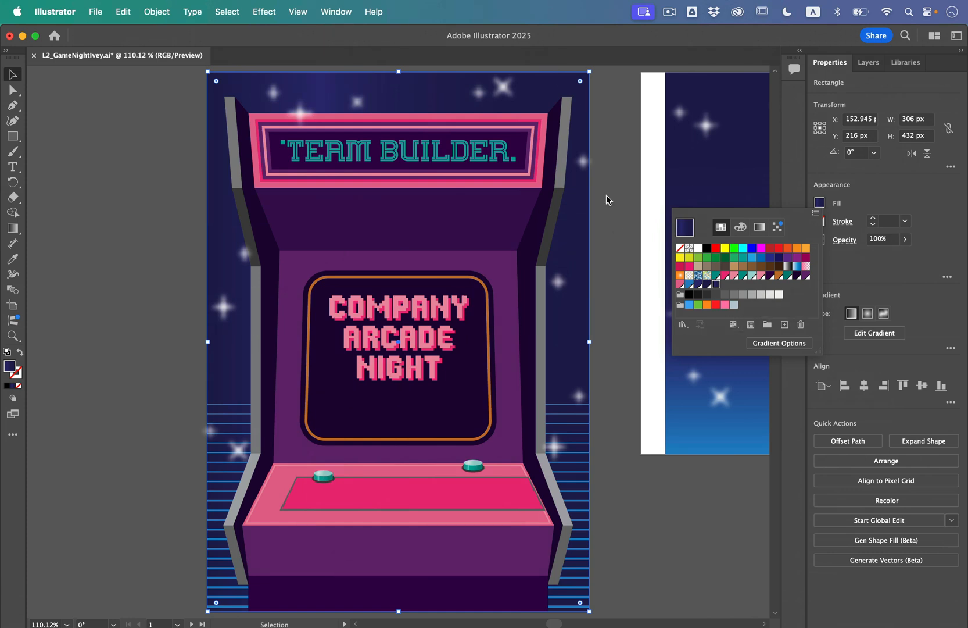
left_click(625, 418)
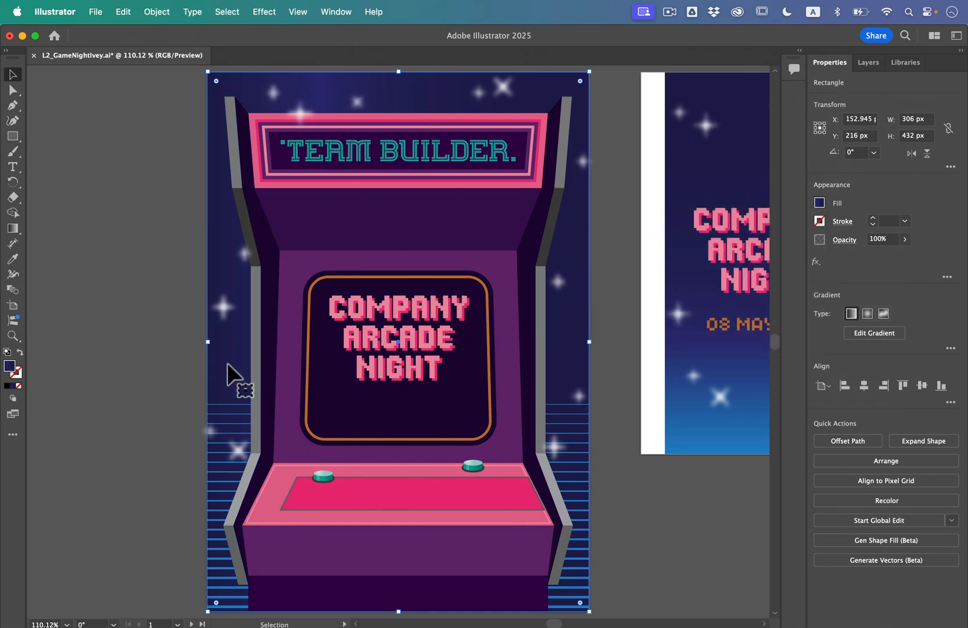
- Lock the background rectangle behind the arcade machine
left_click(160, 18)
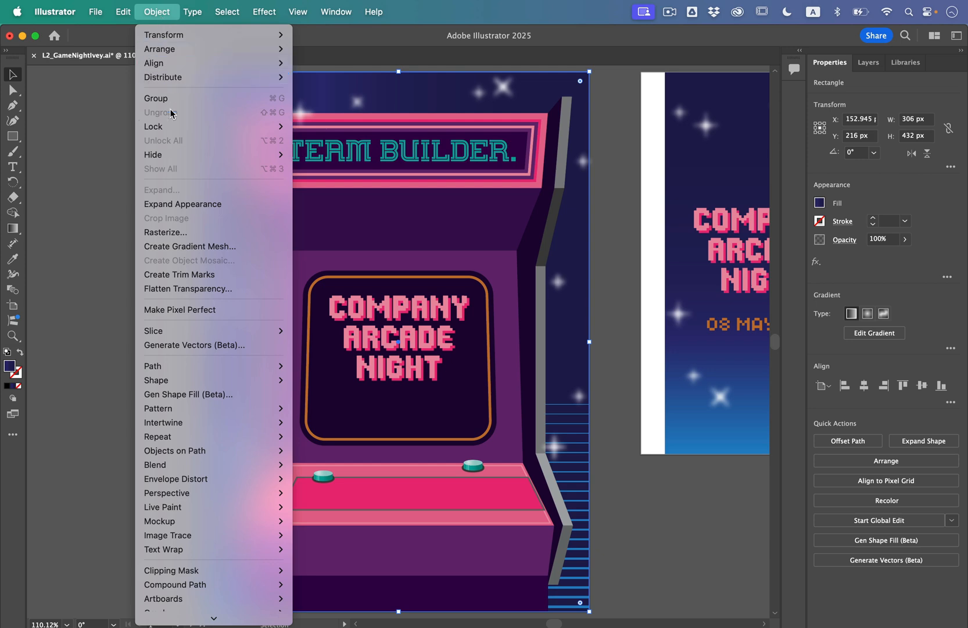
mouse_move(177, 130)
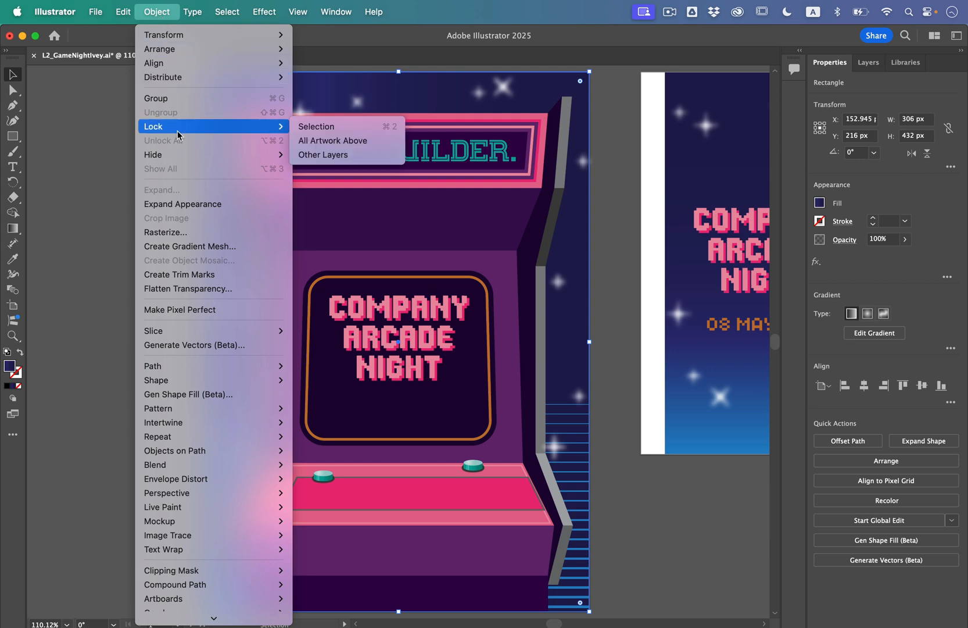
left_click(336, 126)
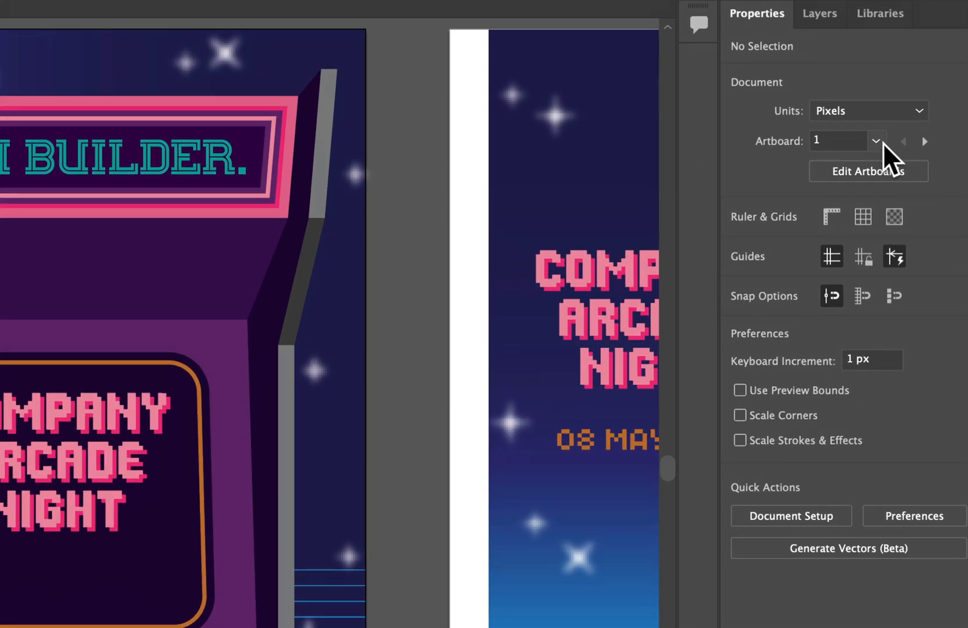
- Go to artboard 3 and select all six small outlined squares beside the orange creature by the attributes they share with the first one
left_click(902, 140)
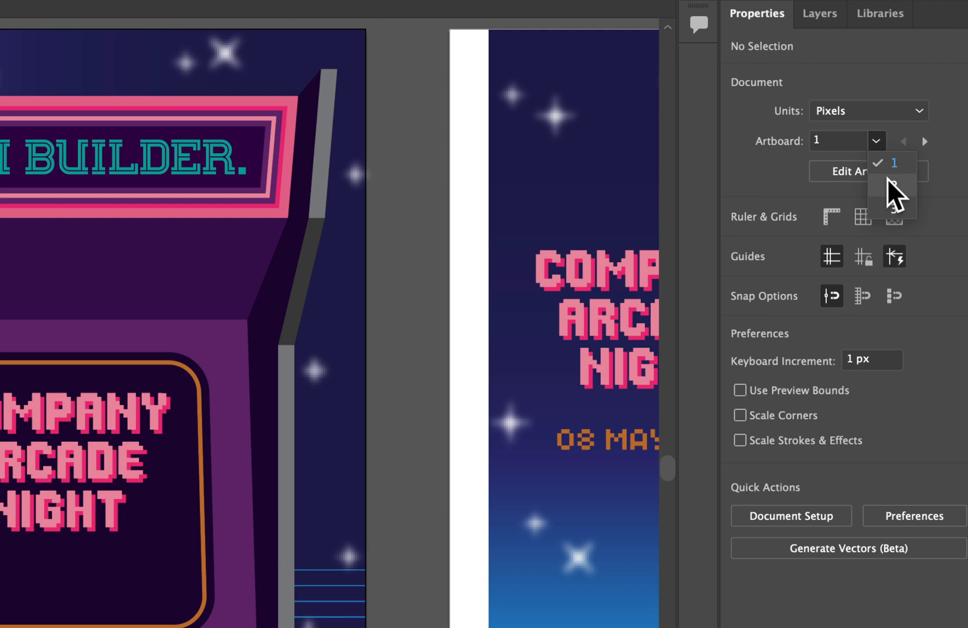
left_click(899, 212)
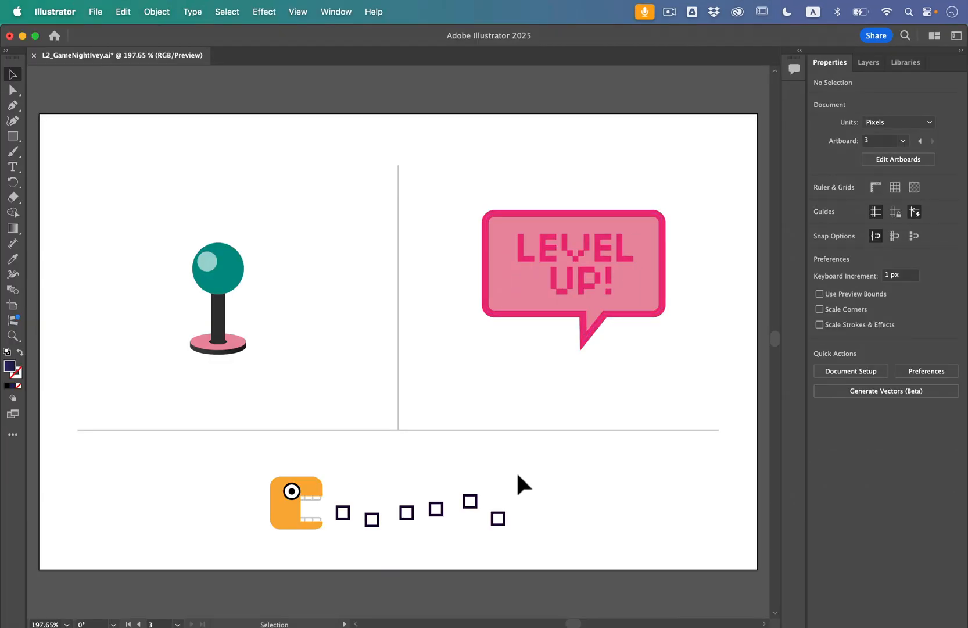
scroll(511, 494, "up", 5)
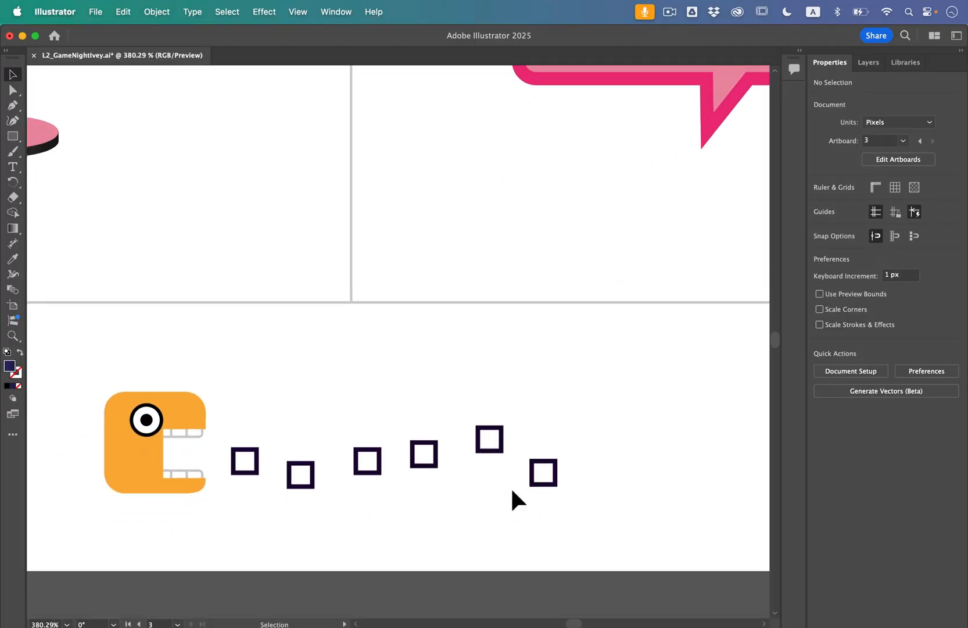
scroll(512, 490, "down", 2)
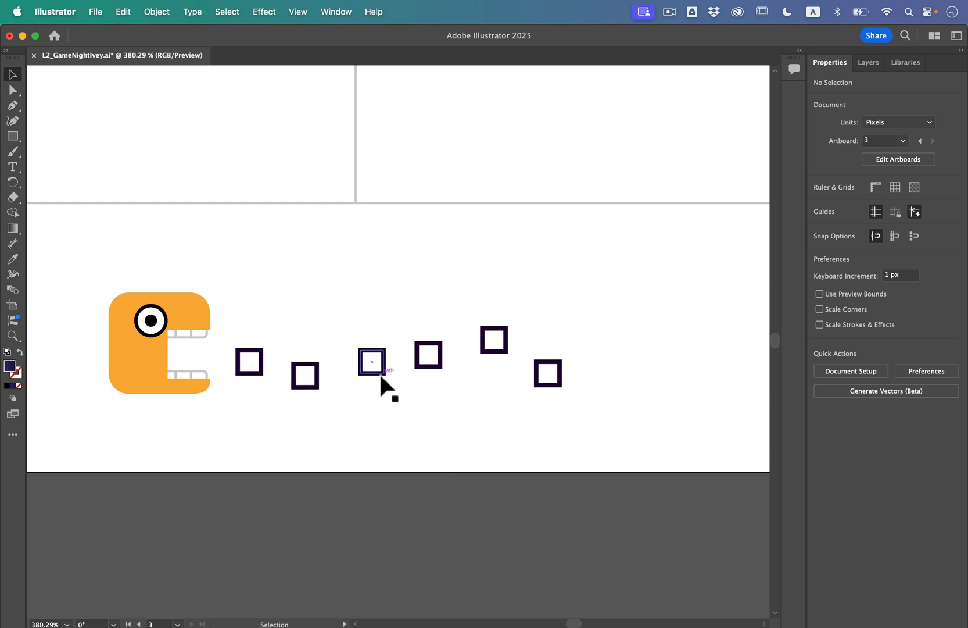
left_click(241, 370)
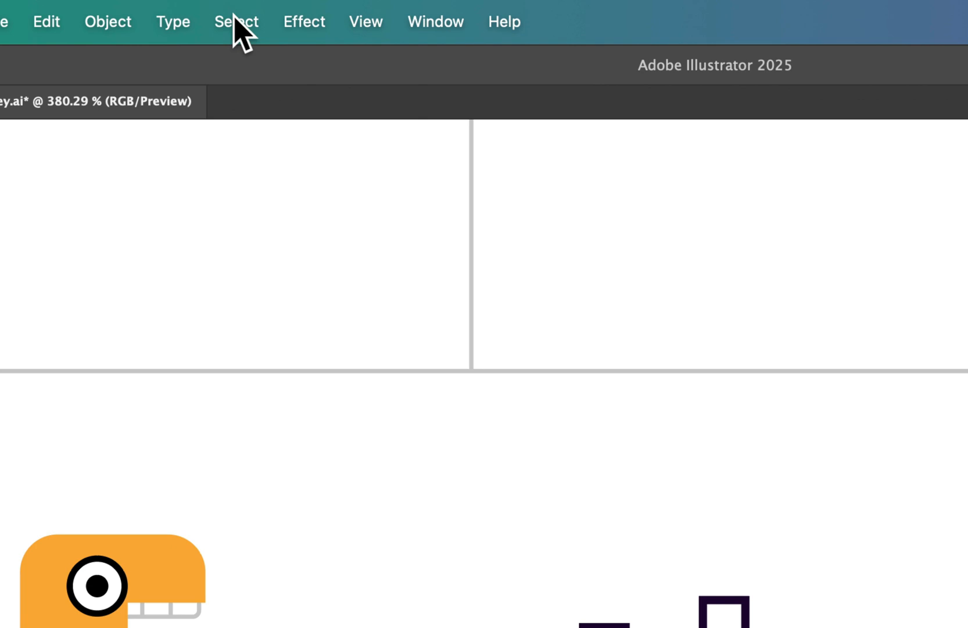
left_click(228, 12)
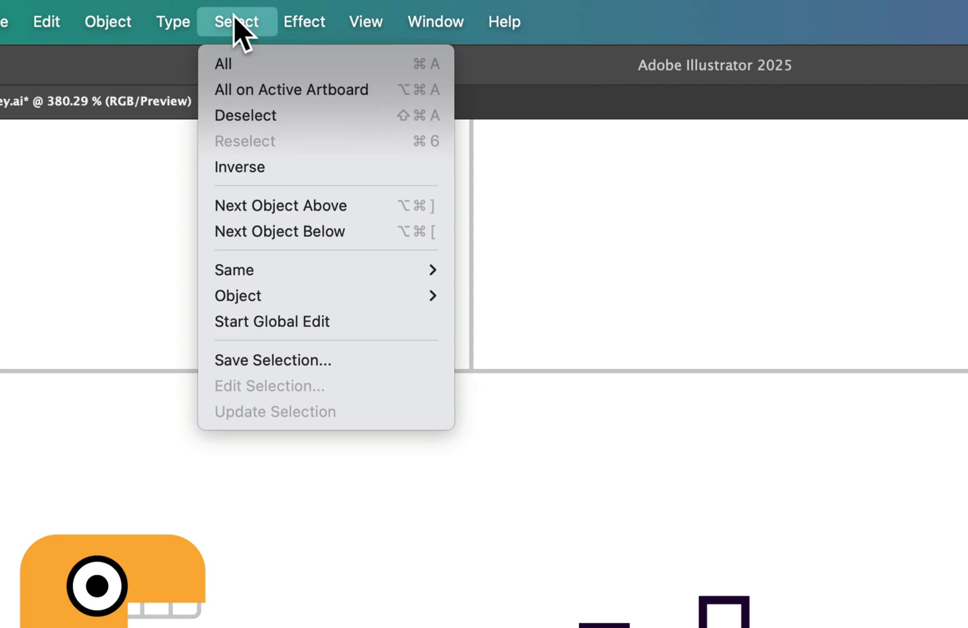
mouse_move(264, 276)
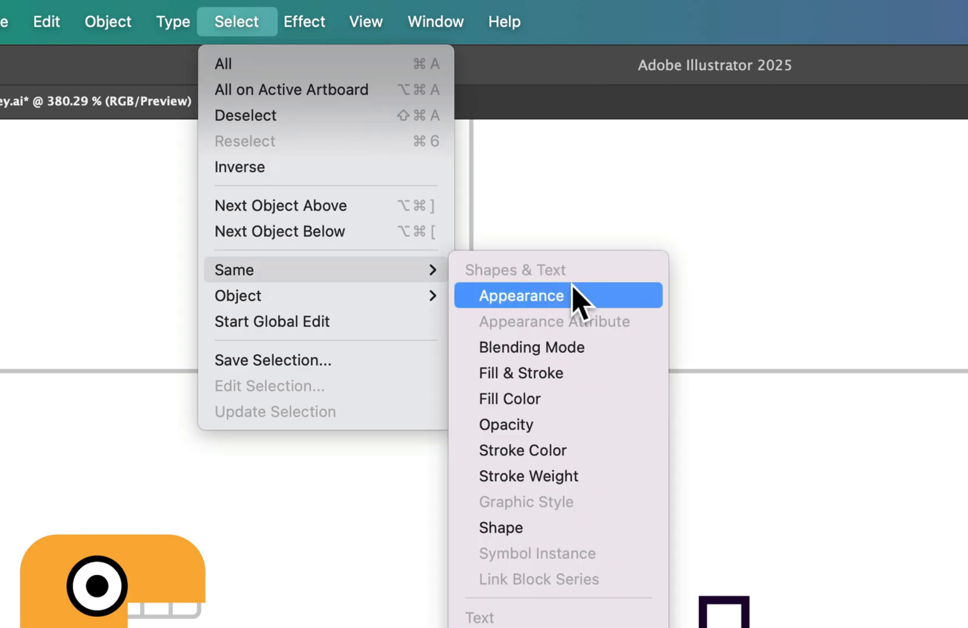
left_click(556, 386)
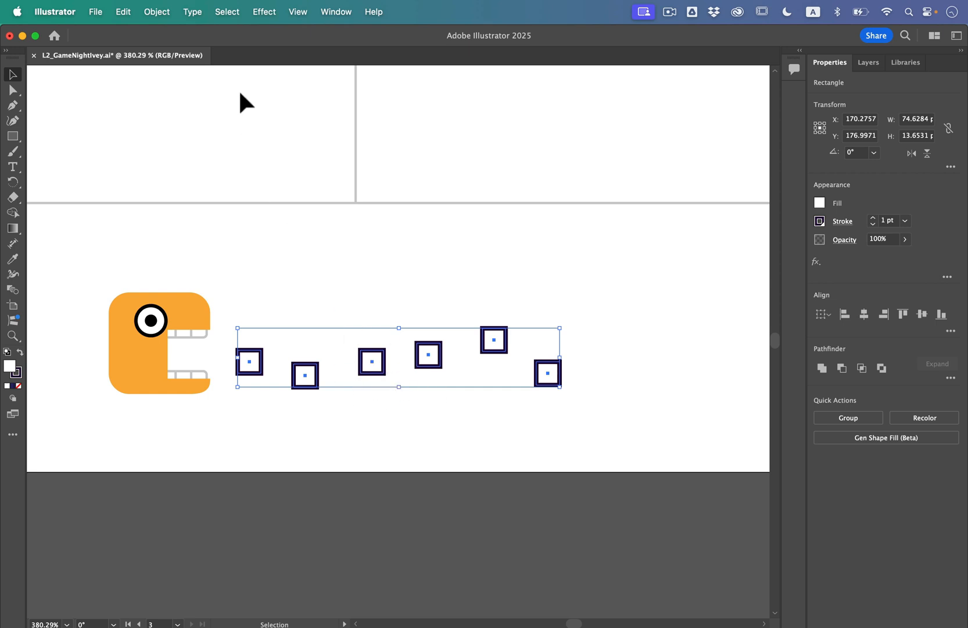
- Save the selection of the six squares under the name Dots
left_click(231, 12)
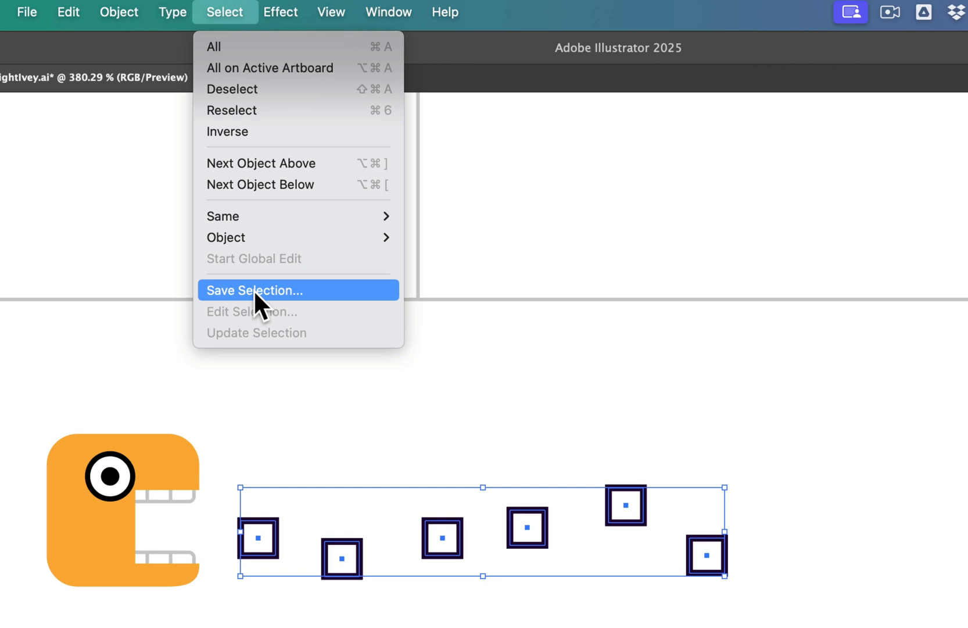
left_click(245, 198)
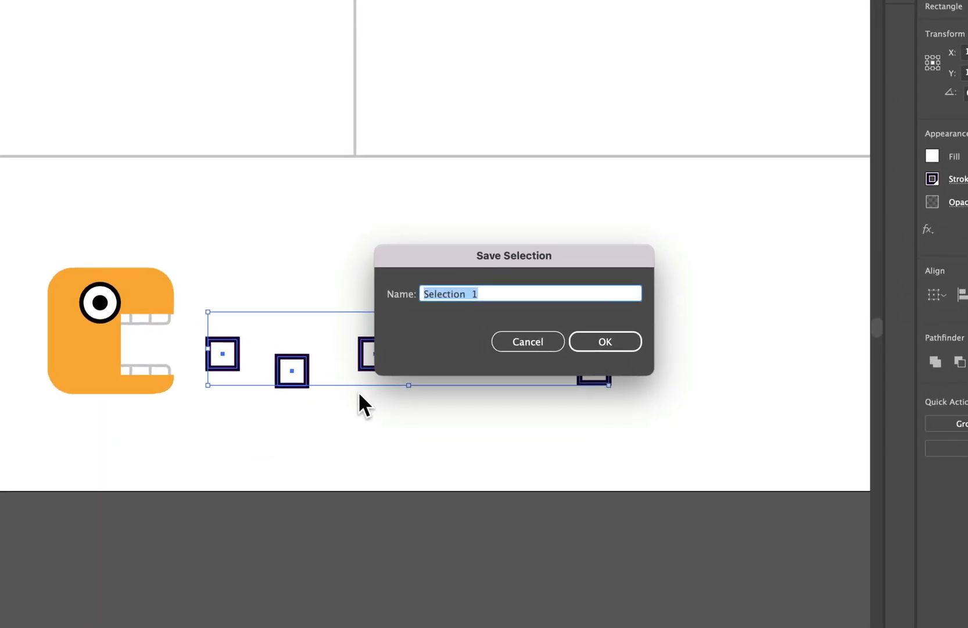
type("Dit")
key("BackSpace")
type("et")
key("BackSpace")
key("BackSpace")
type("ts")
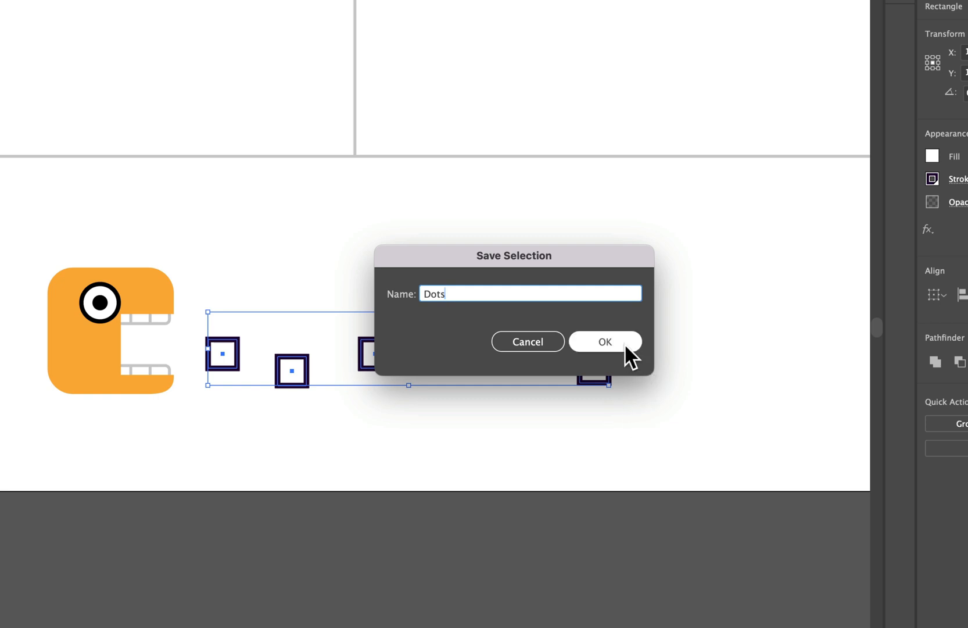
left_click(623, 343)
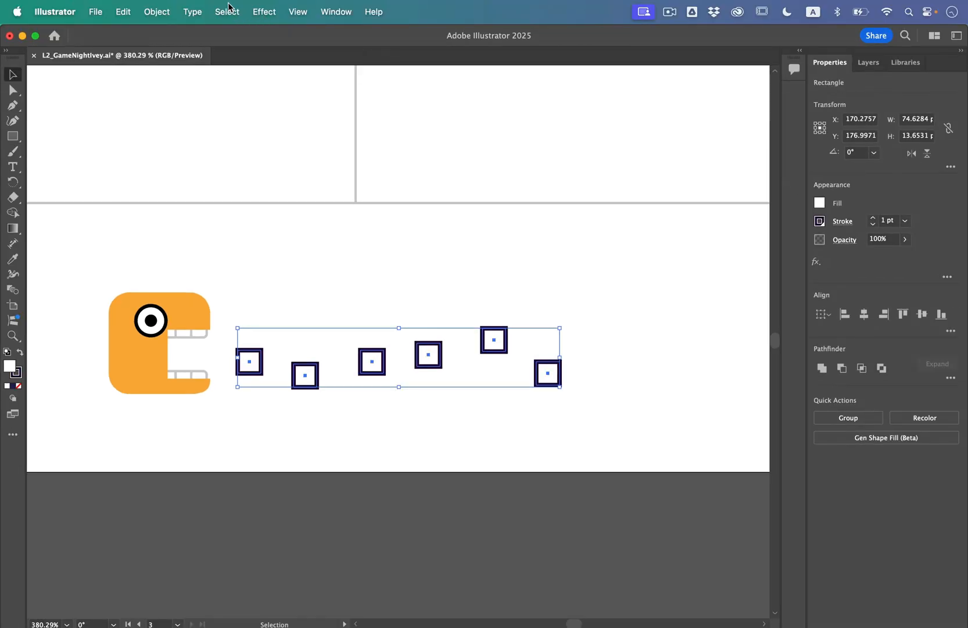
- Recall the saved Dots selection, and deselect the squares
left_click(228, 8)
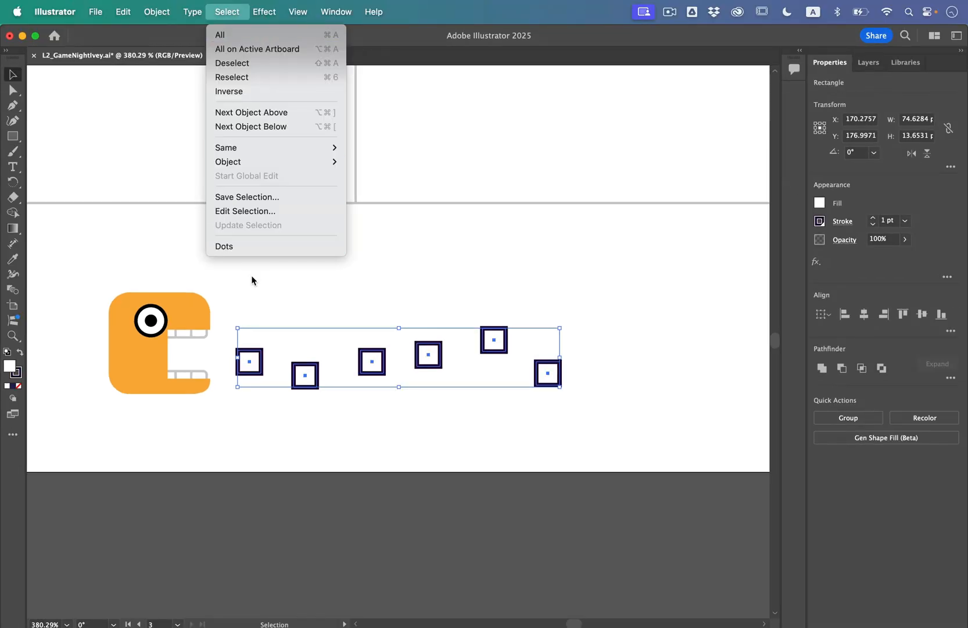
left_click(241, 251)
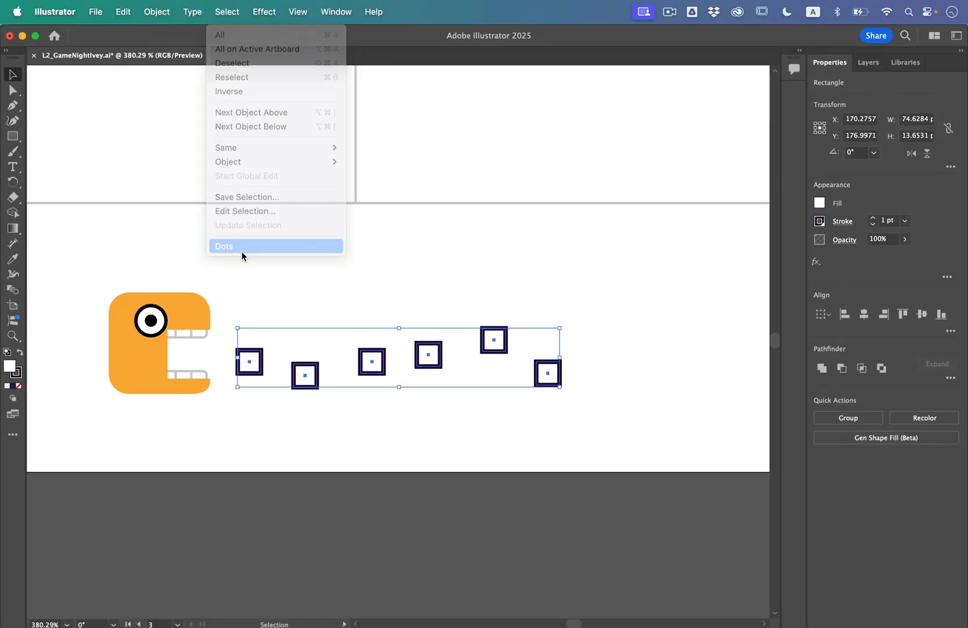
left_click(309, 315)
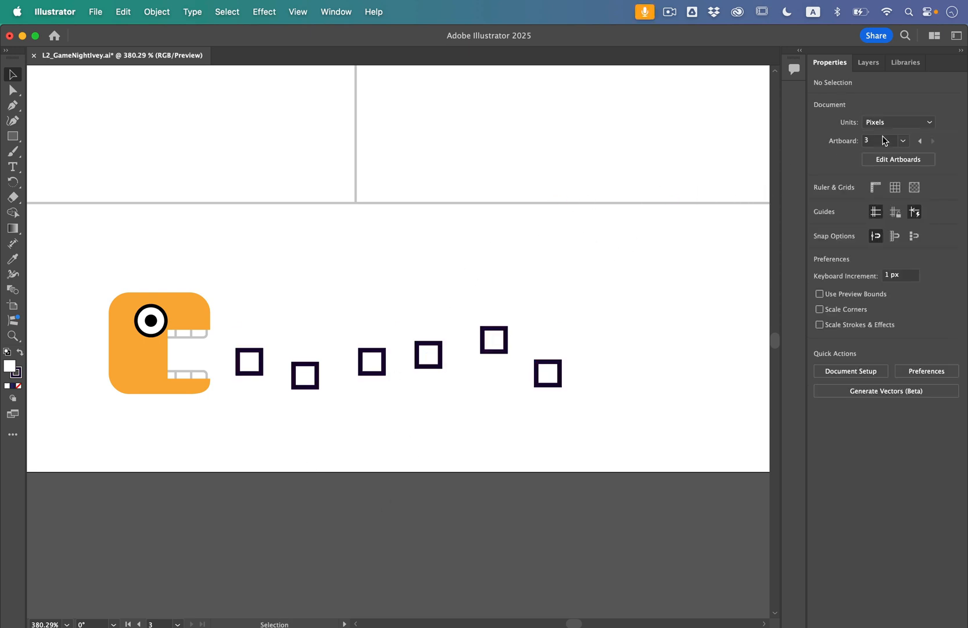
- Return to artboard 1 and select all the blurred stars with the same appearance as the large one left of the arcade machine
left_click(902, 141)
left_click(883, 154)
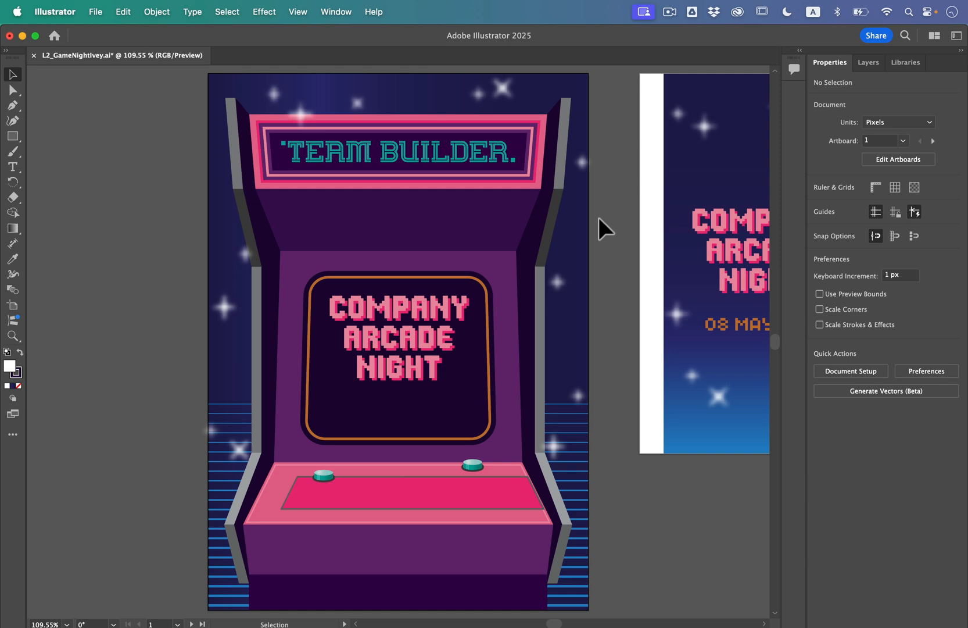
left_click(227, 309)
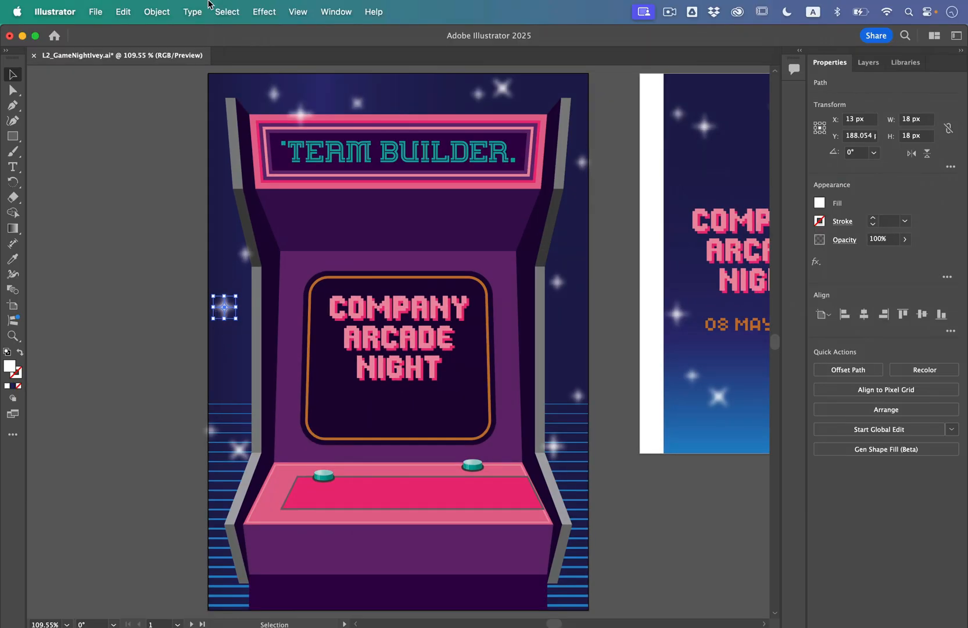
left_click(223, 8)
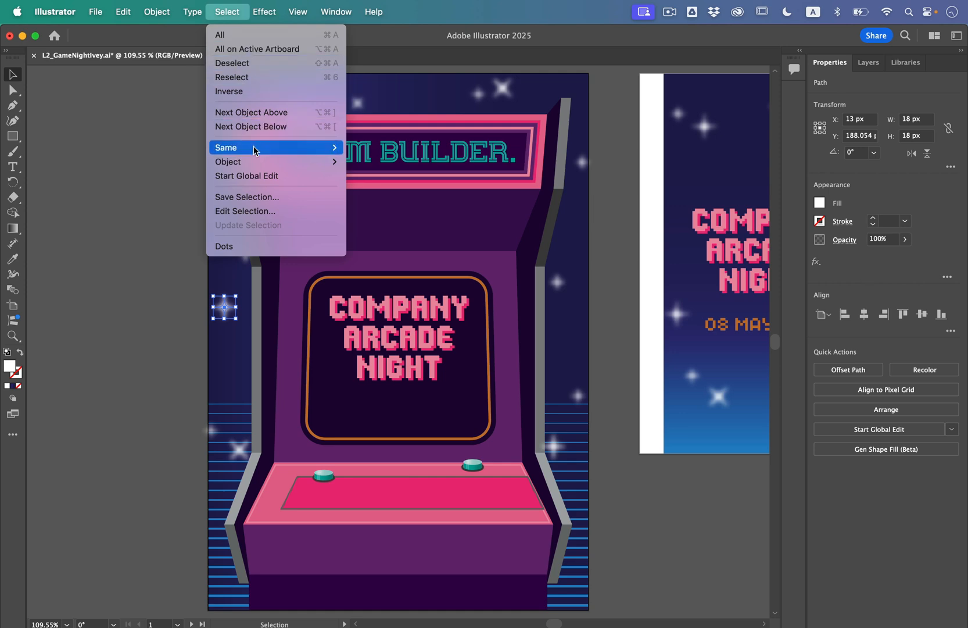
mouse_move(253, 144)
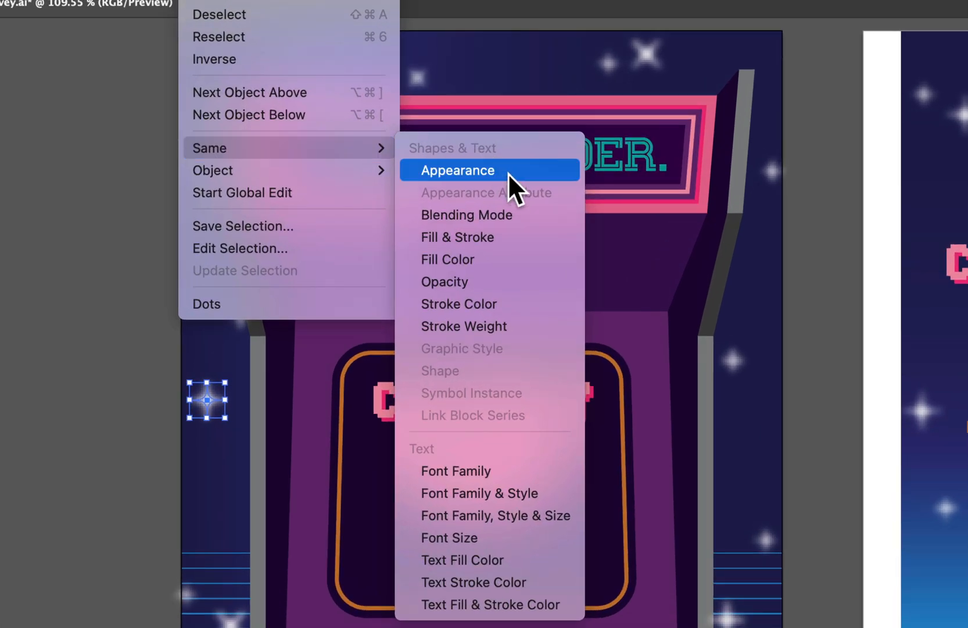
left_click(538, 170)
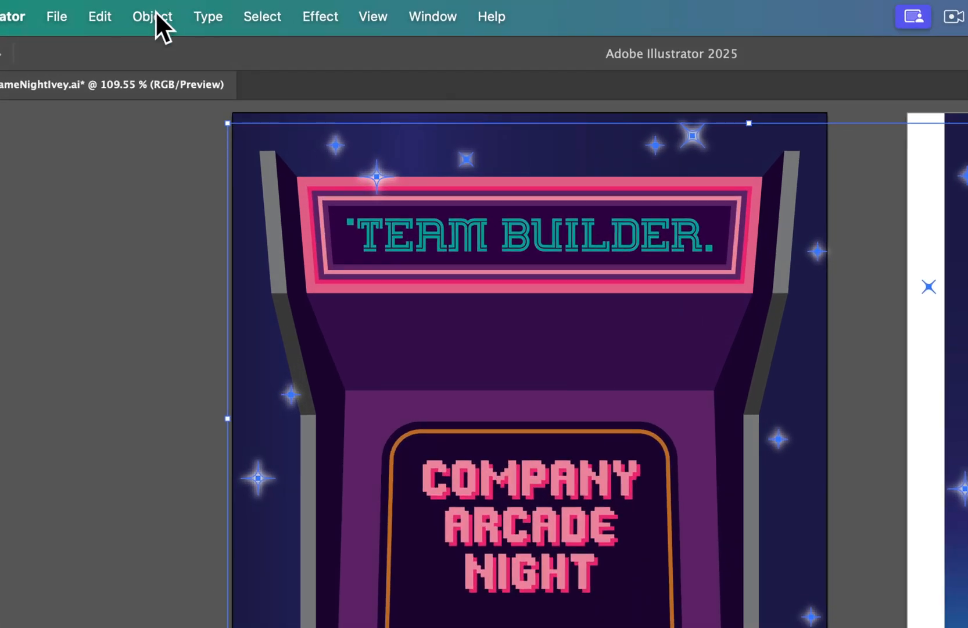
- Hide the selected blurred stars
left_click(159, 10)
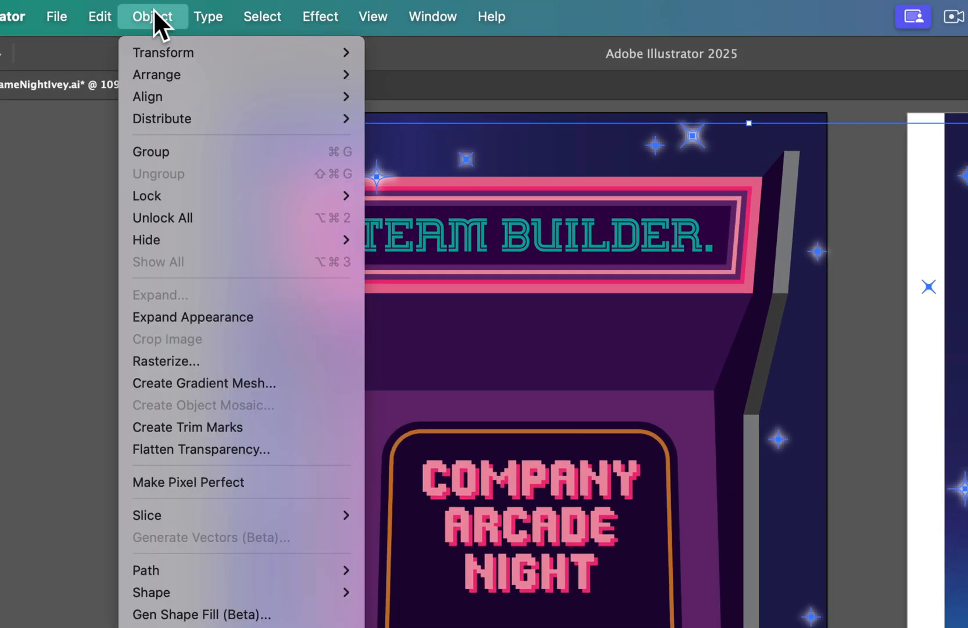
mouse_move(282, 238)
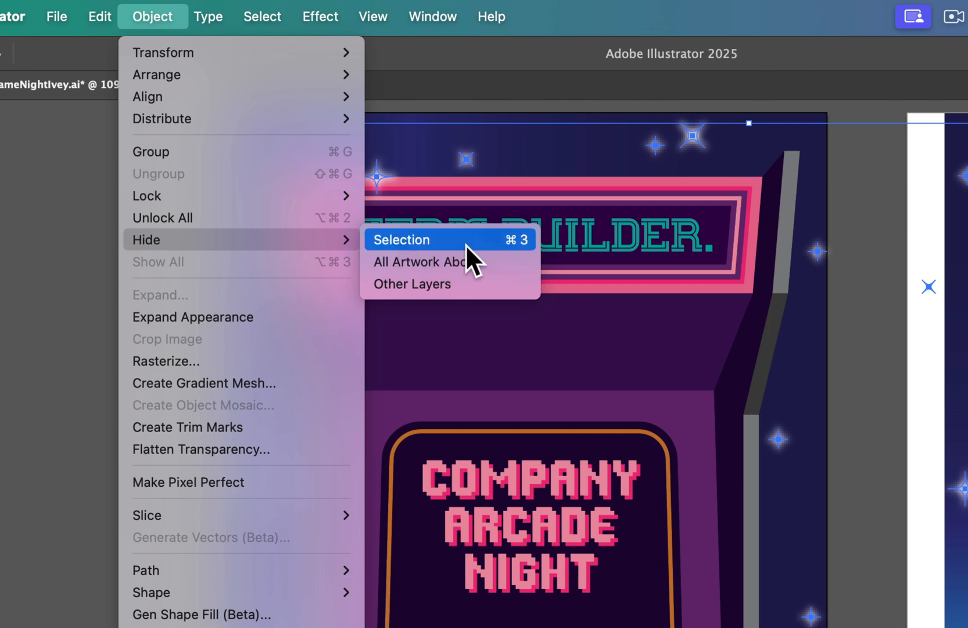
left_click(489, 242)
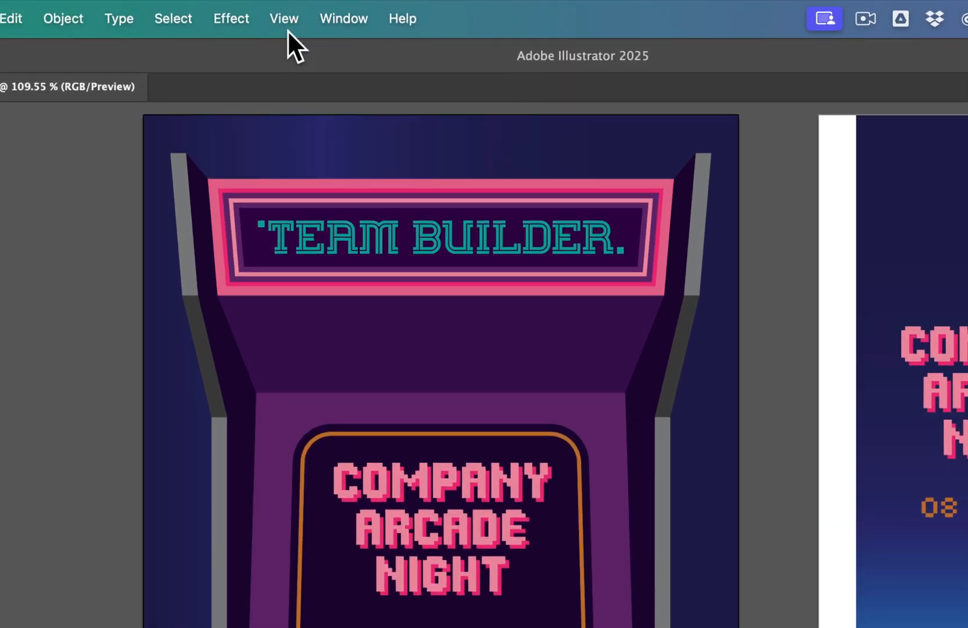
- Display the artwork in Outline mode and select all the COMPANY ARCADE NIGHT lettering on the arcade machine's screen
left_click(299, 13)
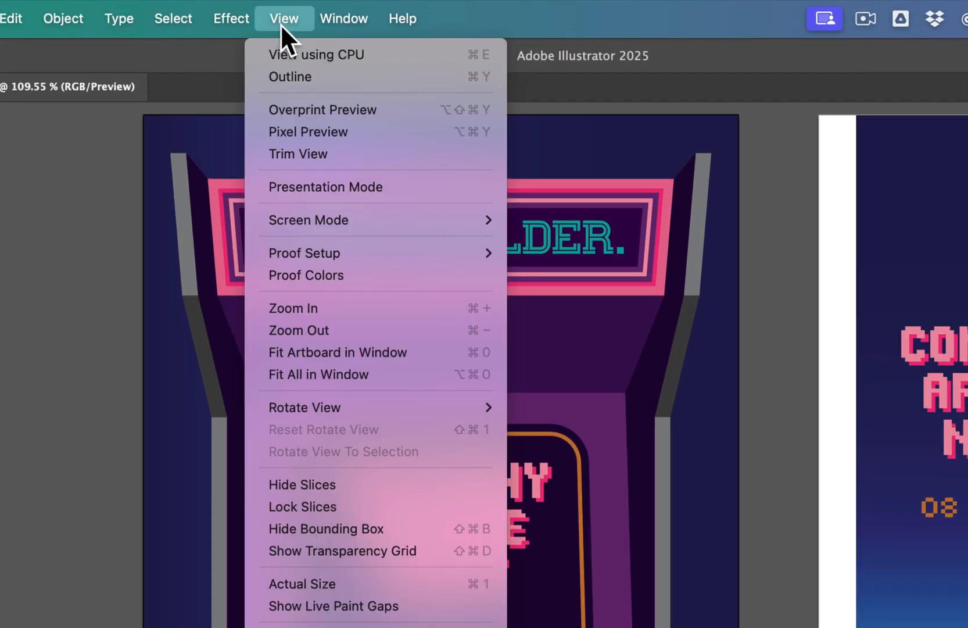
left_click(287, 74)
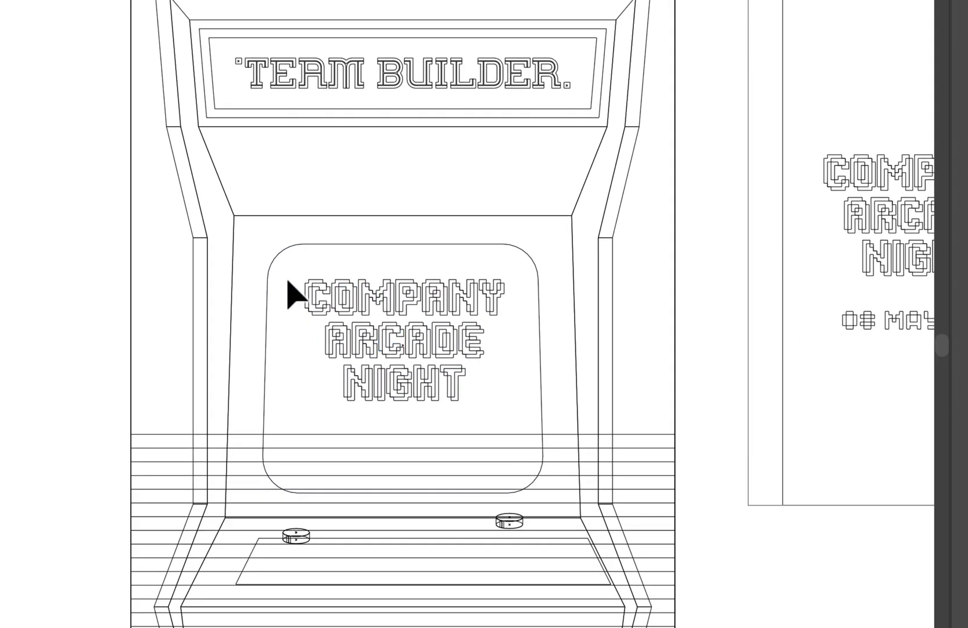
left_click_drag(289, 257, 523, 430)
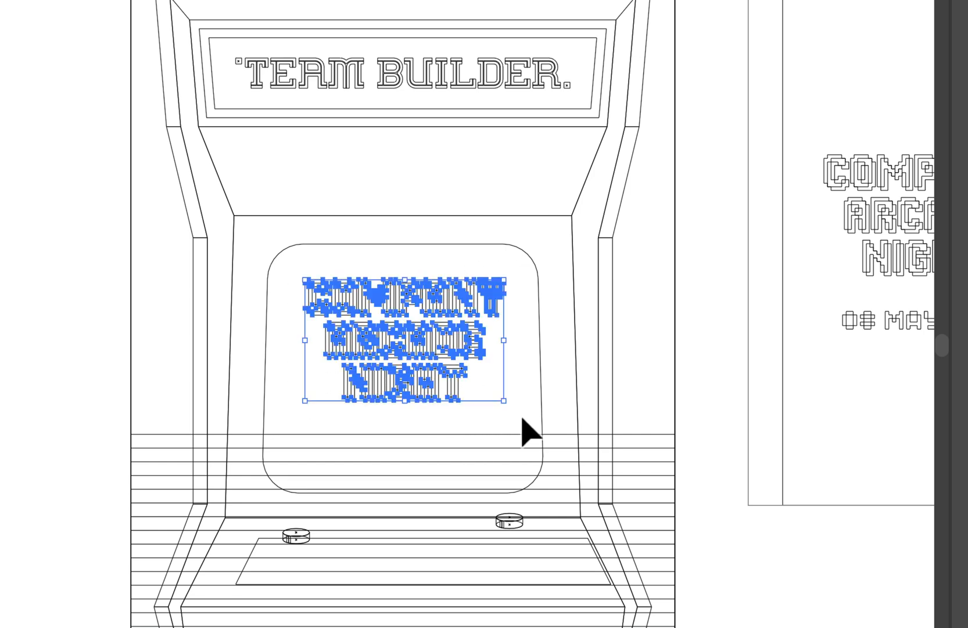
- Nudge the selected COMPANY ARCADE NIGHT lettering up by about 9 px on the arcade machine's screen
key("Up")
key("Up")
key("Up")
key("Up")
key("Up")
key("Up")
key("Up")
key("Up")
key("Up")
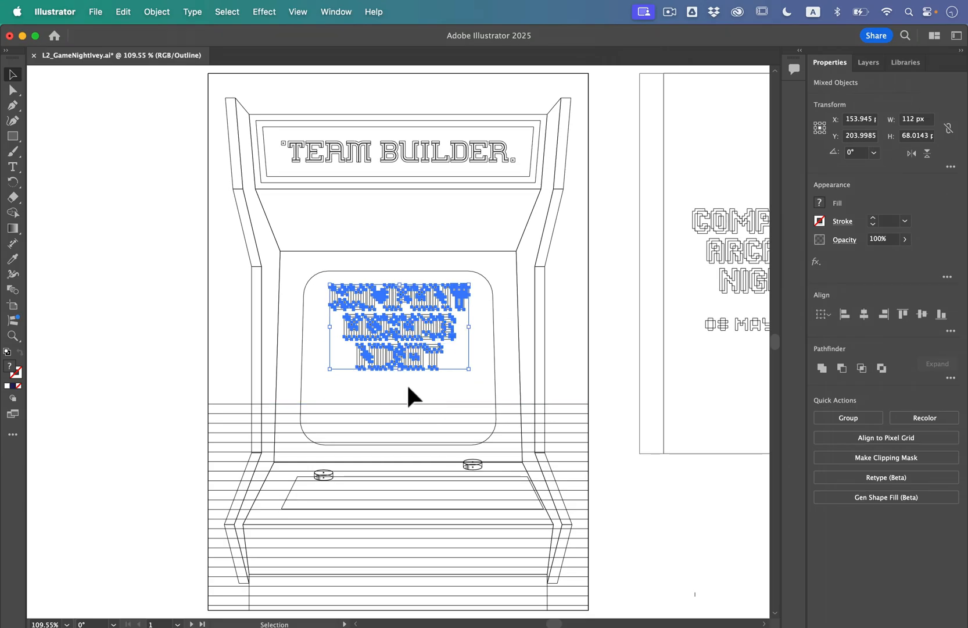
- Show the Contextual Task Bar, and group the COMPANY ARCADE NIGHT lettering on the arcade machine's screen
left_click(338, 11)
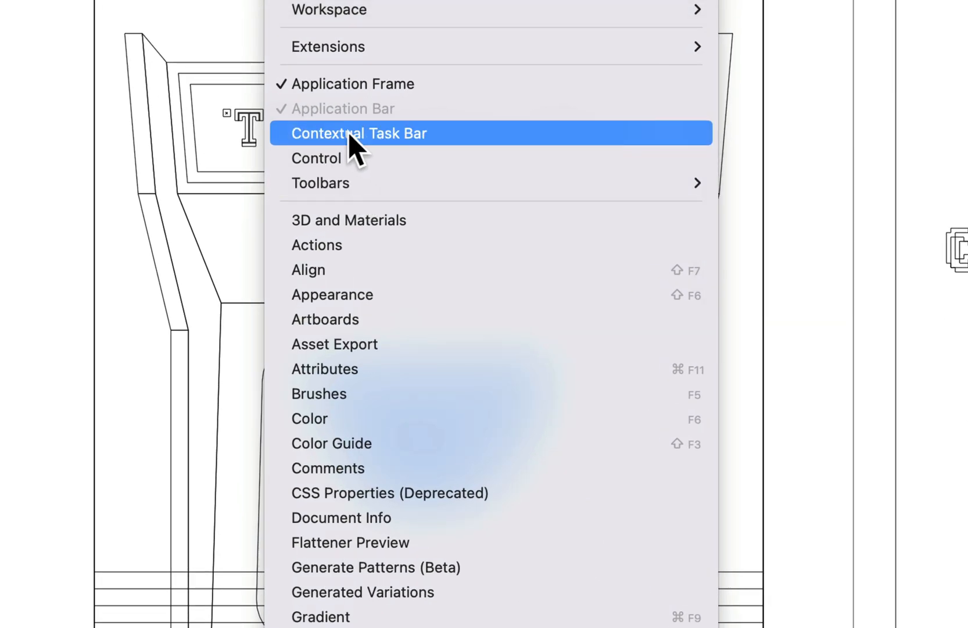
left_click(359, 154)
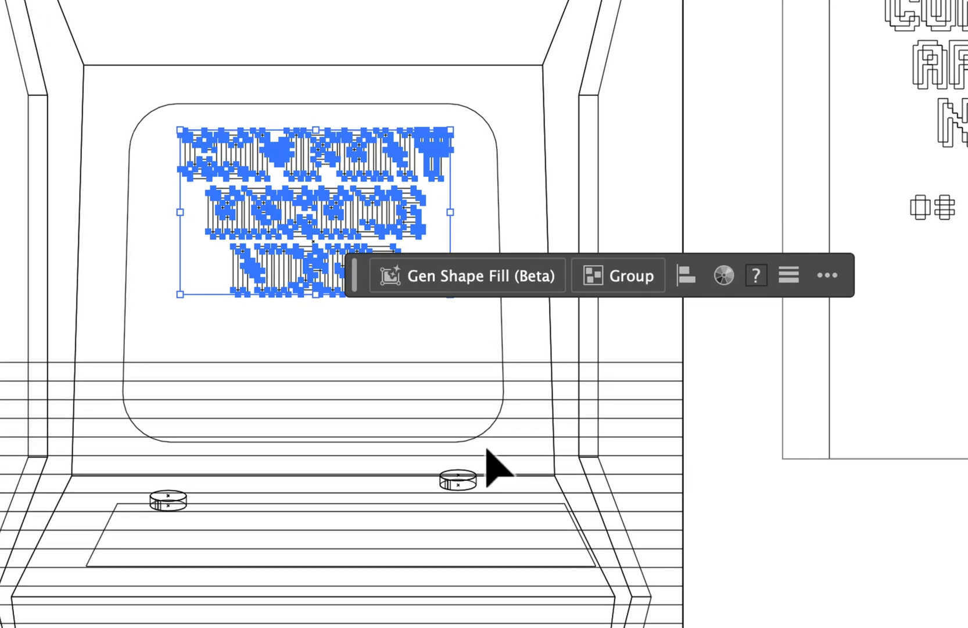
left_click(632, 277)
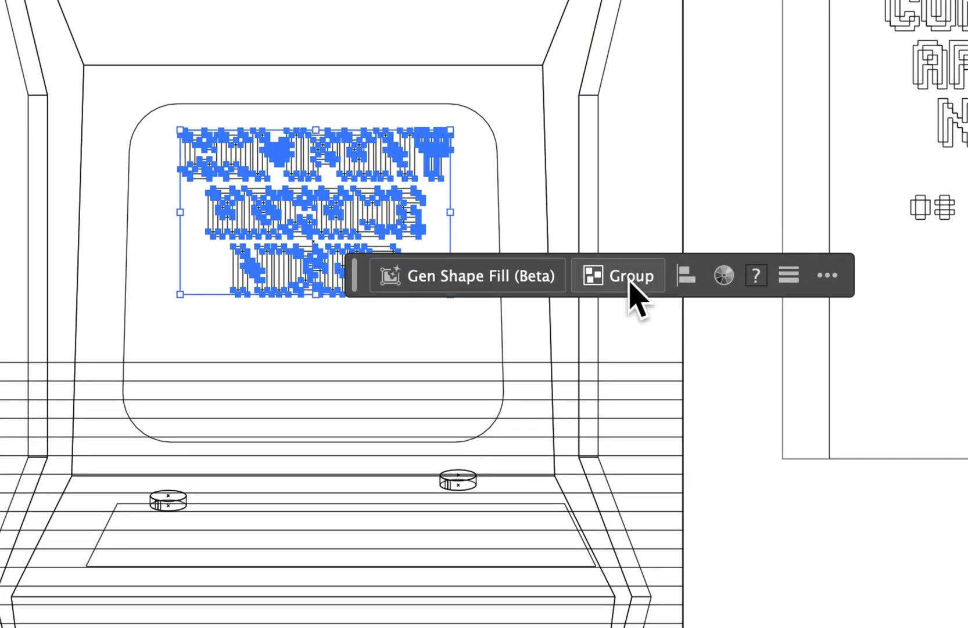
left_click(333, 315)
left_click(308, 274)
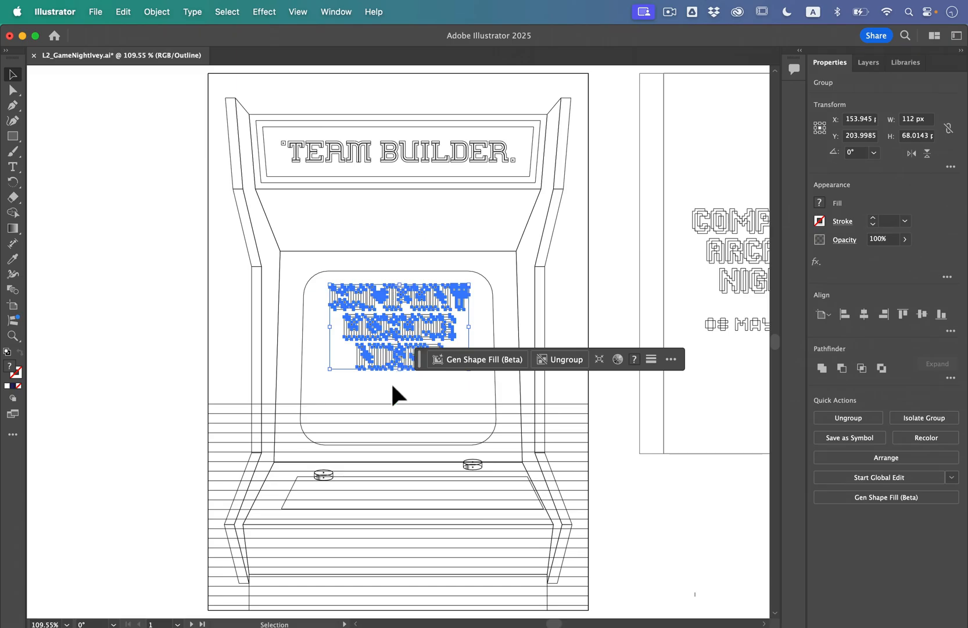
left_click(302, 326)
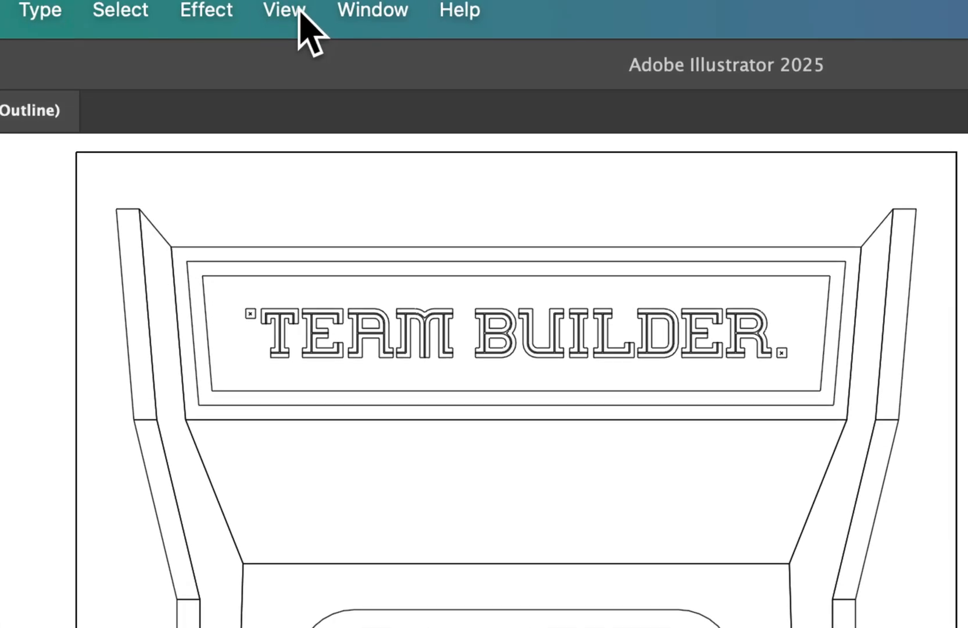
- Switch the artwork back to Preview display and go to artboard 3
left_click(309, 14)
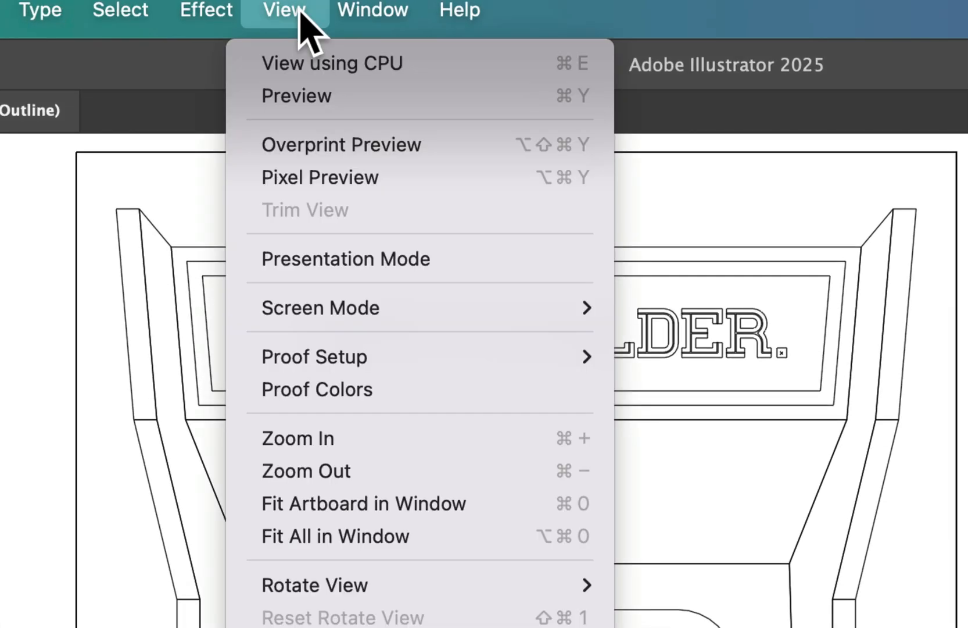
left_click(283, 97)
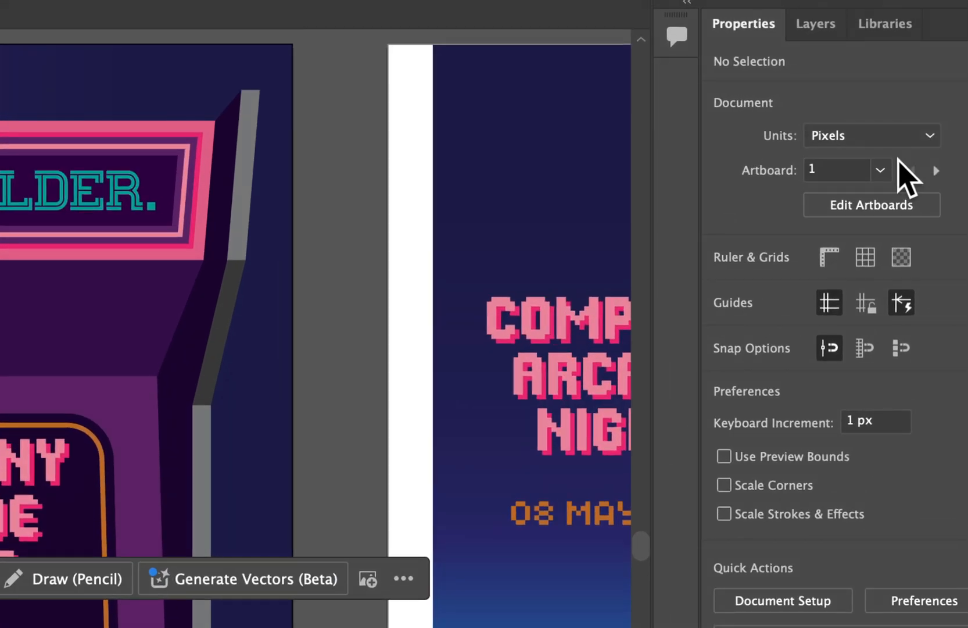
left_click(881, 170)
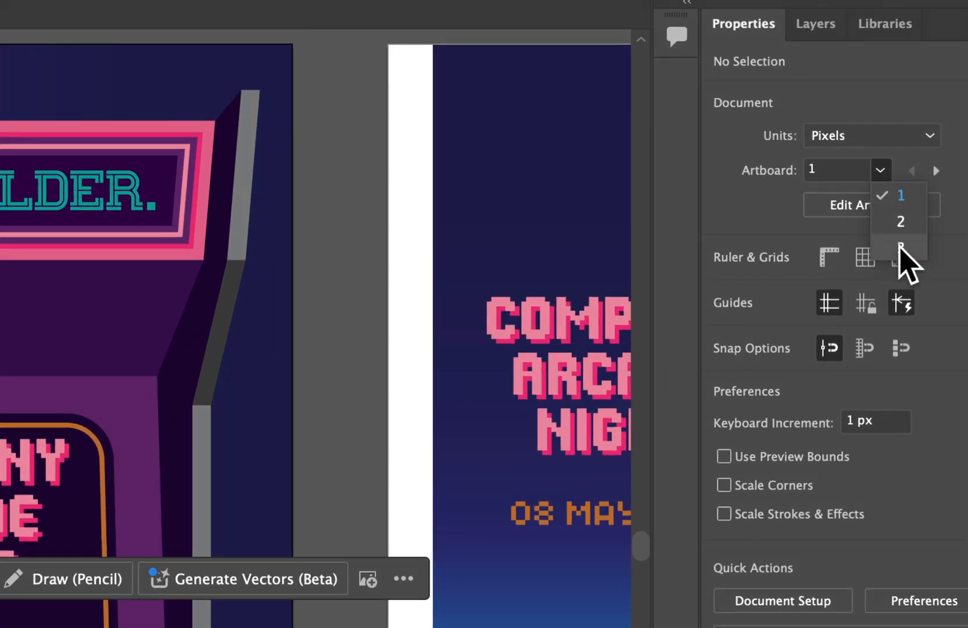
left_click(906, 250)
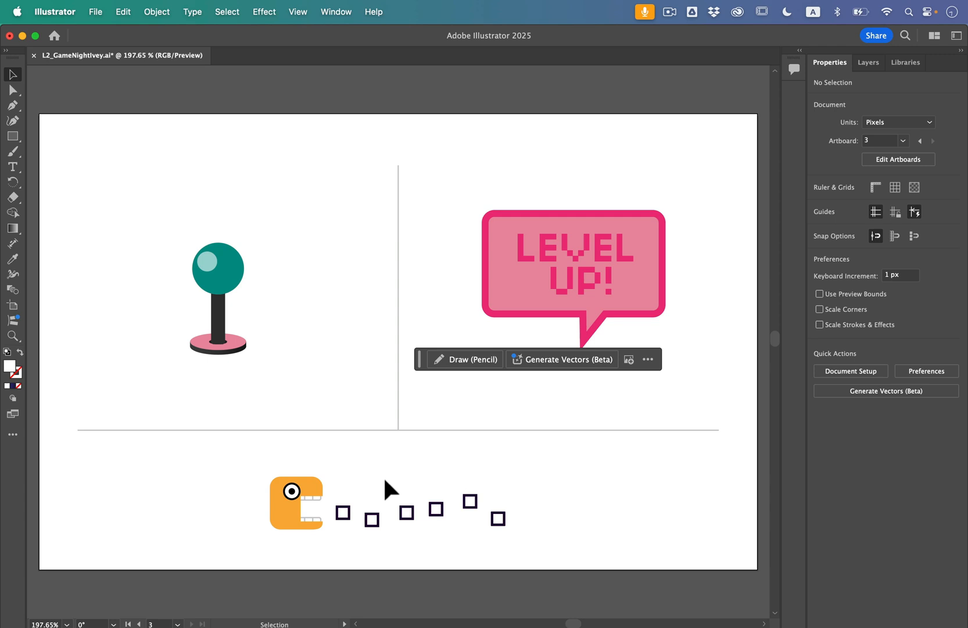
- Recall the saved Dots selection and align the squares beside the orange creature by their vertical centres
left_click(227, 12)
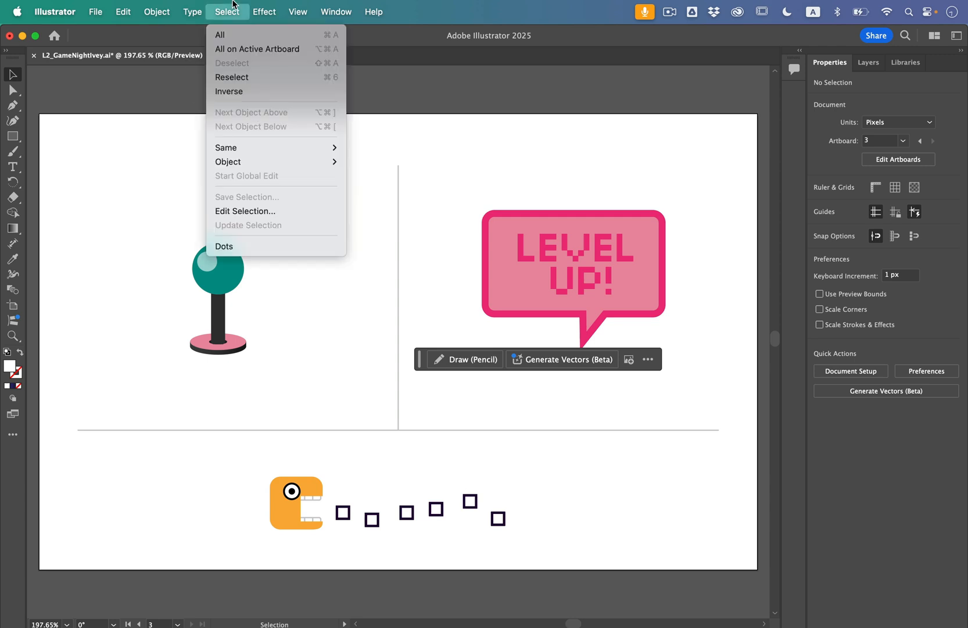
left_click(234, 332)
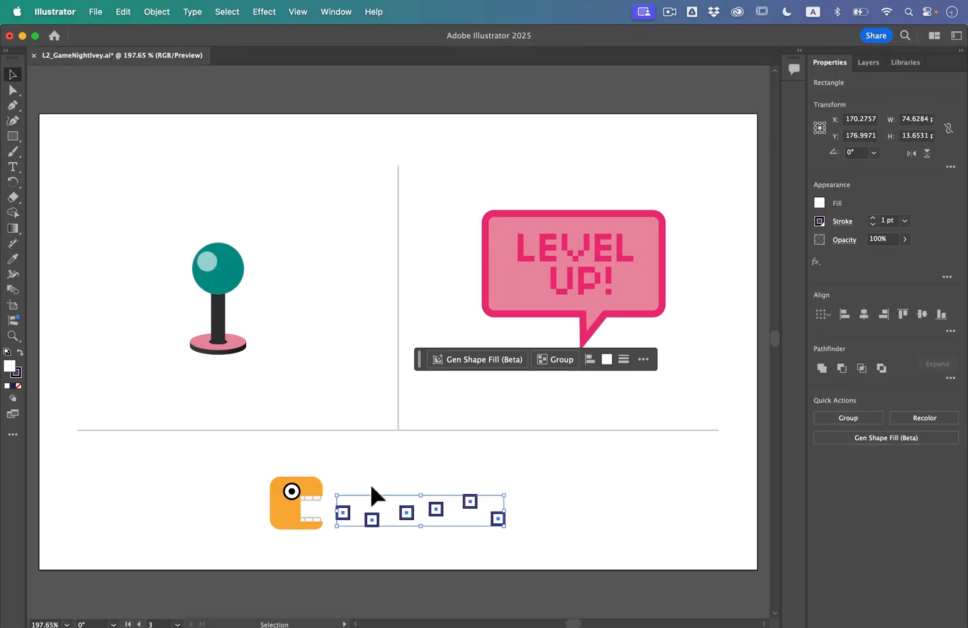
scroll(401, 573, "up", 3)
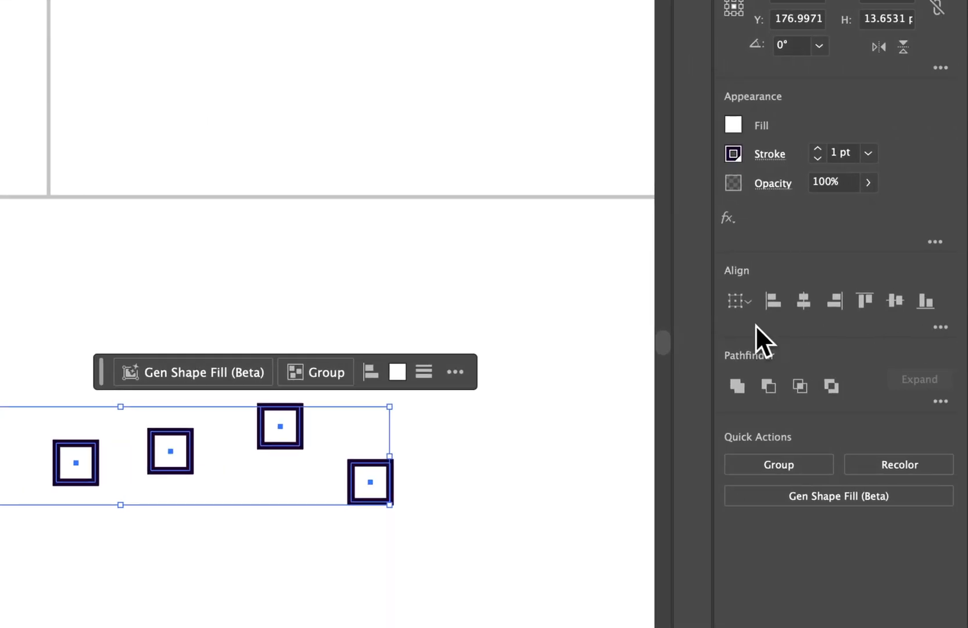
left_click(895, 301)
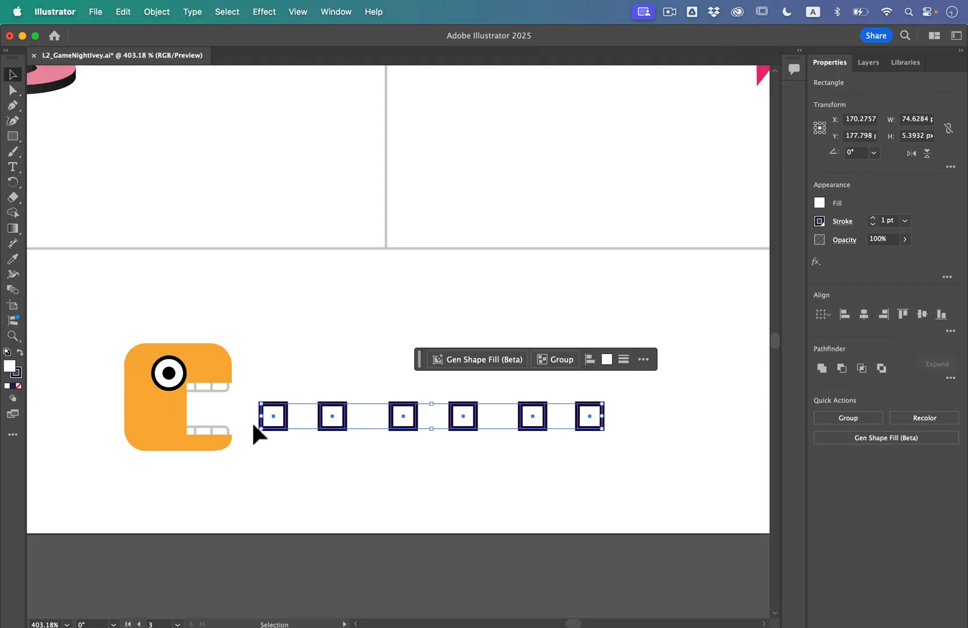
left_click(552, 479)
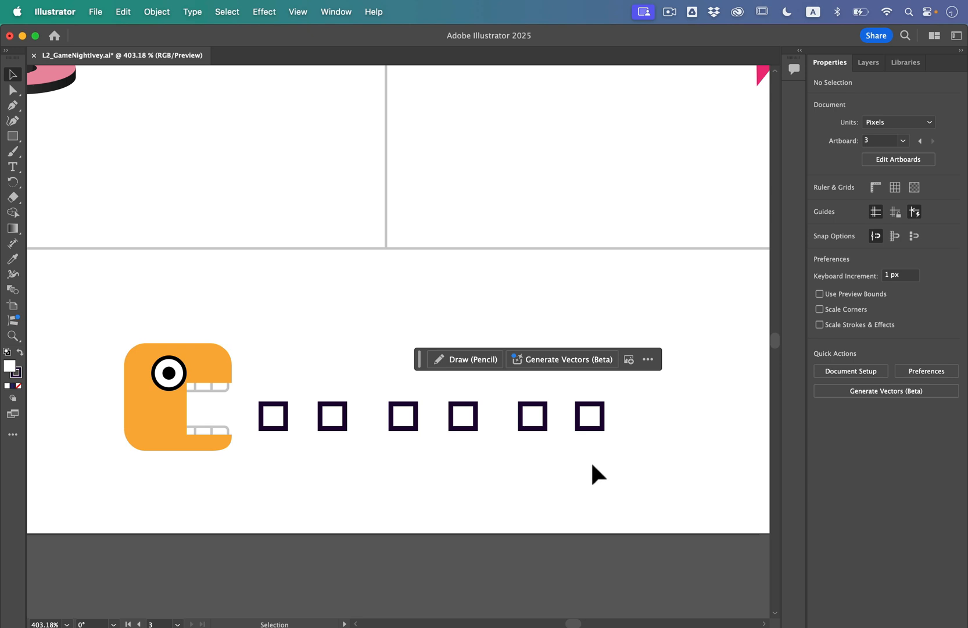
- Recall the Dots selection, distribute the squares evenly by their horizontal centres, and group them
key("a")
key("v")
left_click(224, 21)
left_click(236, 244)
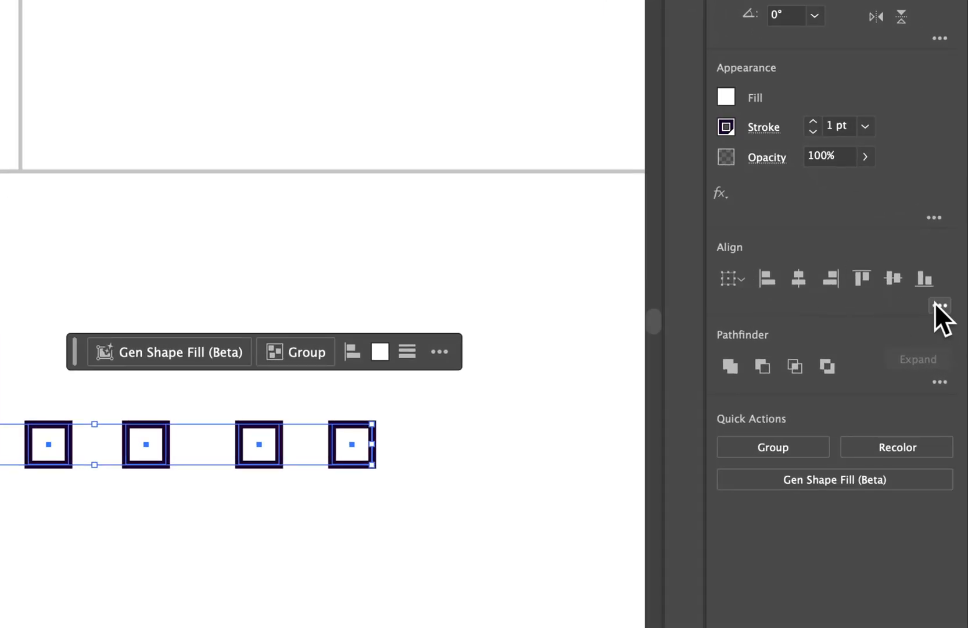
left_click(940, 306)
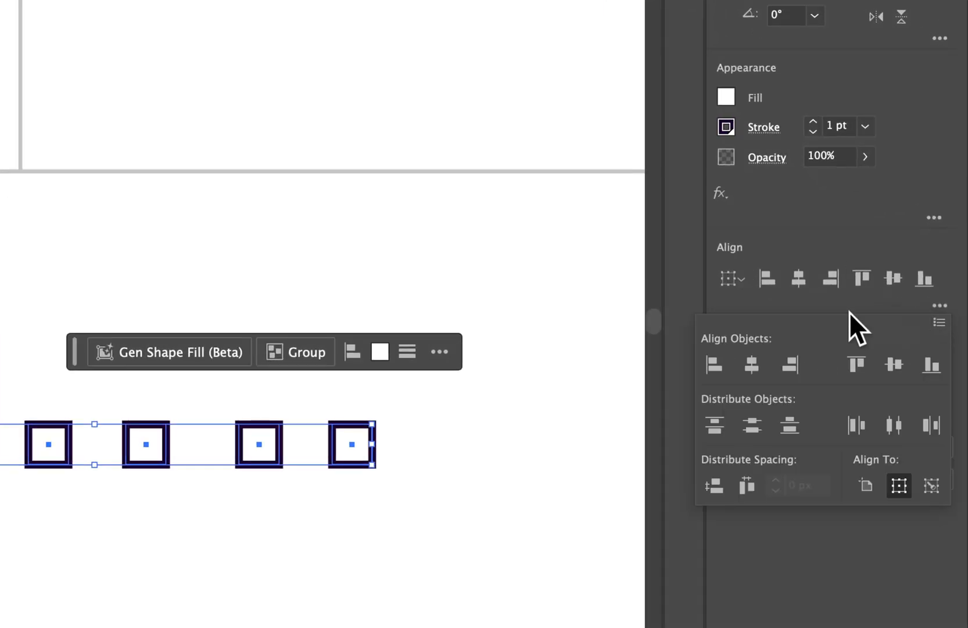
left_click(893, 424)
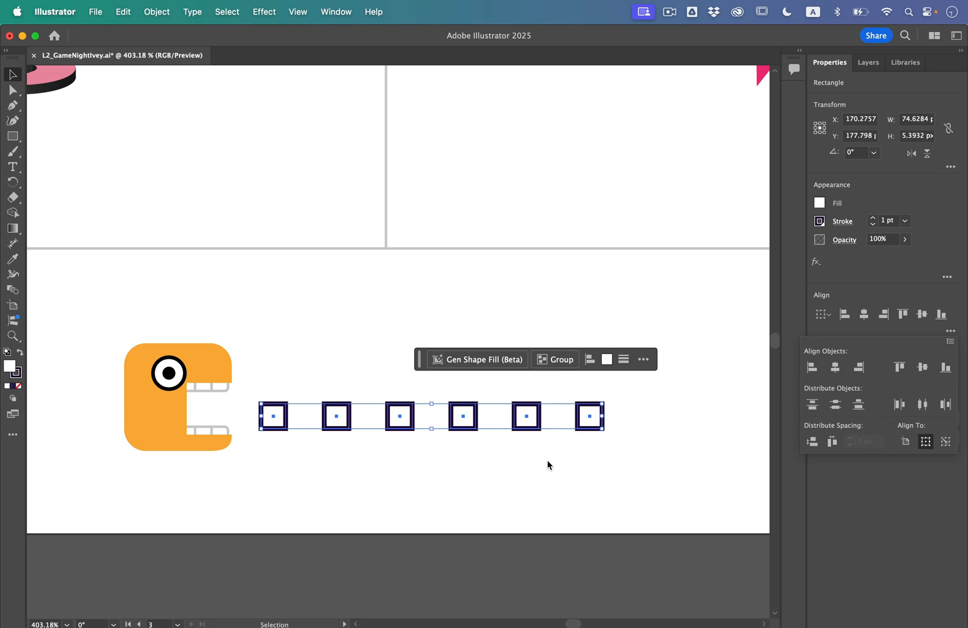
key("Escape")
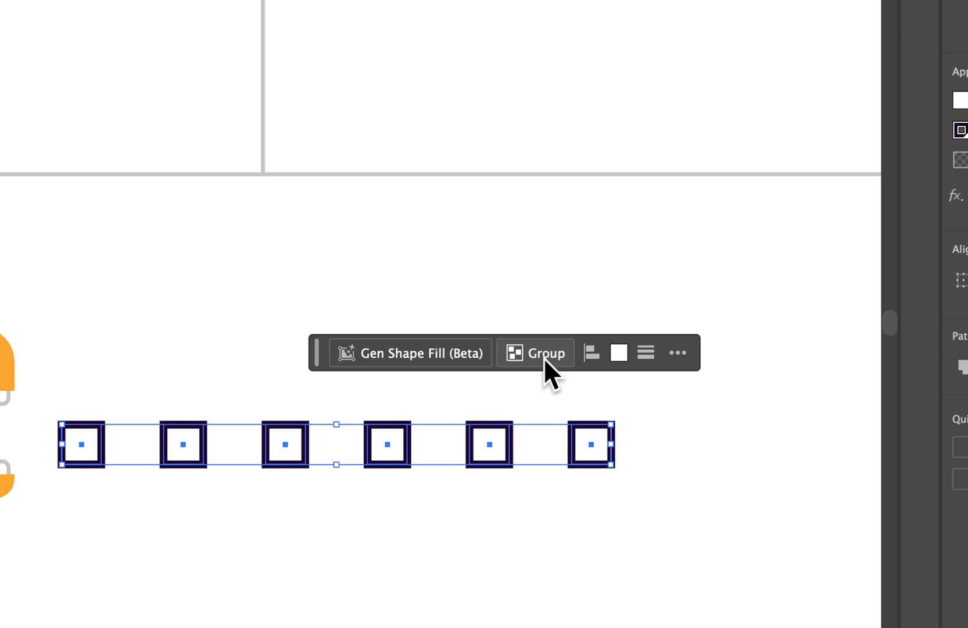
left_click(546, 362)
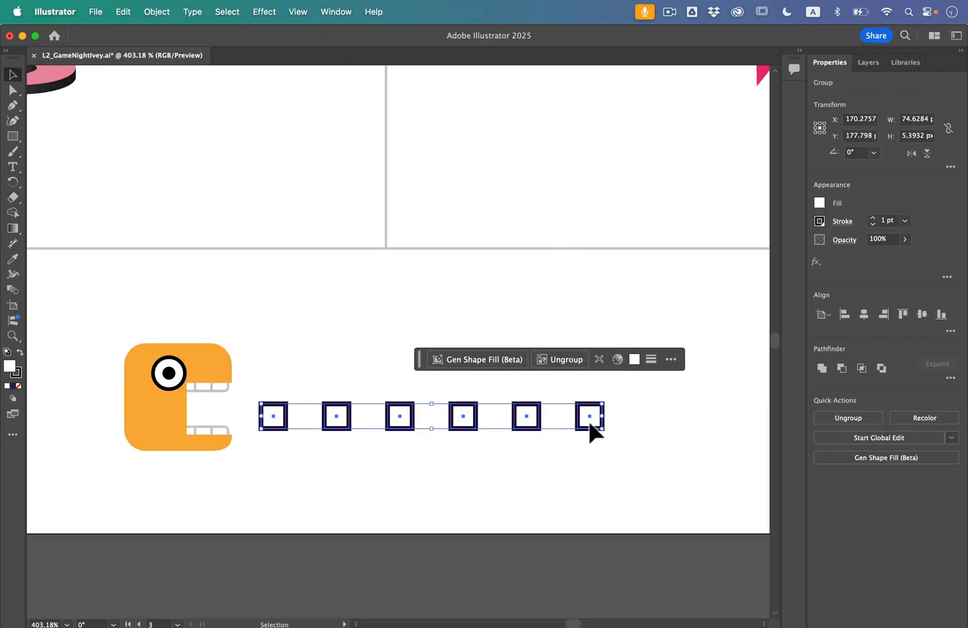
left_click(593, 470)
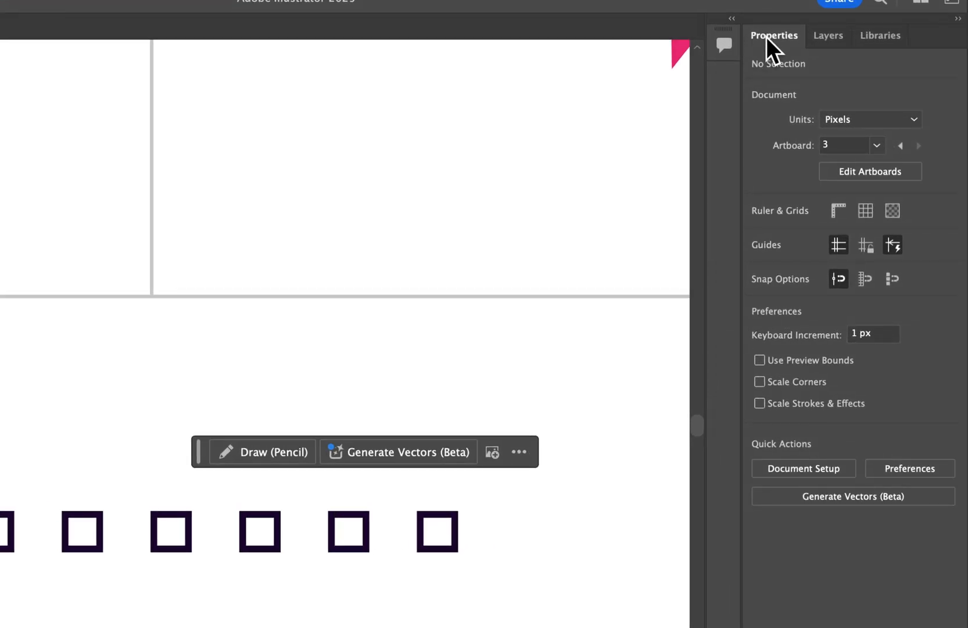
- Return to artboard 1 and examine the two teal buttons on the arcade machine's control panel
left_click(878, 146)
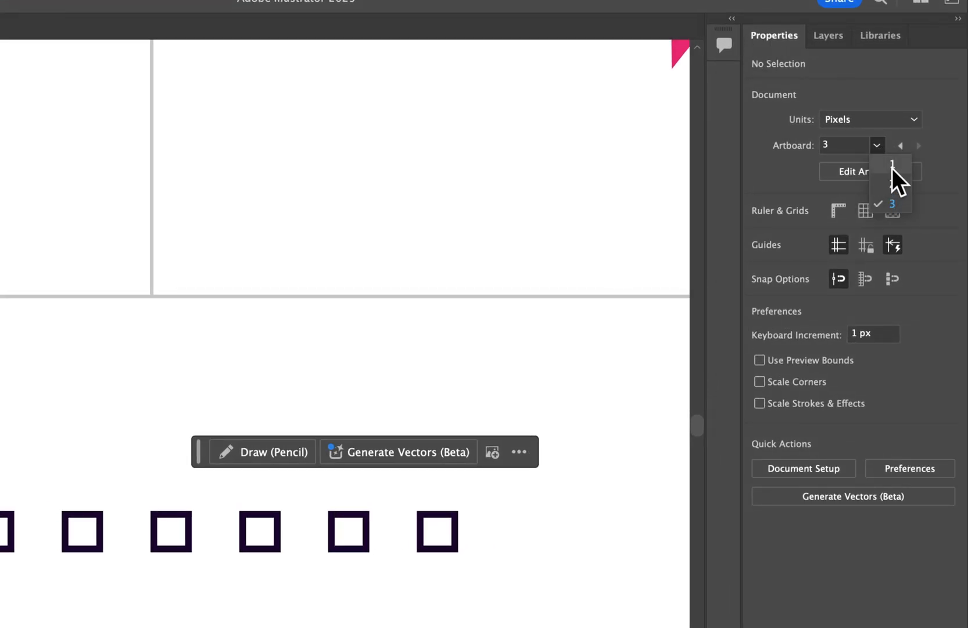
left_click(893, 165)
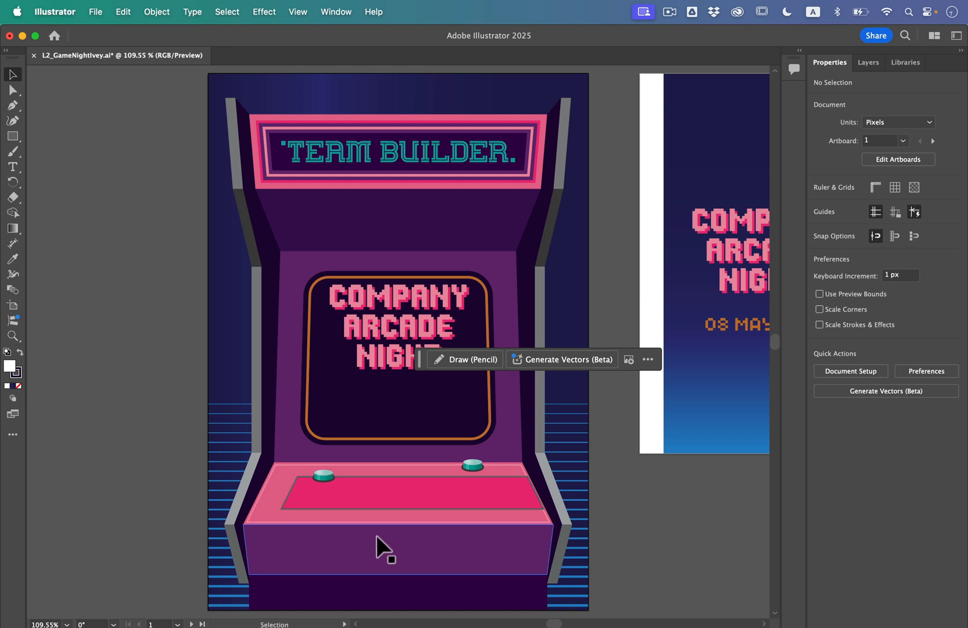
scroll(375, 534, "up", 3)
scroll(367, 508, "up", 3)
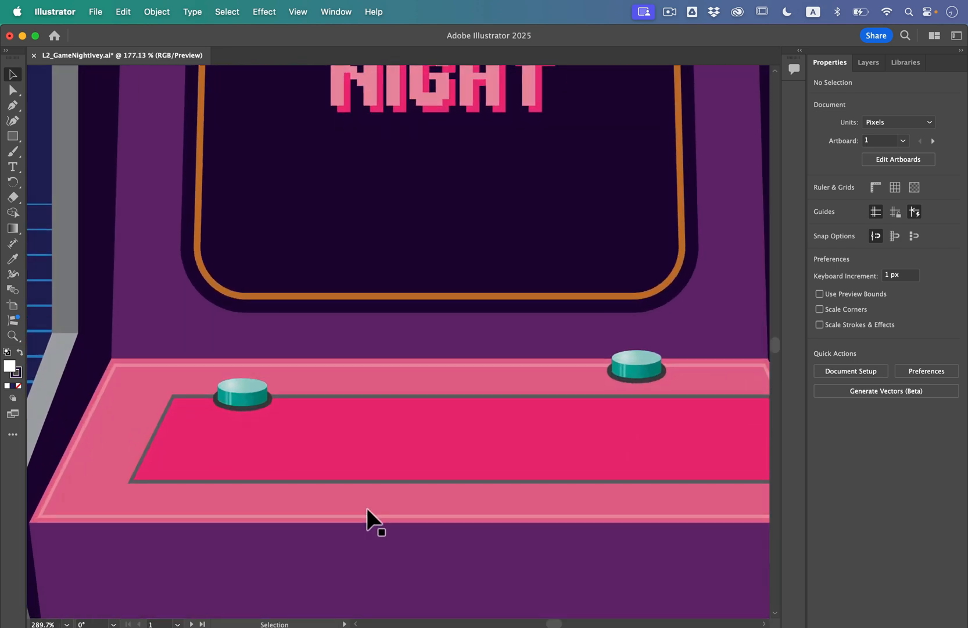
scroll(448, 419, "down", 2)
left_click(218, 356)
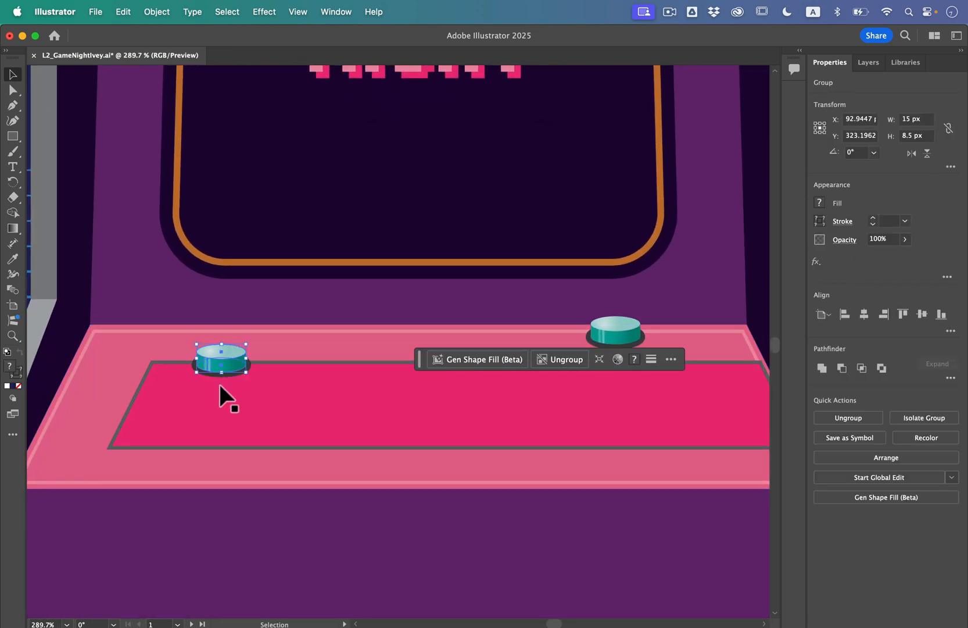
left_click(626, 325)
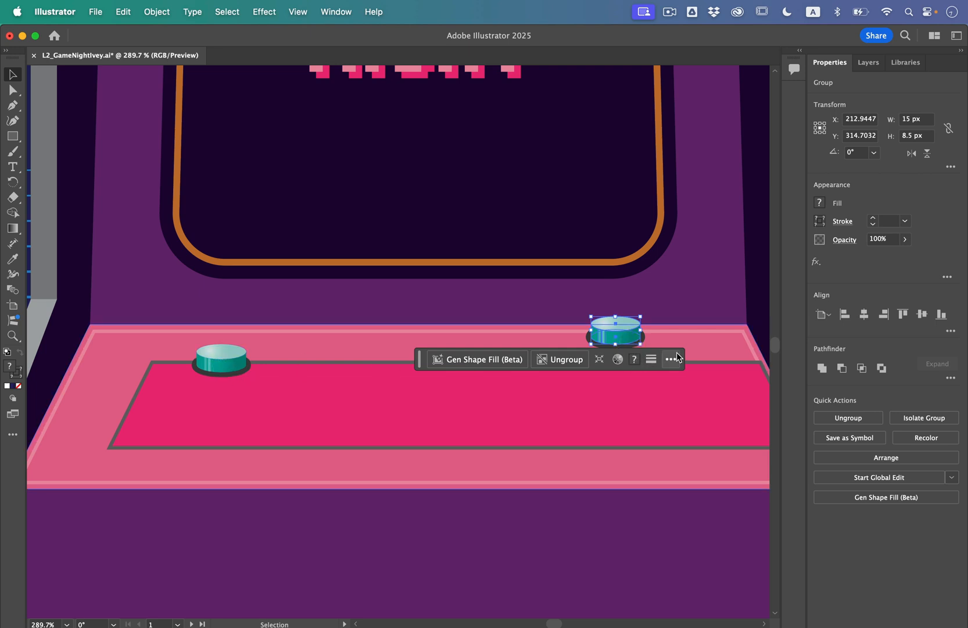
left_click(329, 411)
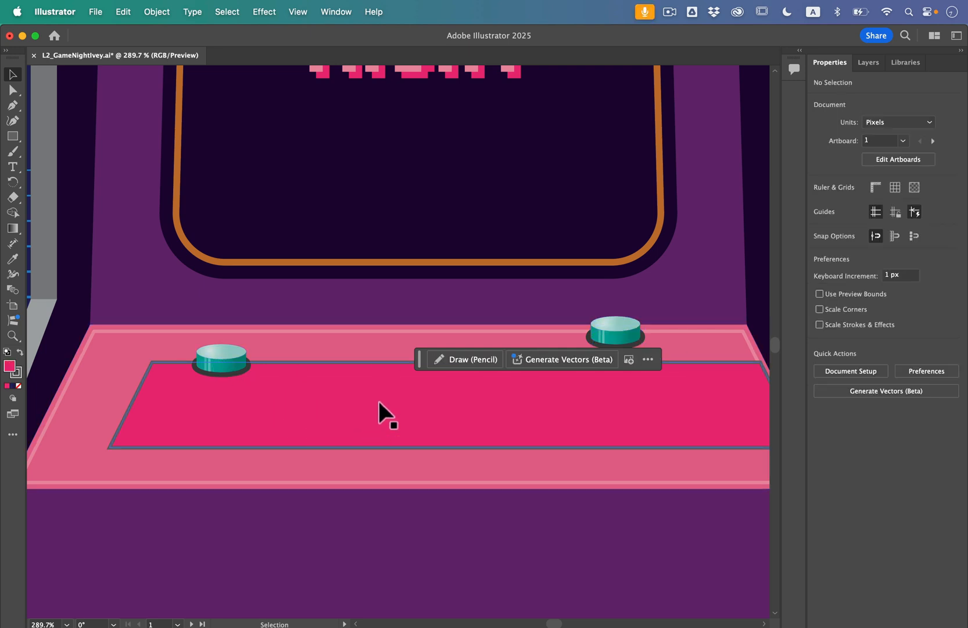
scroll(385, 400, "down", 2)
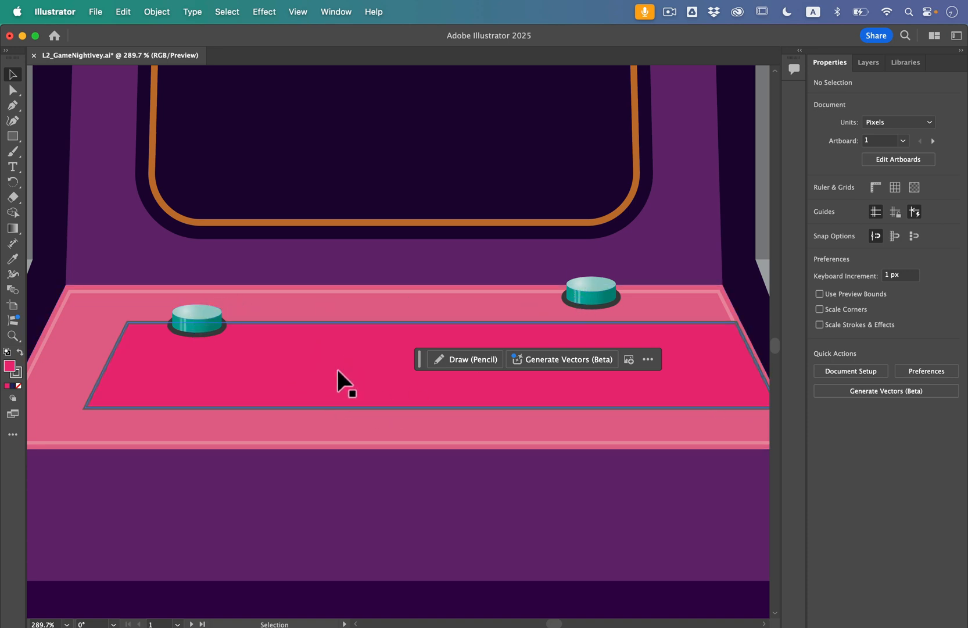
- Align both teal buttons' vertical centres to the bright pink control panel, using the panel as the key object
left_click(305, 360)
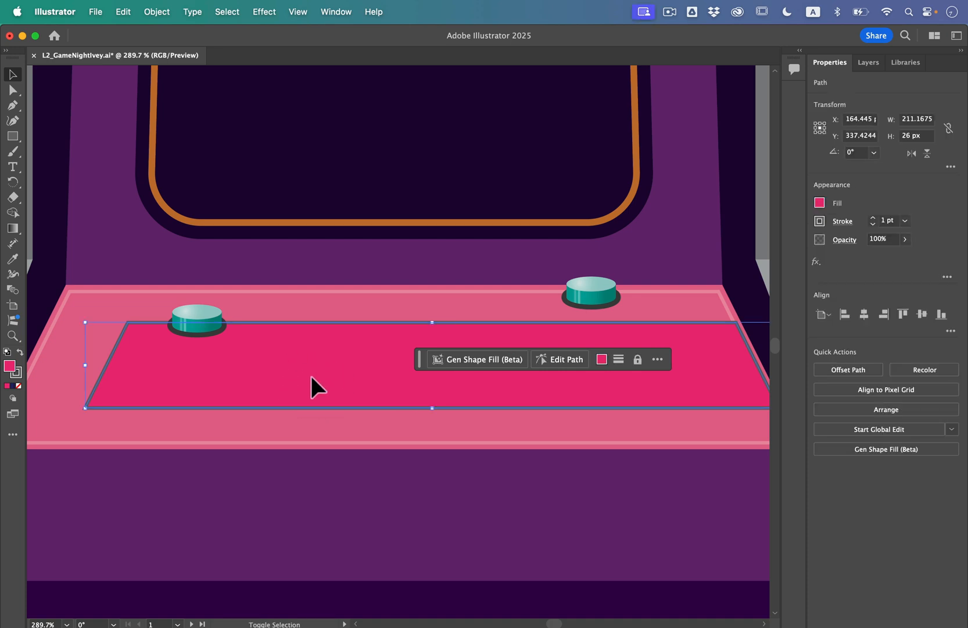
left_click(196, 309, "shift")
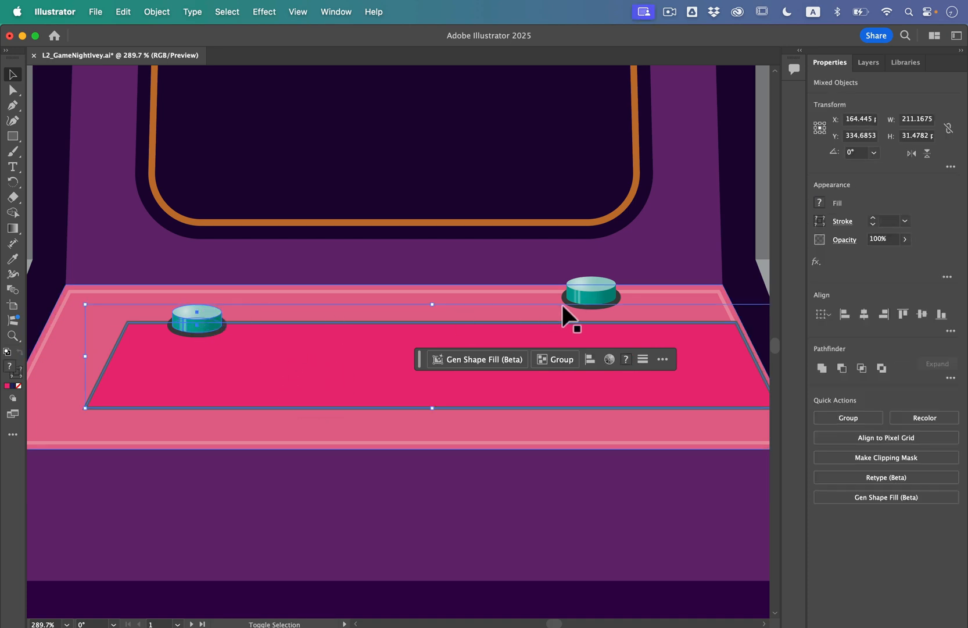
left_click(604, 285, "shift")
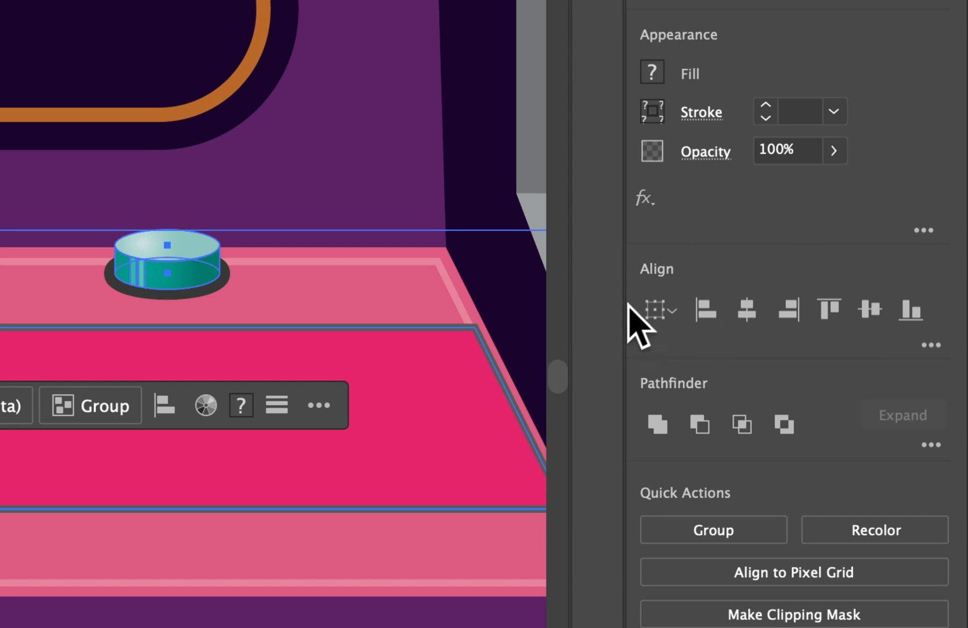
left_click(668, 310)
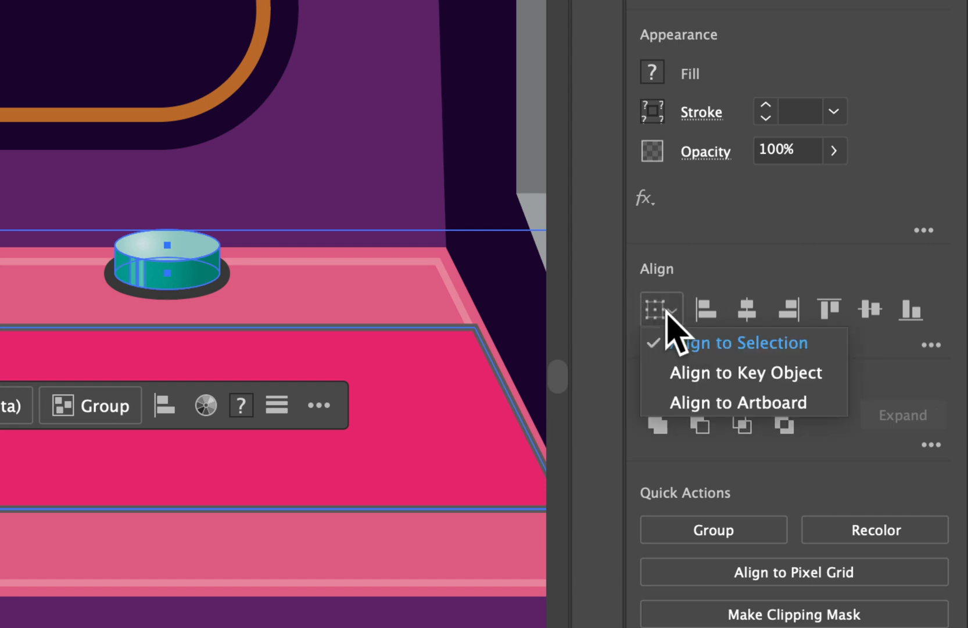
left_click(786, 373)
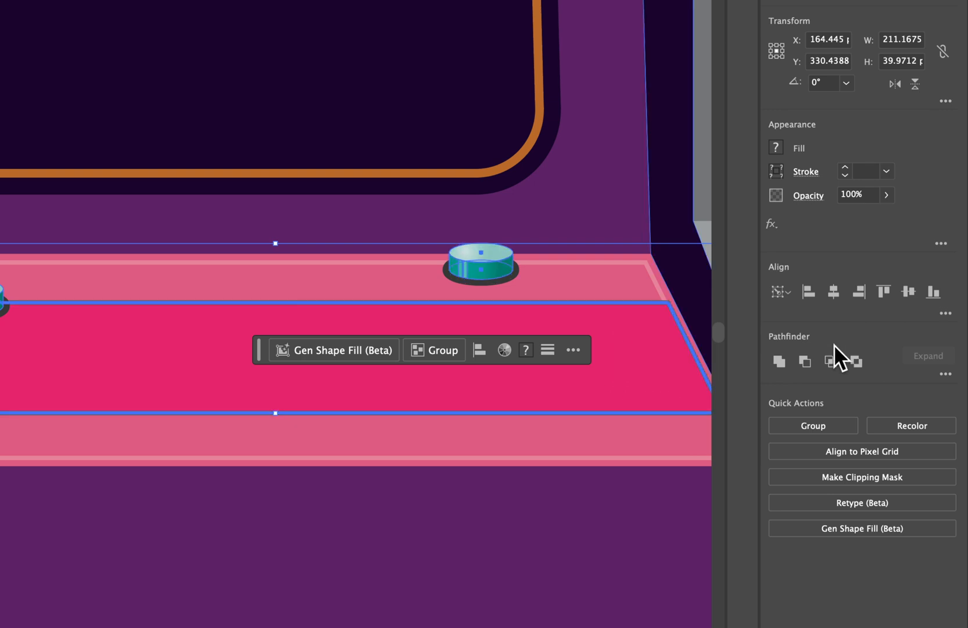
left_click(908, 295)
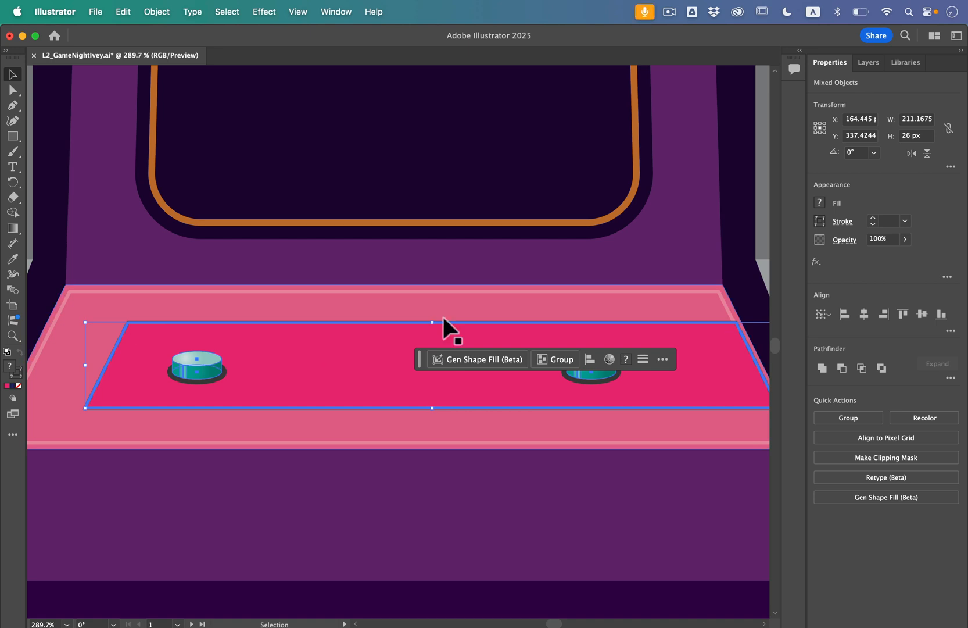
key("super+0")
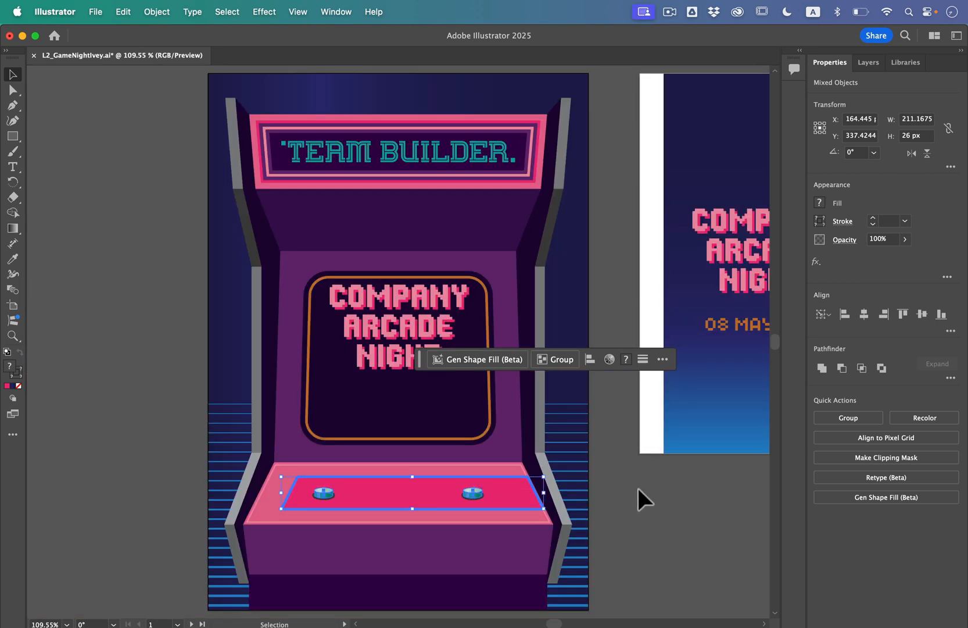
- Deselect the control panel artwork and switch to artboard 2
left_click(659, 224)
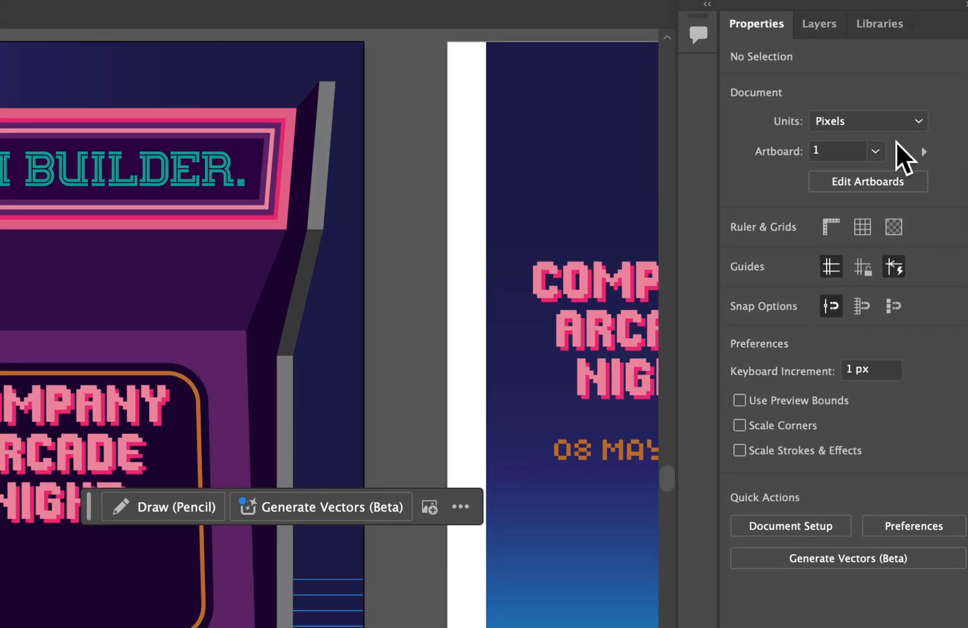
left_click(903, 141)
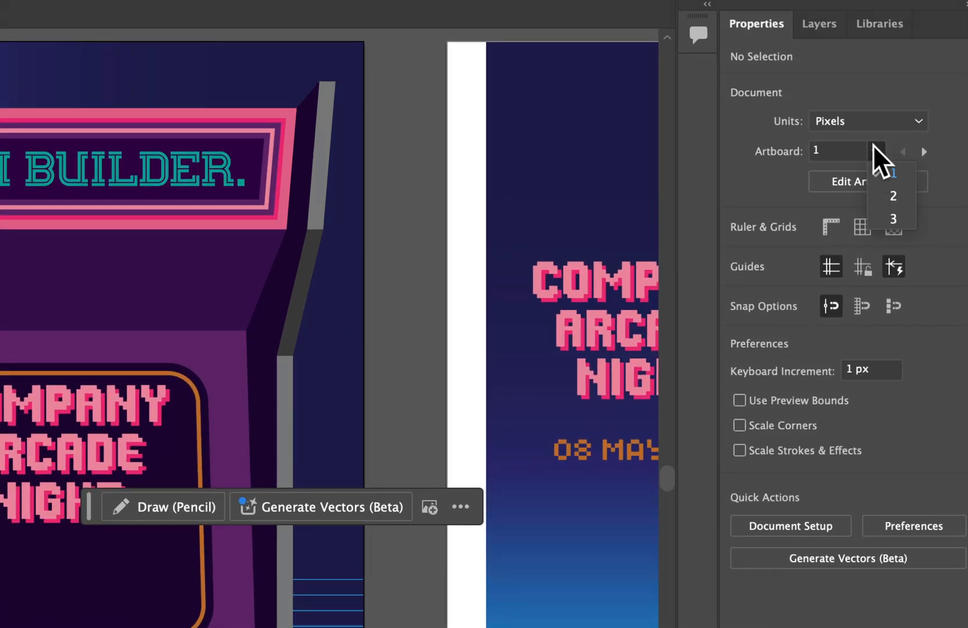
left_click(889, 198)
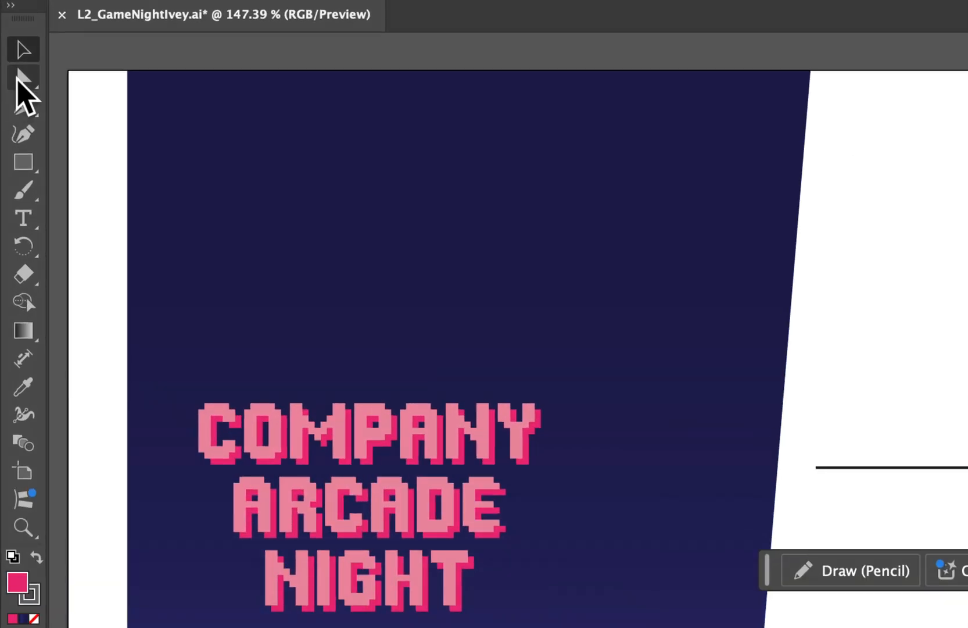
- Straighten the gradient background's slanted edge by right-aligning its upper-right anchor point to the lower-right one as key anchor, and deselect
left_click(19, 82)
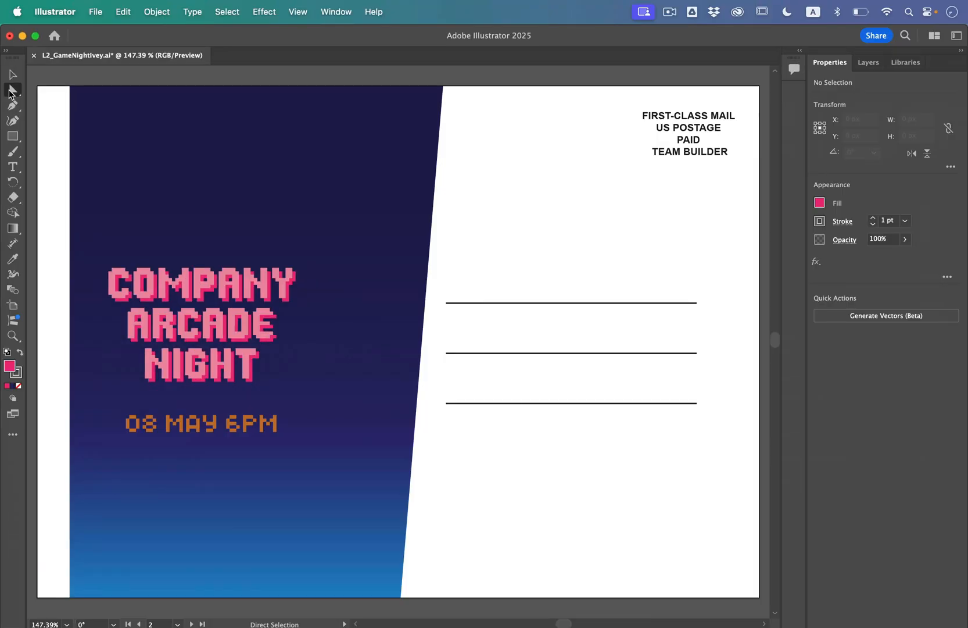
left_click(644, 207)
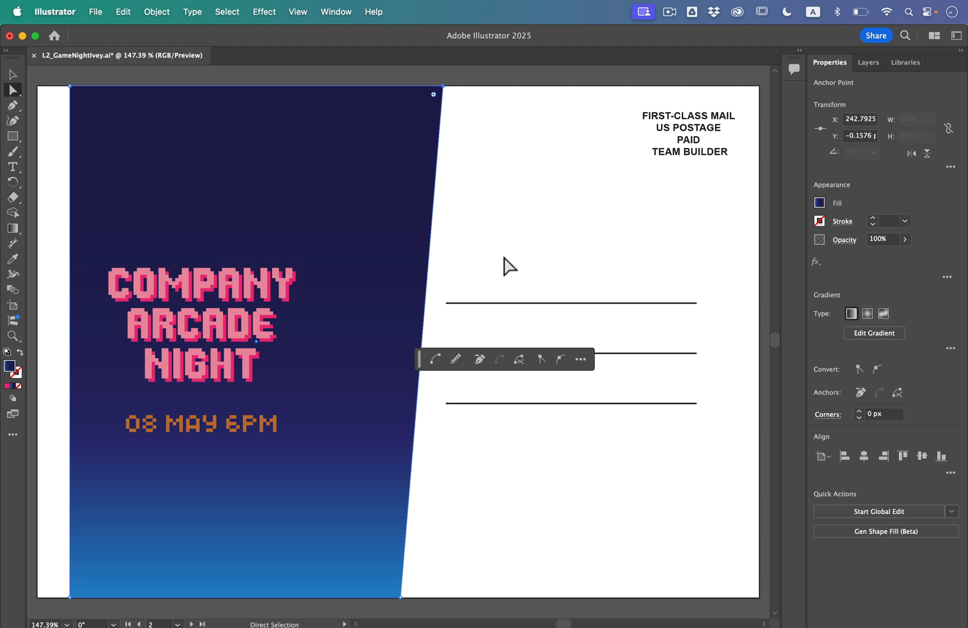
mouse_move(398, 626)
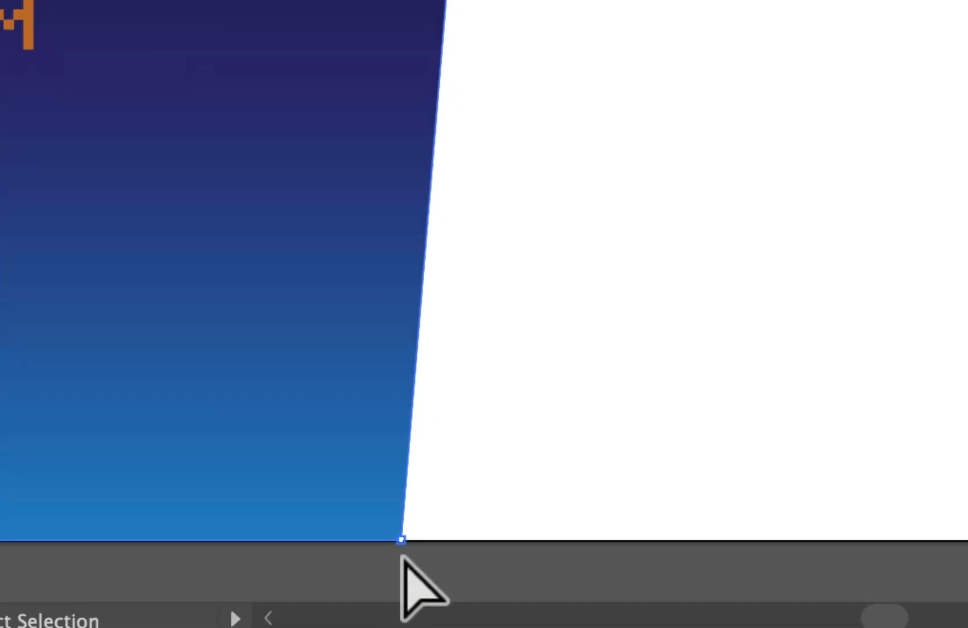
left_click(400, 539)
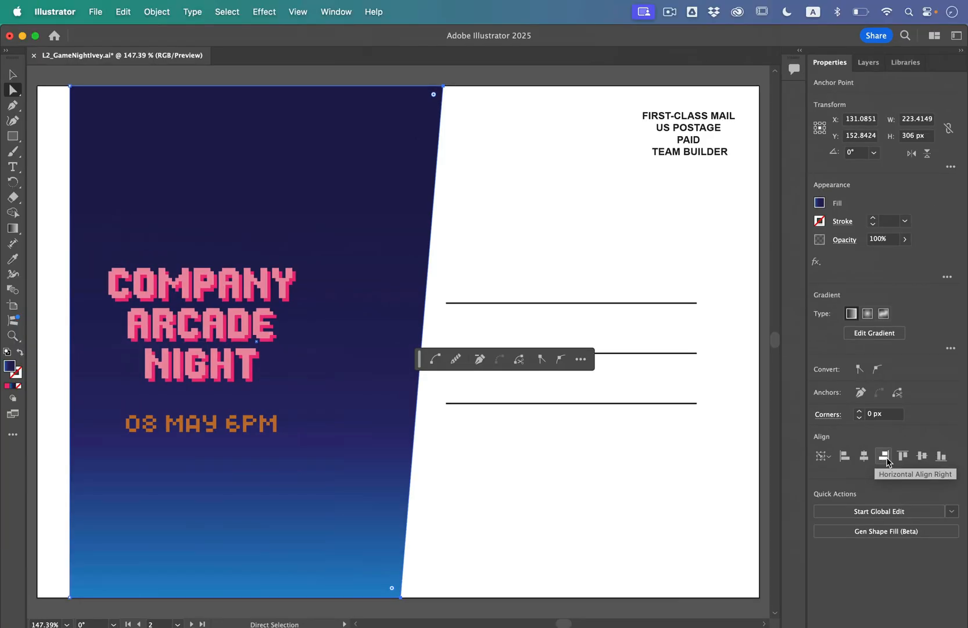
left_click(884, 457)
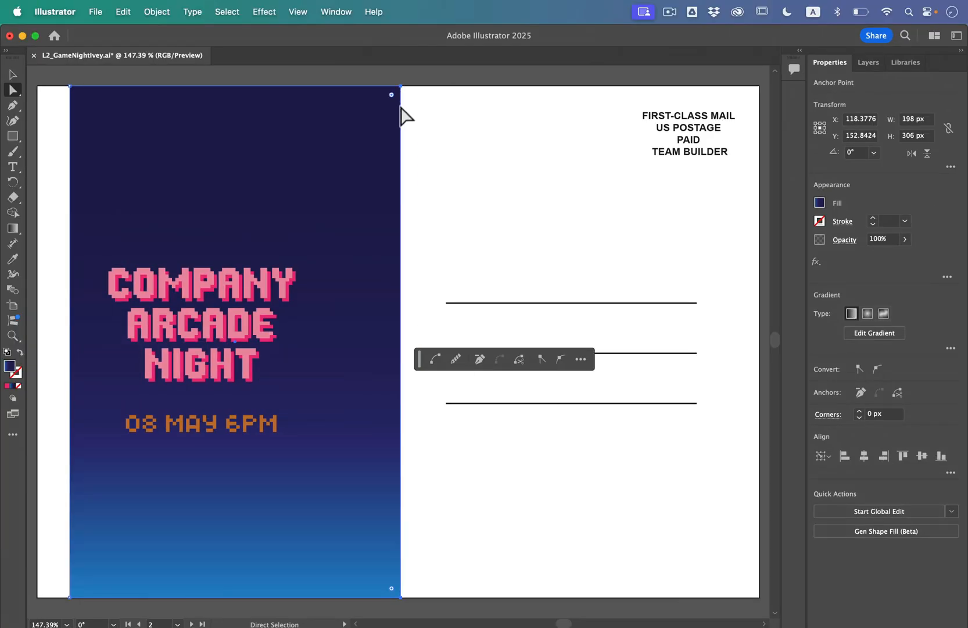
left_click(507, 512)
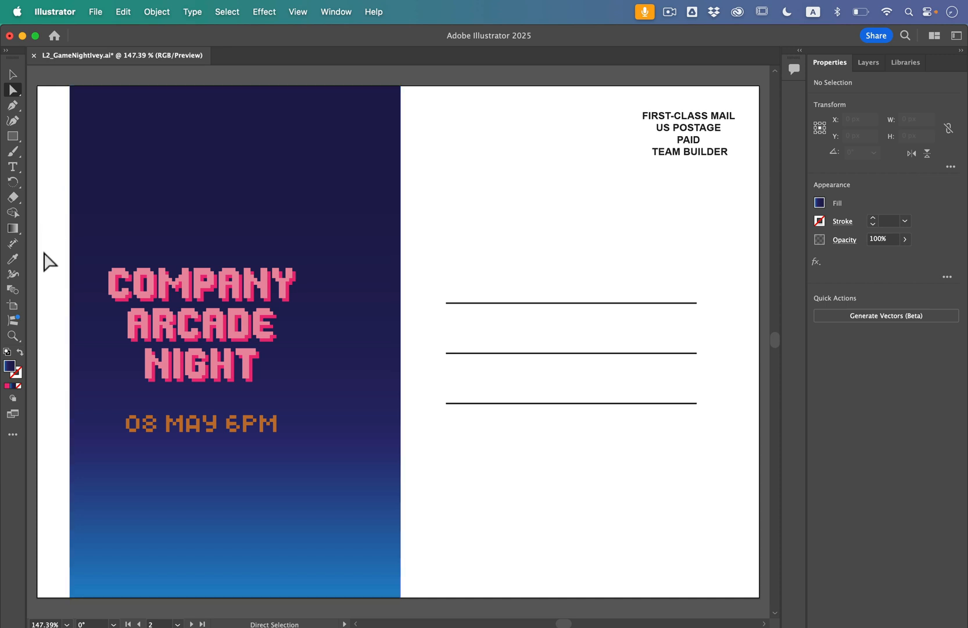
- Align the gradient background shape to the artboard's left edge and deselect it
left_click(225, 186)
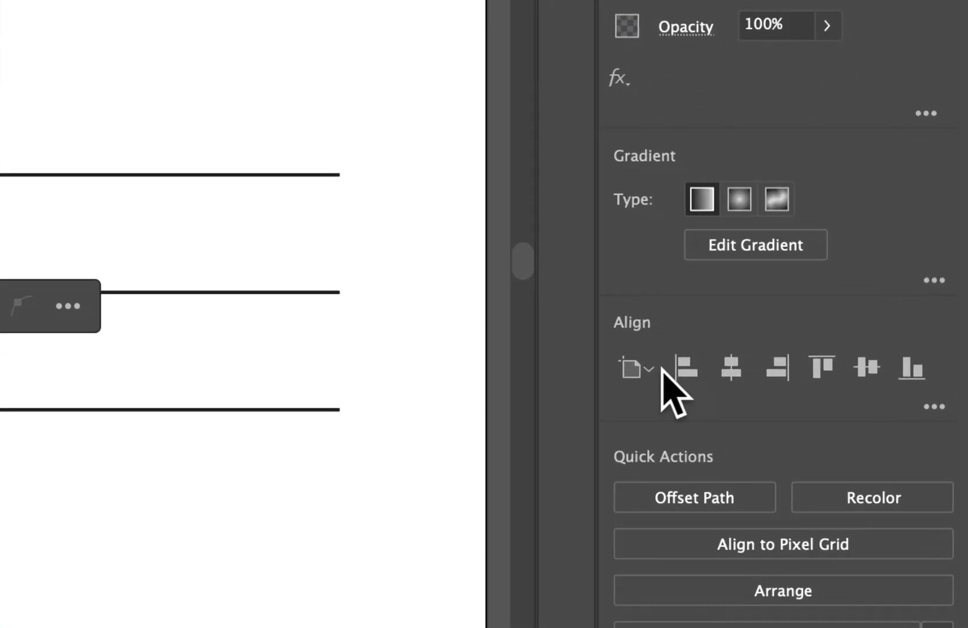
left_click(635, 368)
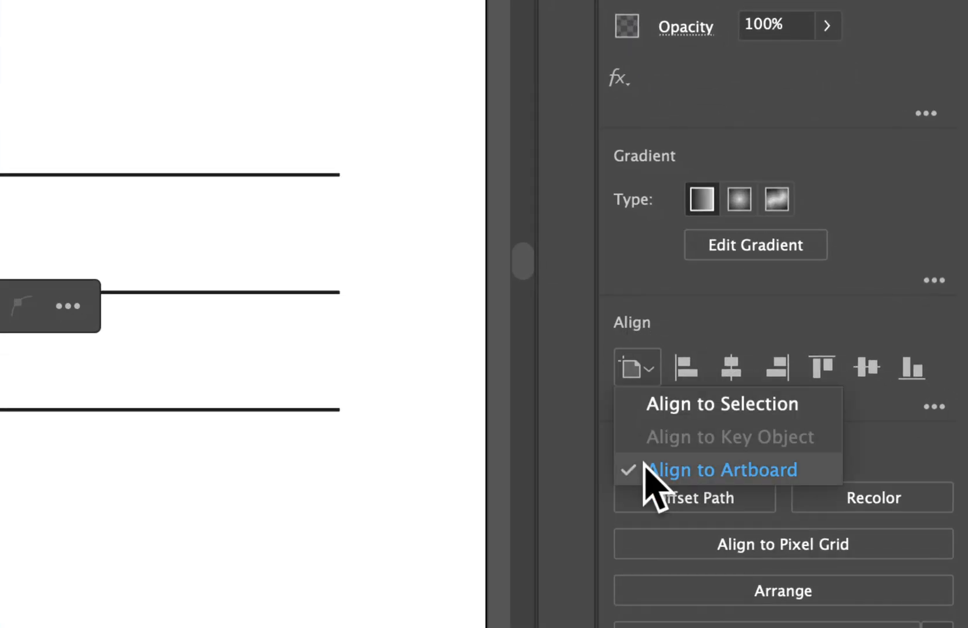
left_click(708, 470)
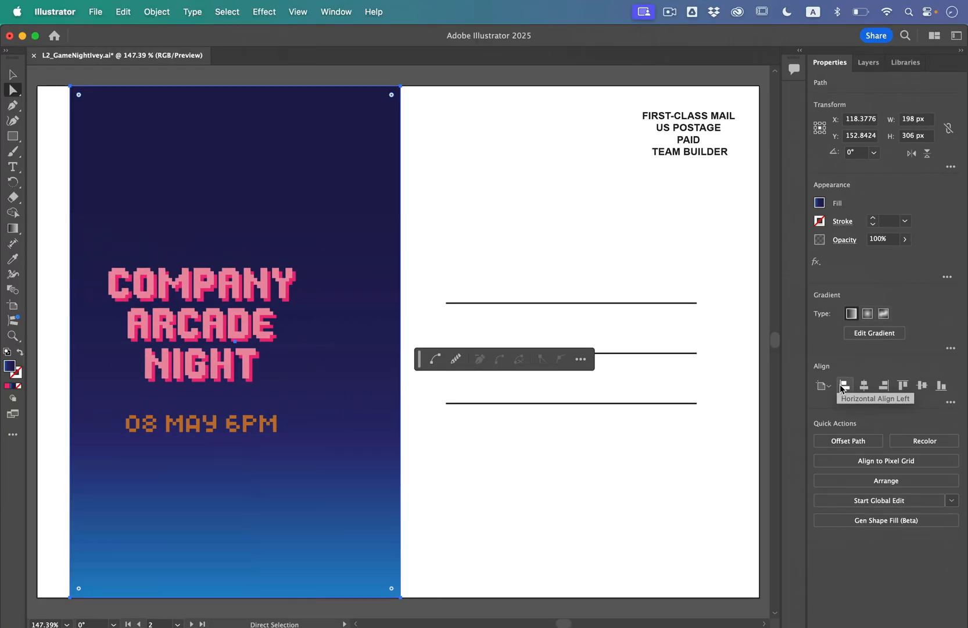
left_click(843, 388)
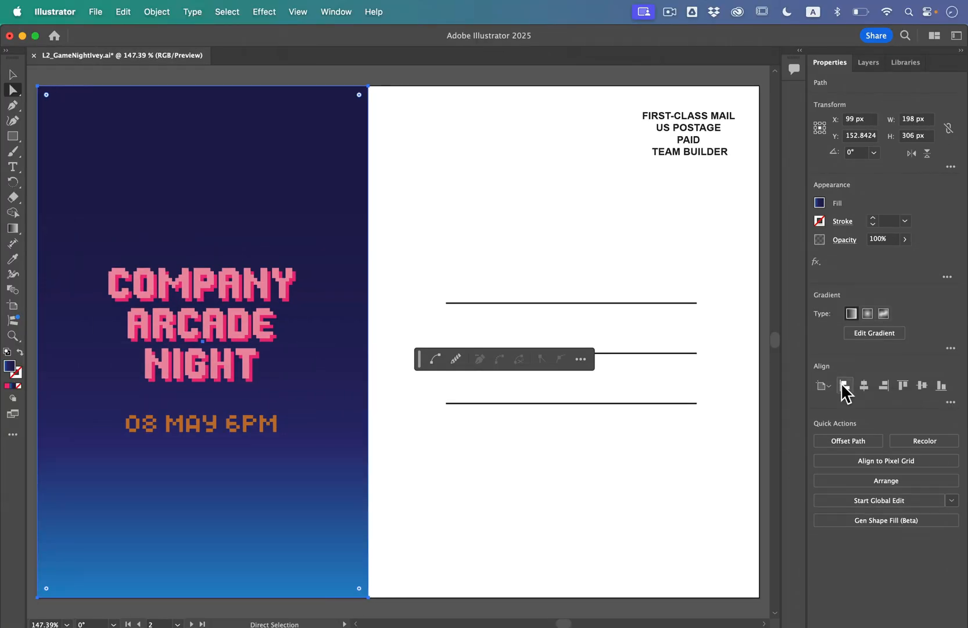
left_click(565, 495)
- Switch to artboard 3 and group all the parts of the joystick
left_click(159, 624)
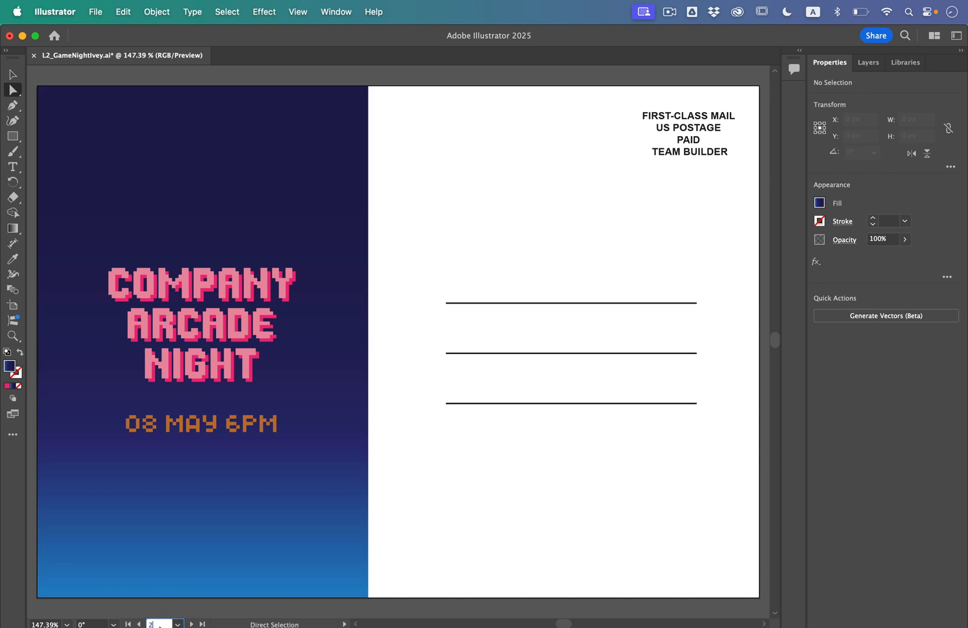
left_click(177, 624)
left_click(200, 612)
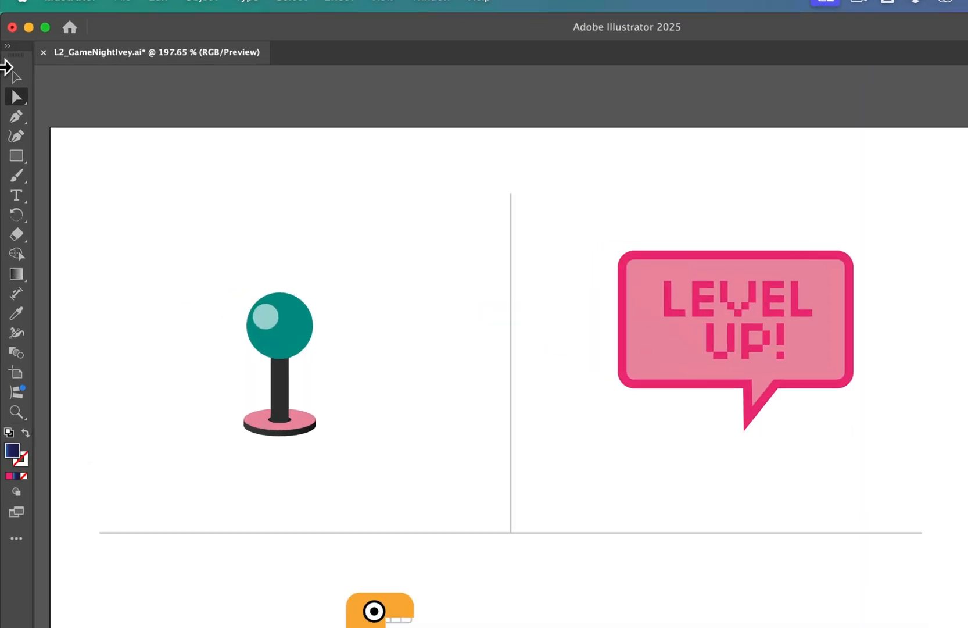
left_click(11, 74)
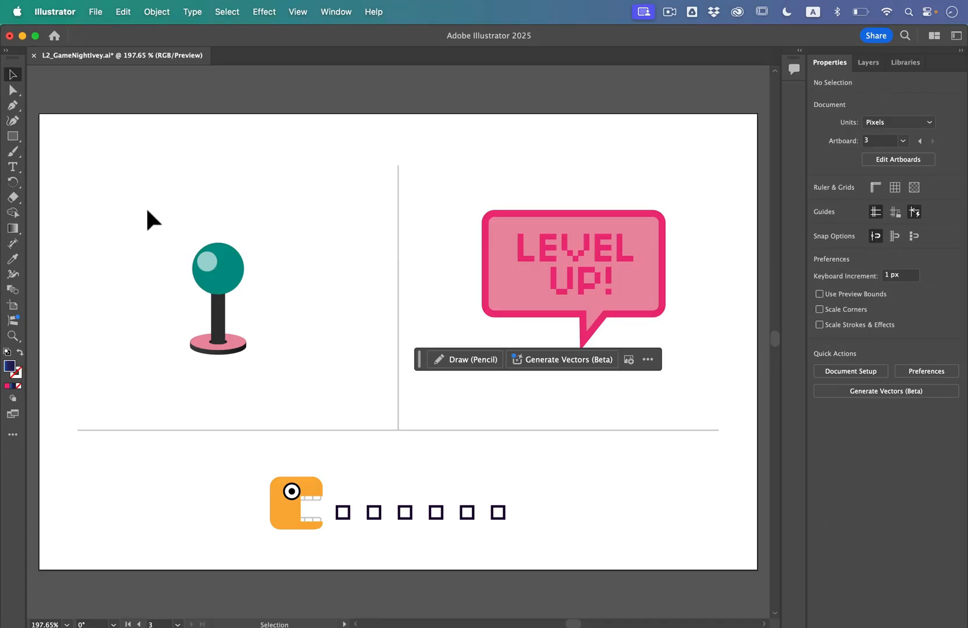
left_click_drag(146, 207, 268, 381)
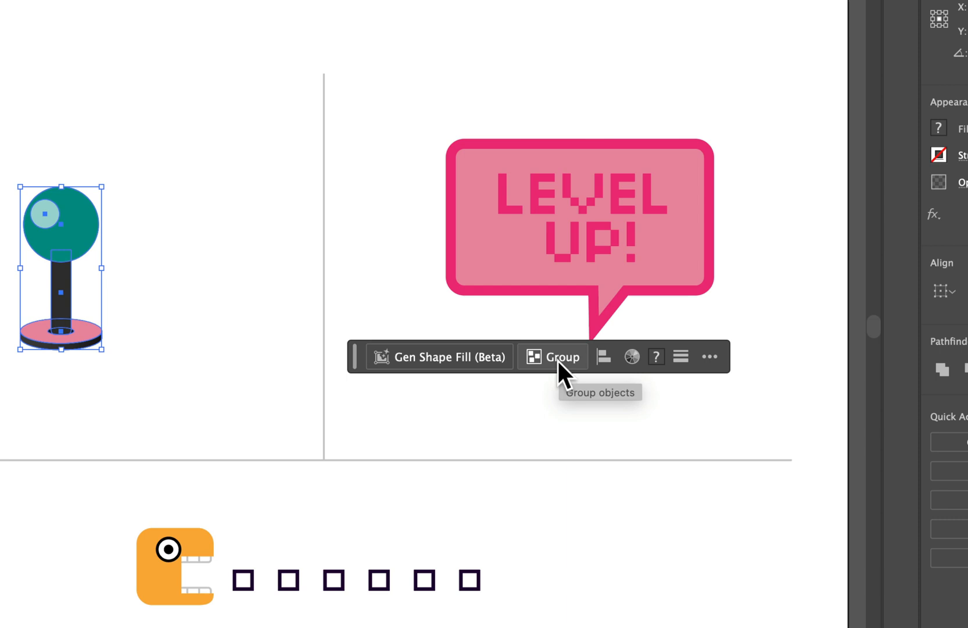
left_click(558, 361)
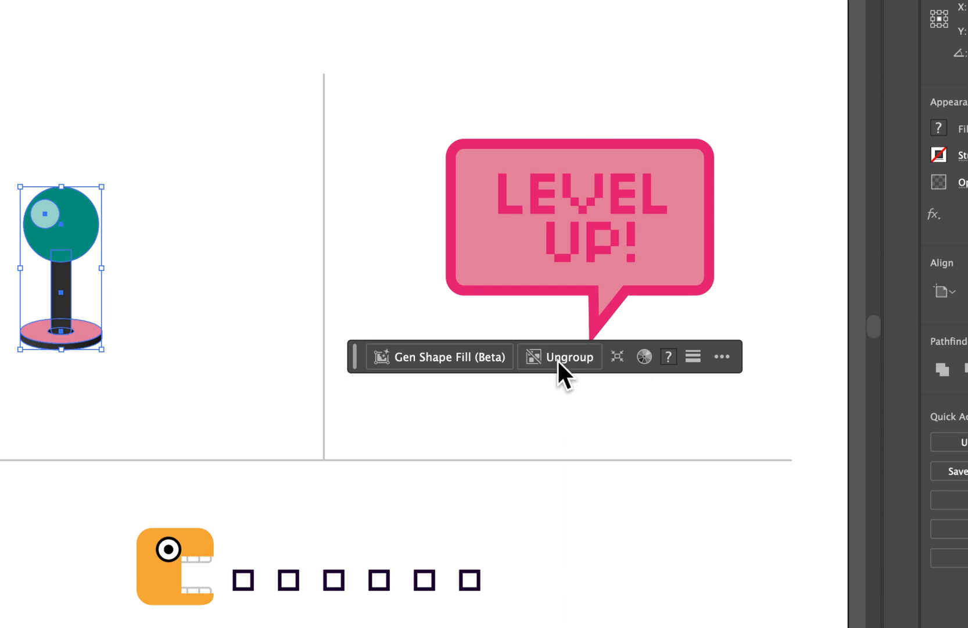
left_click(558, 400)
- Group the pink speech bubble with its LEVEL UP! text and deselect it
left_click_drag(353, 356, 106, 419)
left_click_drag(394, 100, 743, 389)
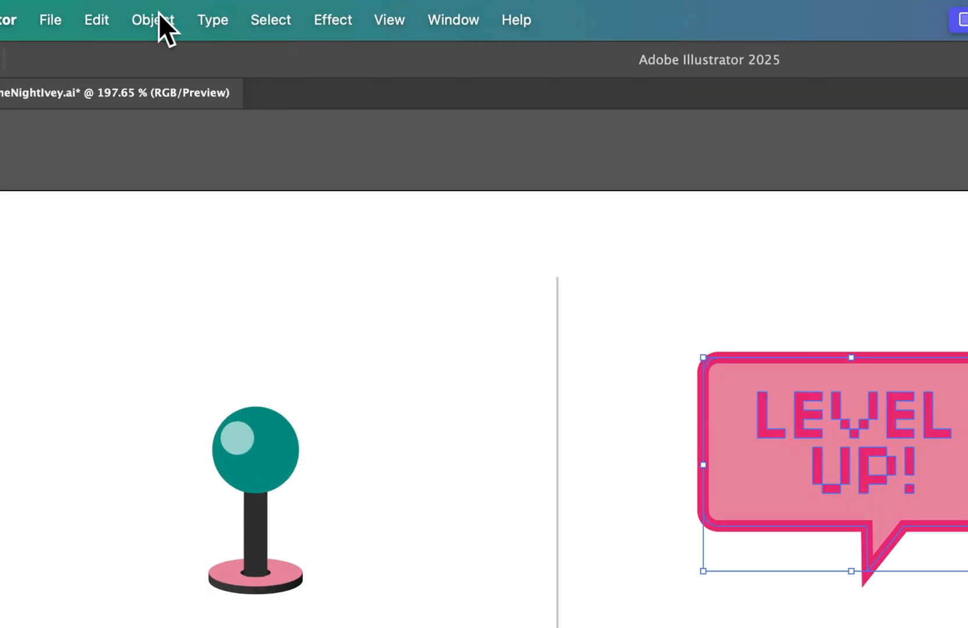
left_click(160, 8)
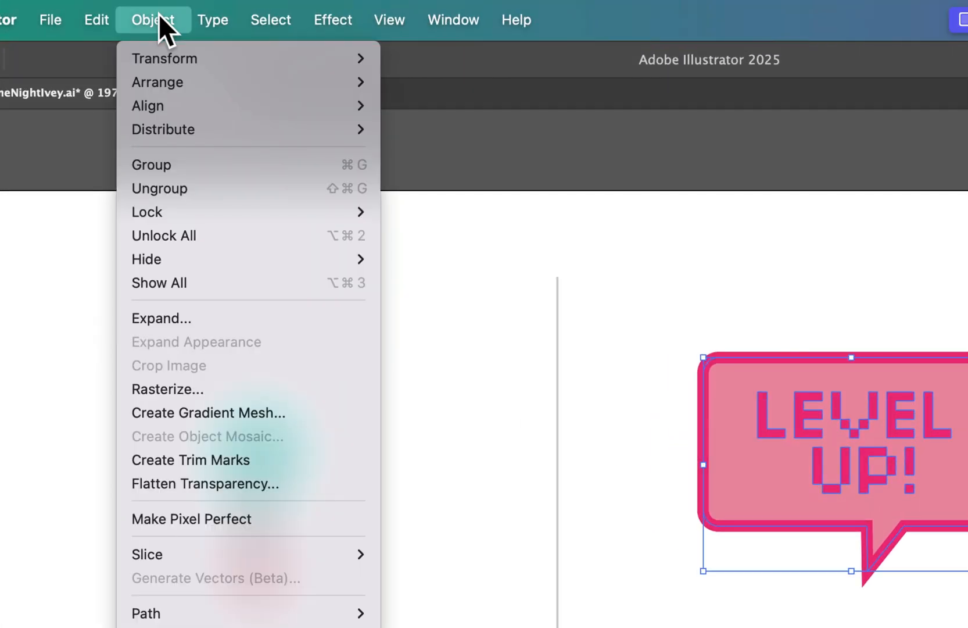
left_click(160, 165)
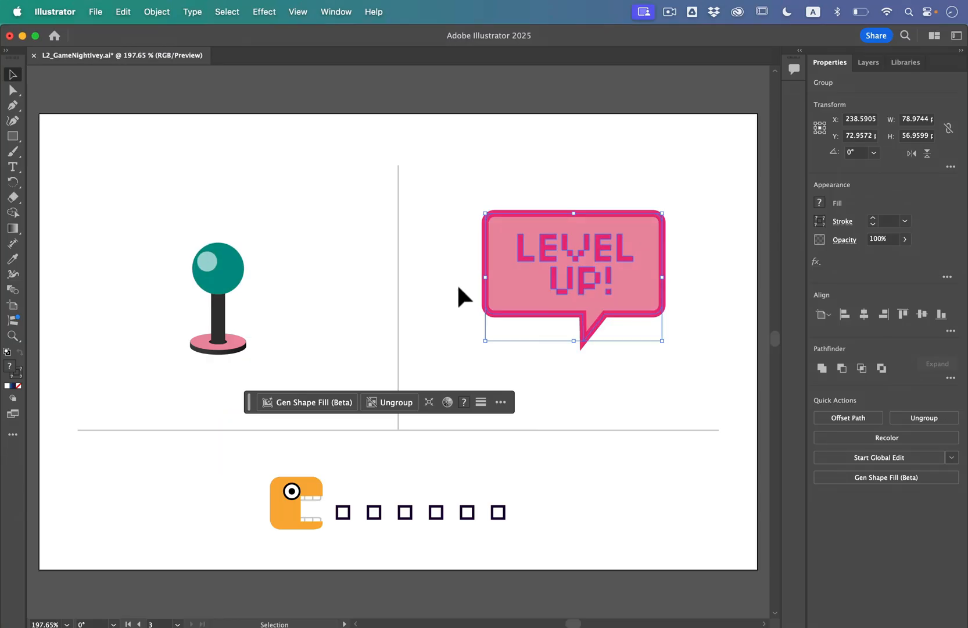
left_click(450, 280)
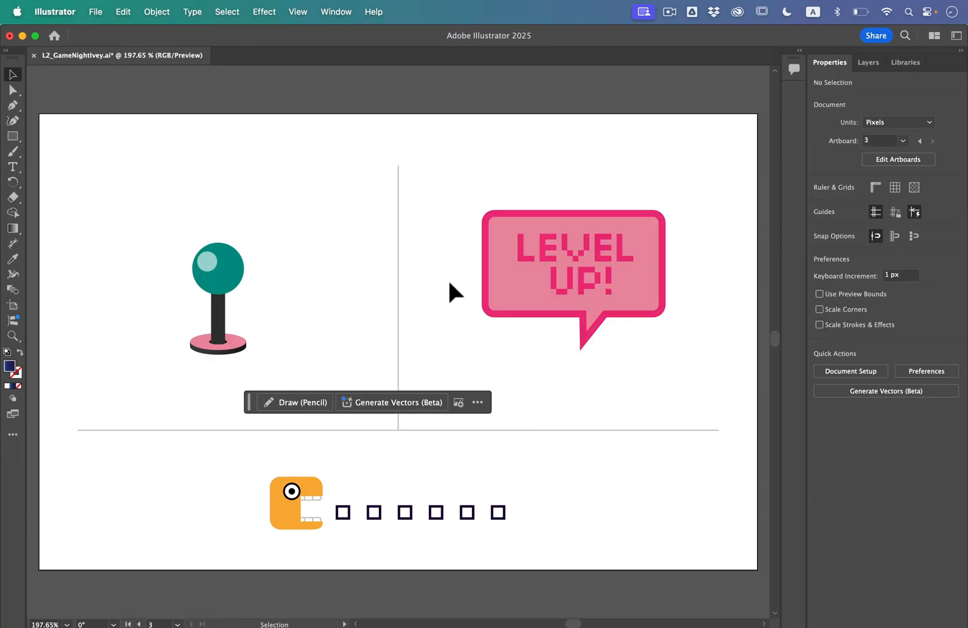
- Move the joystick group slightly up and right, and the LEVEL UP! bubble group slightly down and left
mouse_move(218, 263)
left_mouse_down()
mouse_move(291, 256)
mouse_move(202, 279)
mouse_move(231, 256)
mouse_move(235, 232)
mouse_move(225, 253)
left_mouse_up()
mouse_move(521, 251)
left_mouse_down()
mouse_move(560, 259)
mouse_move(509, 269)
left_mouse_up()
left_click(451, 334)
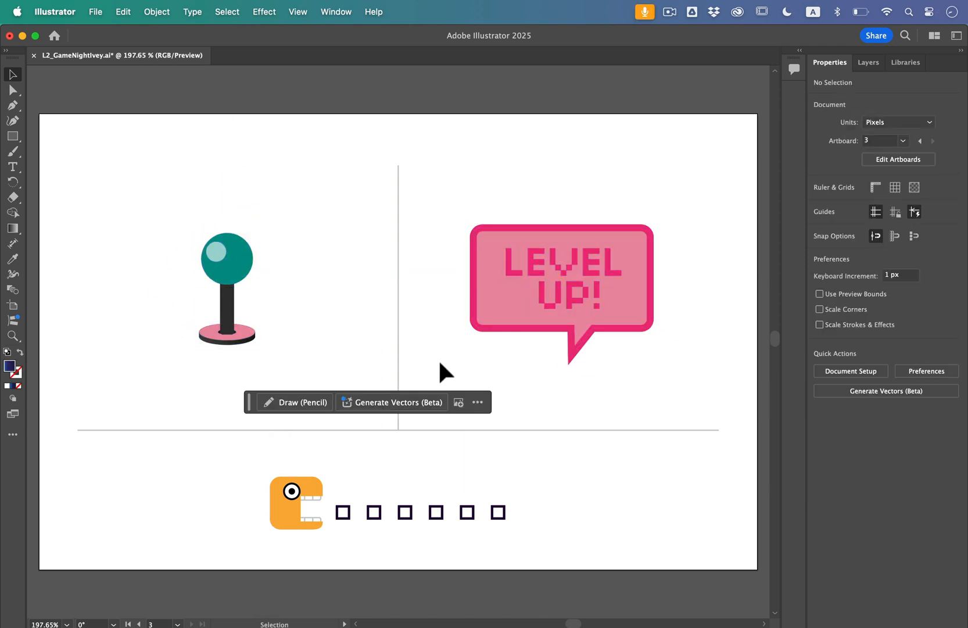
- Enter isolation mode on the joystick group, try moving its dark shaft up and right, and undo that move
left_click(223, 259)
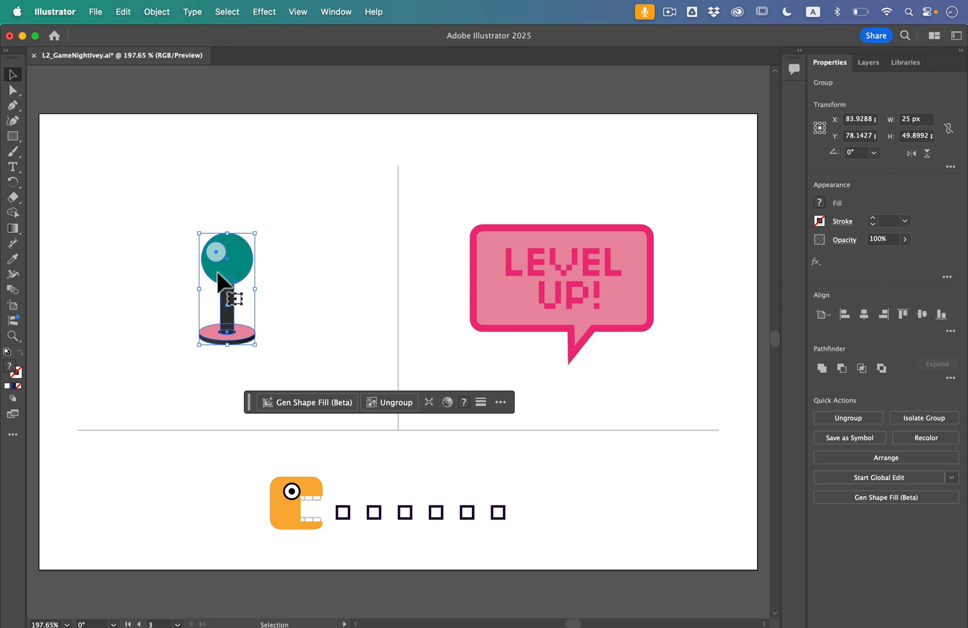
mouse_move(217, 272)
left_mouse_down()
mouse_move(228, 264)
mouse_move(217, 273)
left_mouse_up()
scroll(116, 267, "up", 5)
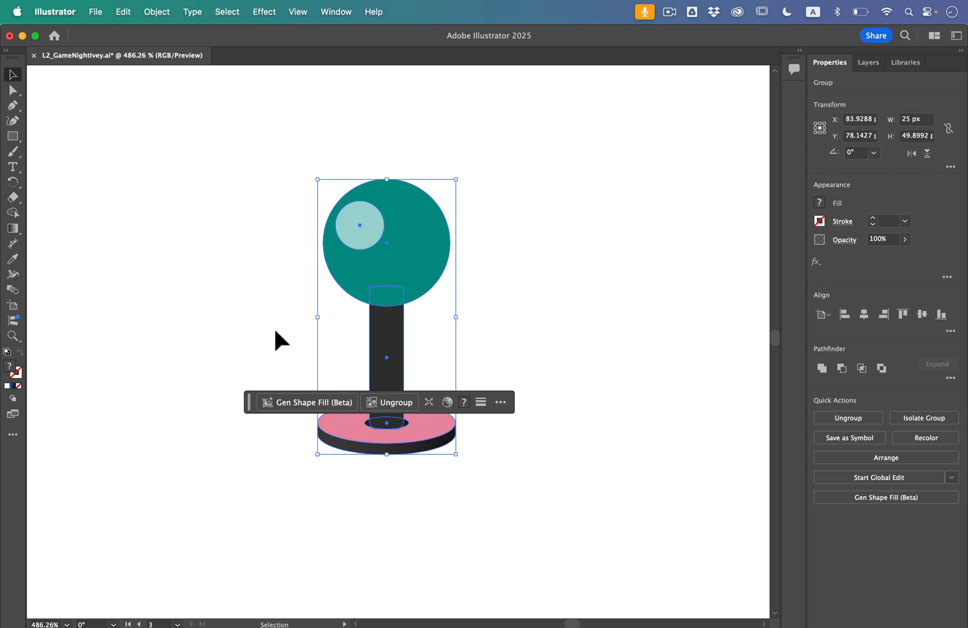
double_click(389, 331)
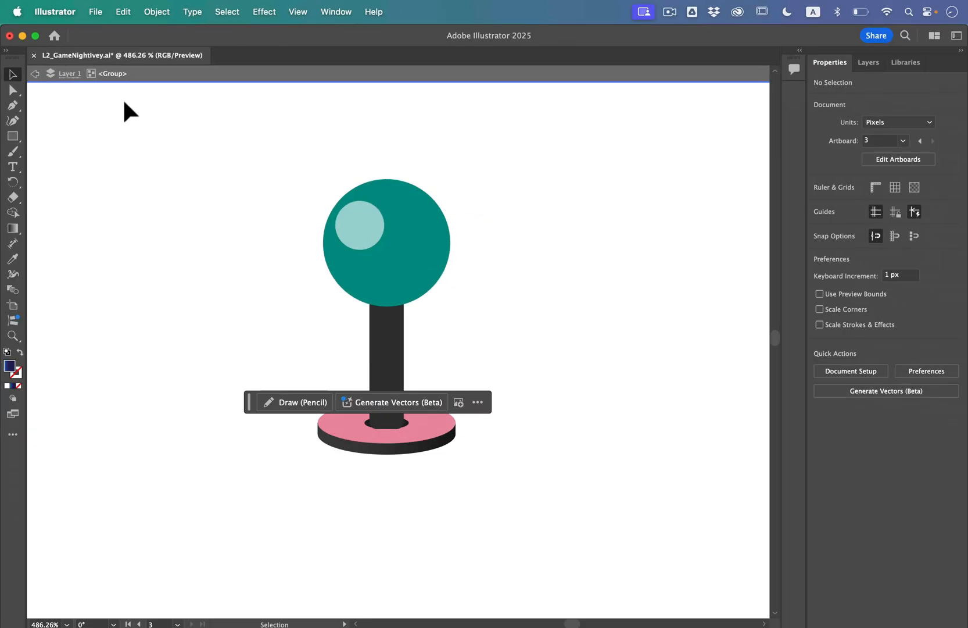
left_click_drag(403, 379, 486, 331)
key("super+z")
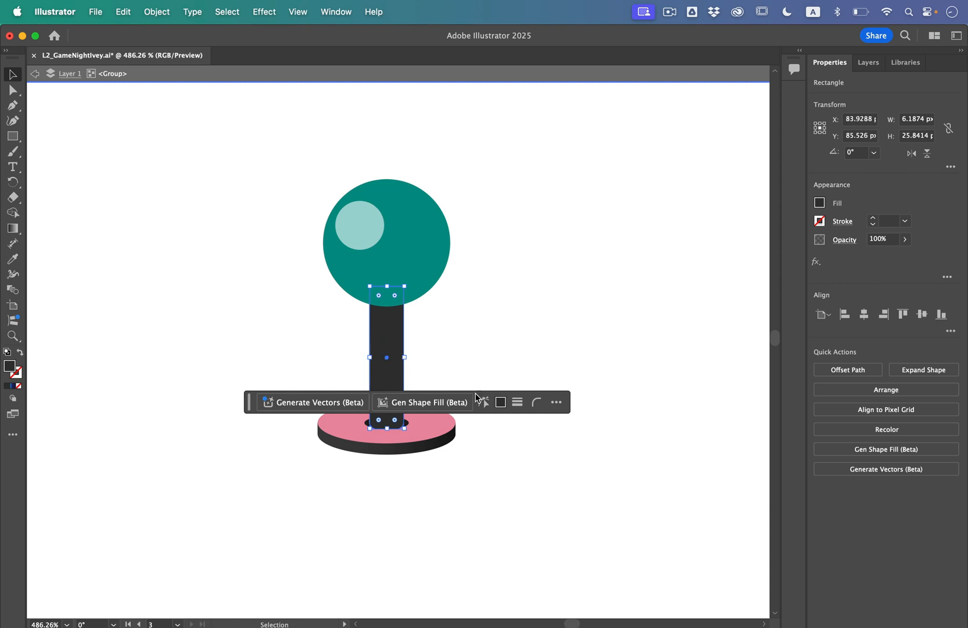
- Fill the joystick's shaft with the gray swatch R=128 G=128 B=128 and exit isolation mode
left_click(501, 403)
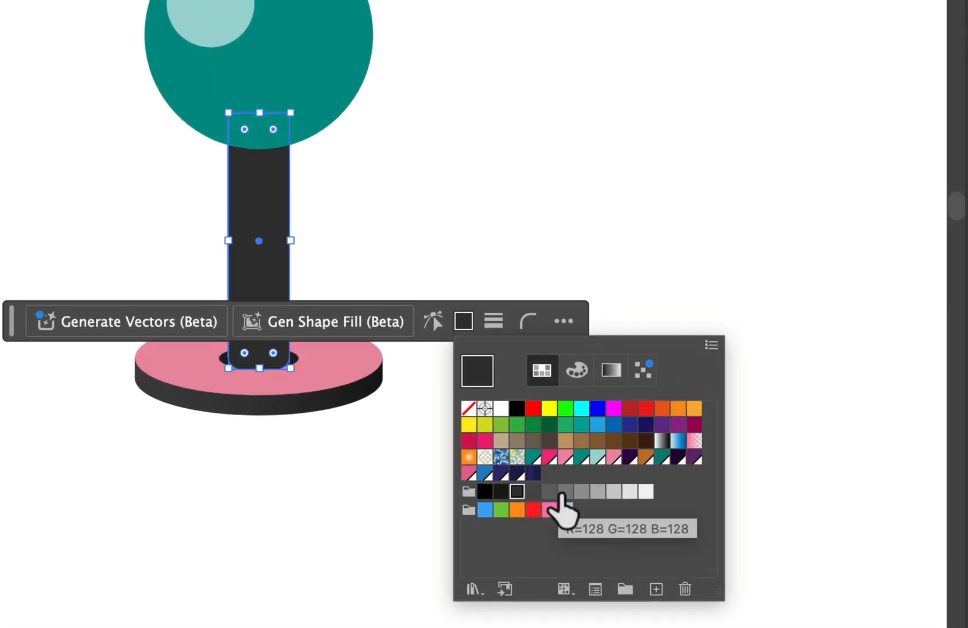
left_click(564, 493)
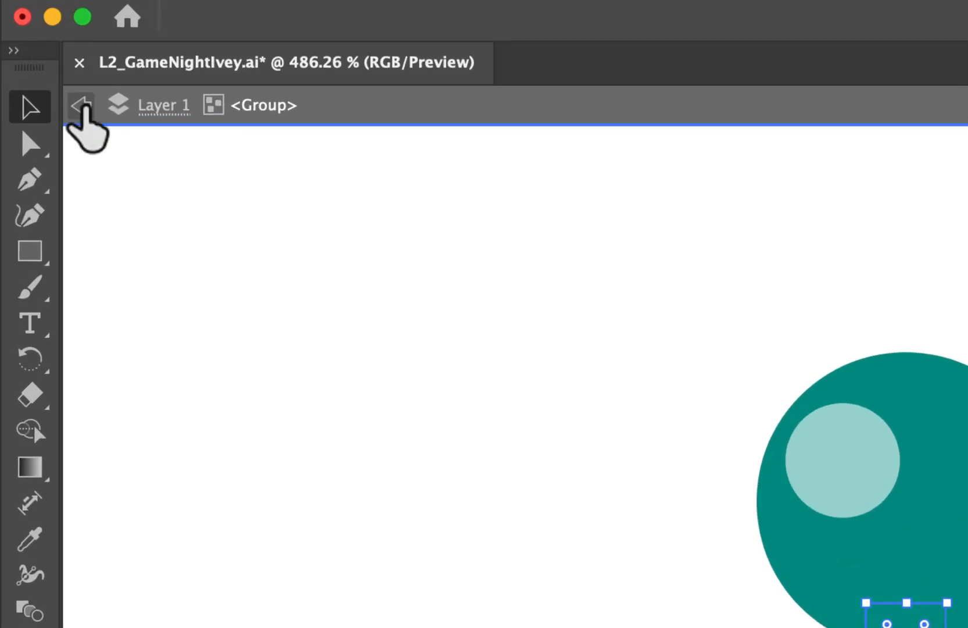
left_click(34, 74)
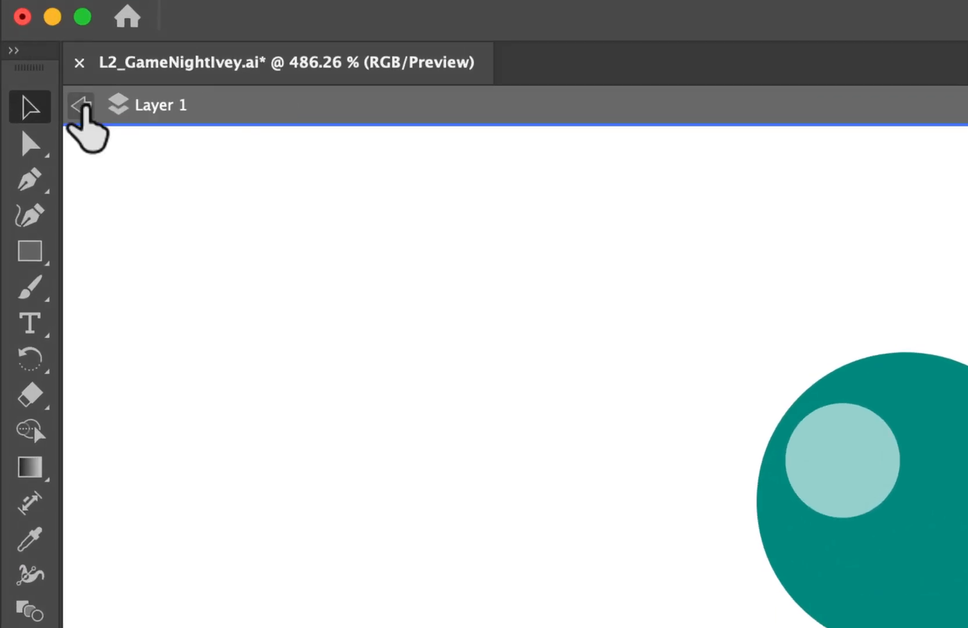
left_click(82, 105)
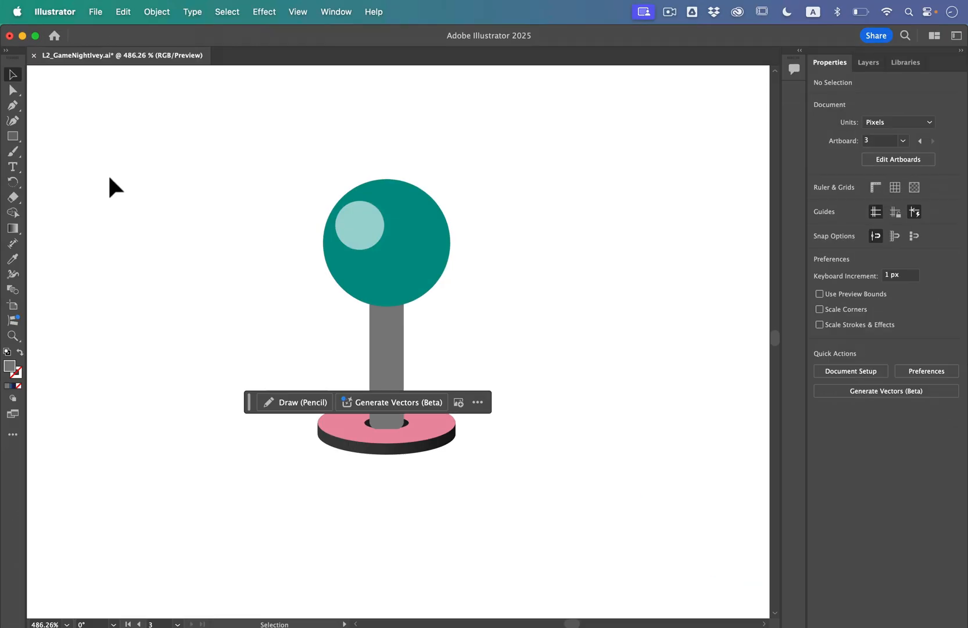
- Move the joystick group from the third artboard onto the middle of the arcade cabinet's control panel and deselect it
scroll(108, 173, "down", 5)
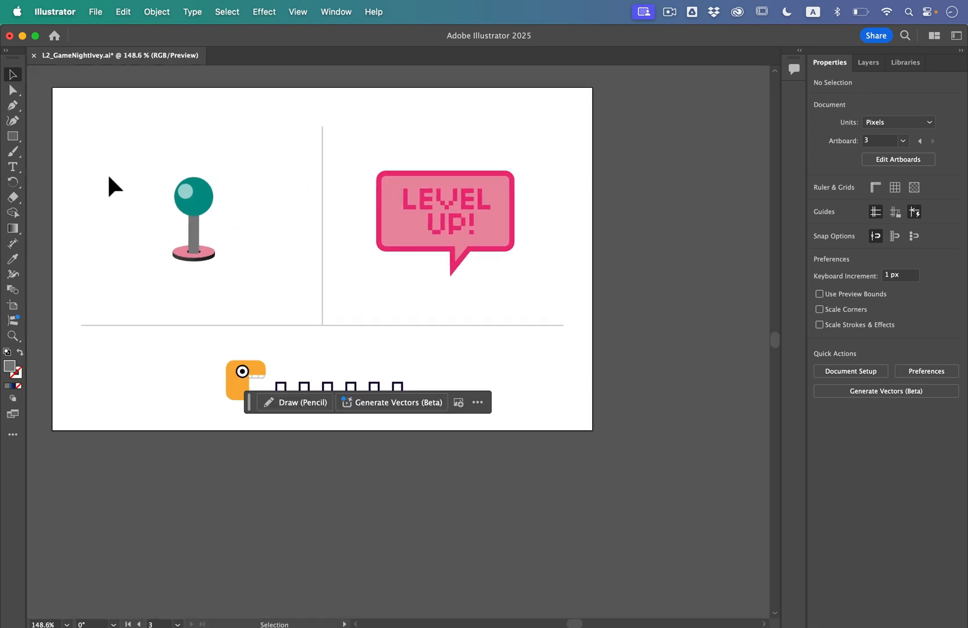
scroll(108, 174, "down", 4)
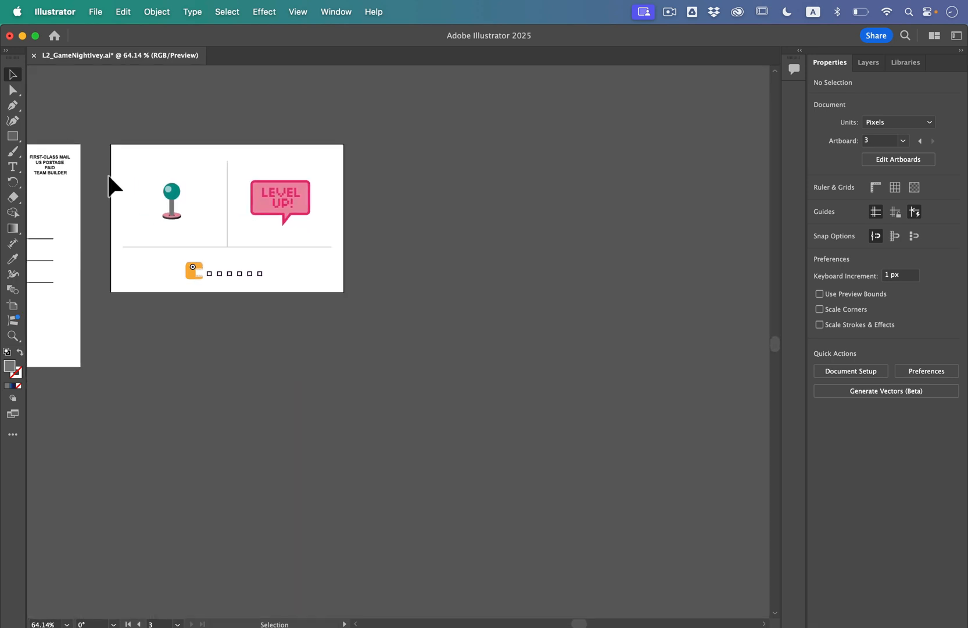
scroll(108, 174, "left", 10)
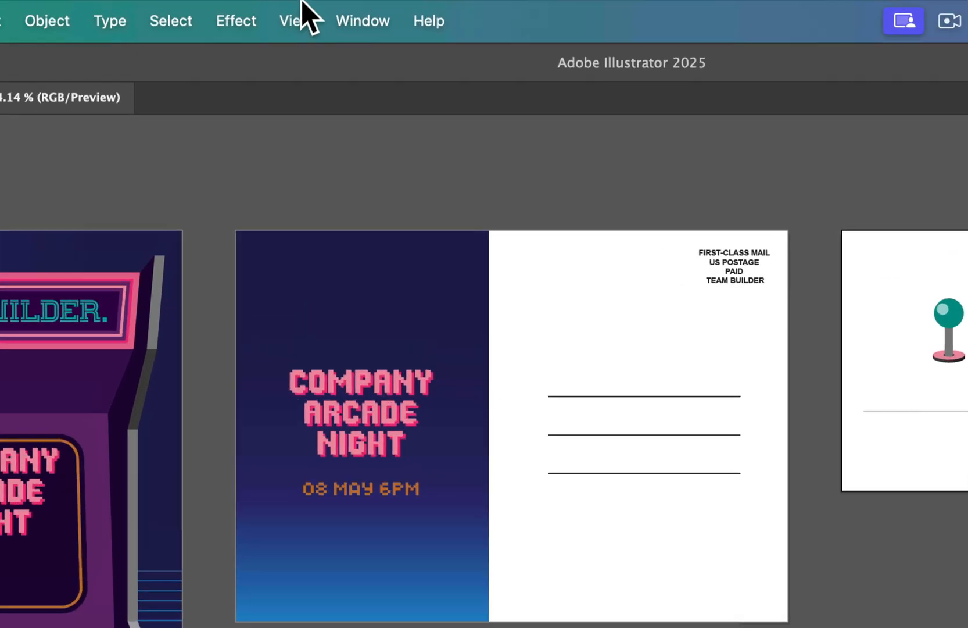
left_click(300, 13)
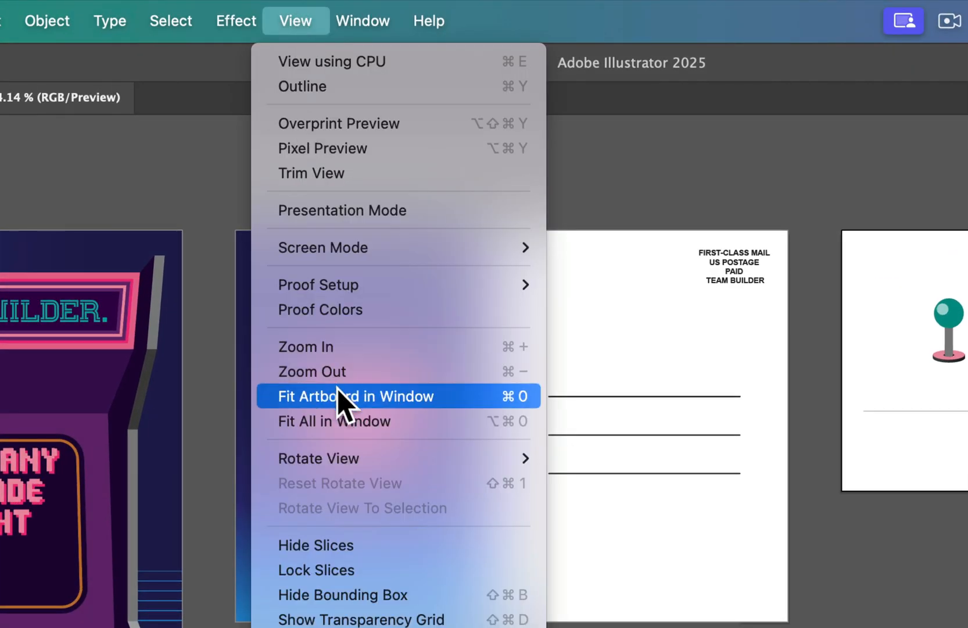
left_click(414, 421)
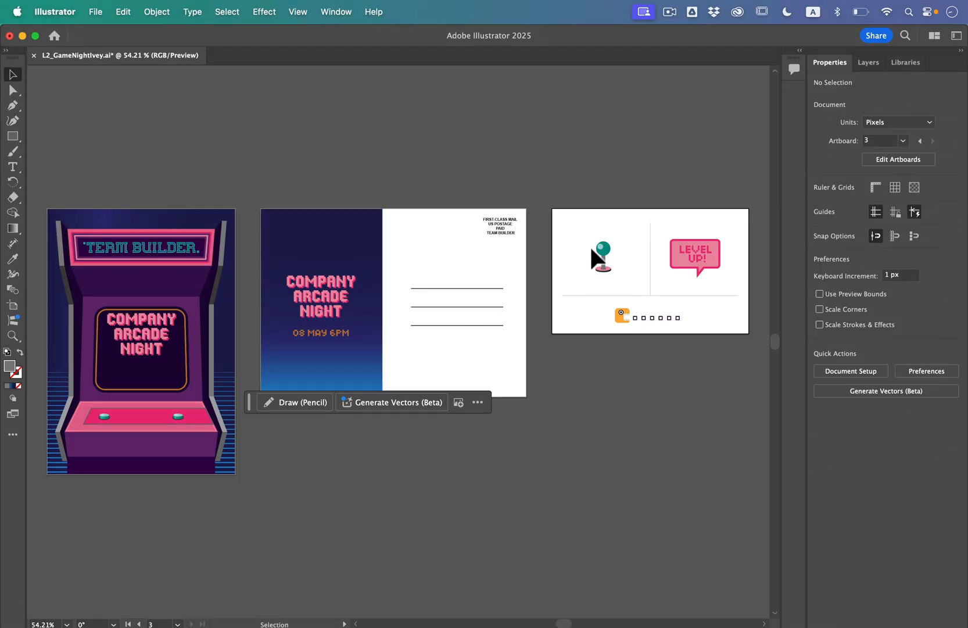
left_click_drag(601, 251, 139, 390)
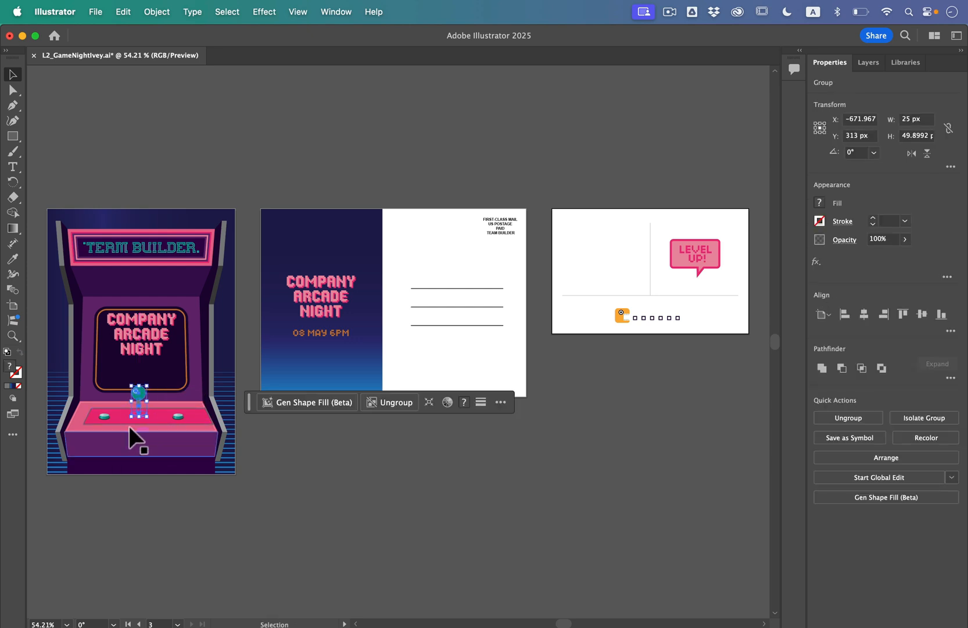
left_click(138, 502)
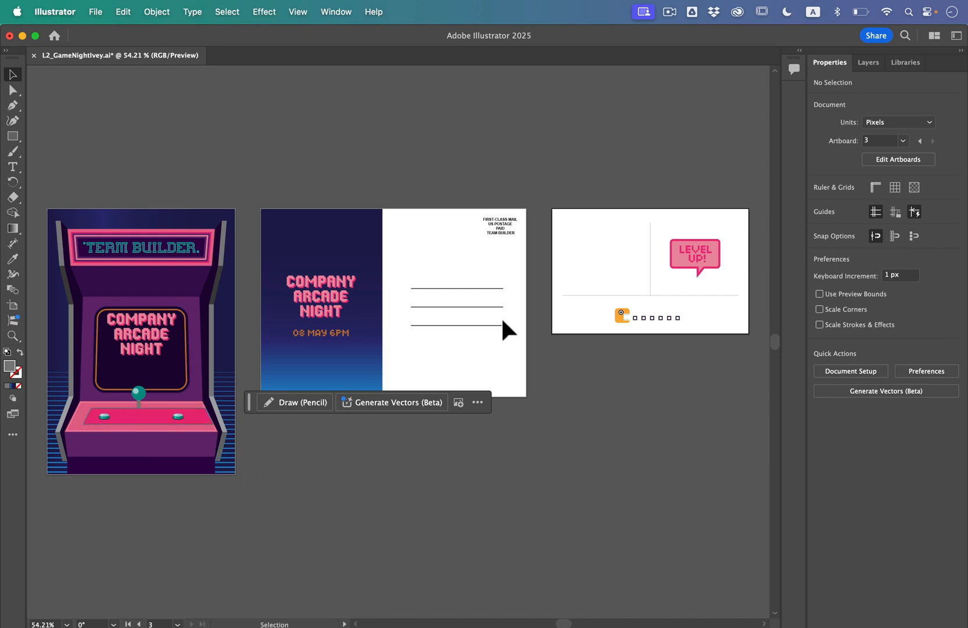
- Group the orange monster head with the row of small squares and move the new group slightly up and right
scroll(681, 317, "up", 8)
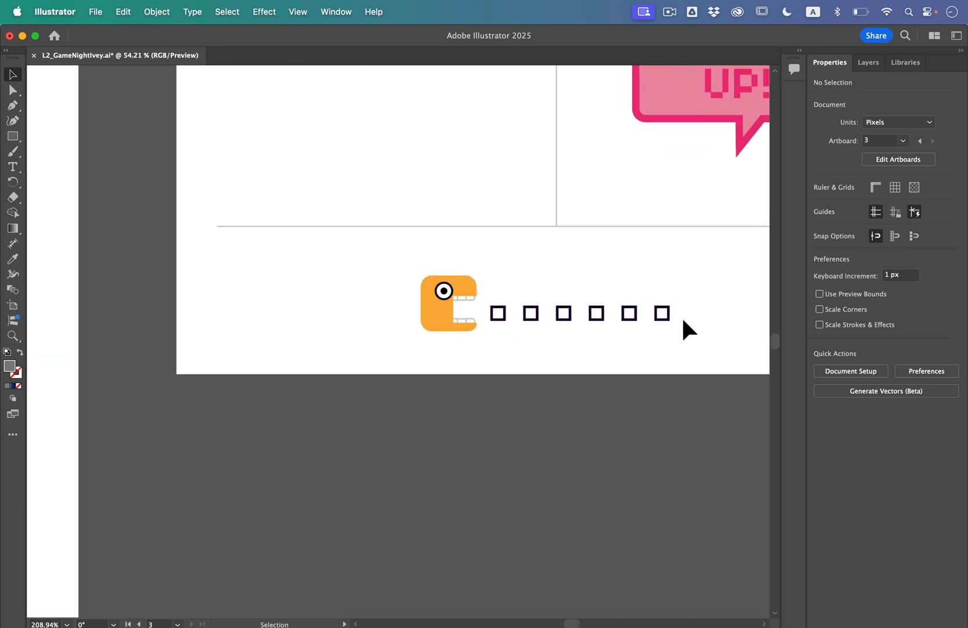
scroll(680, 316, "right", 3)
scroll(680, 316, "down", 2)
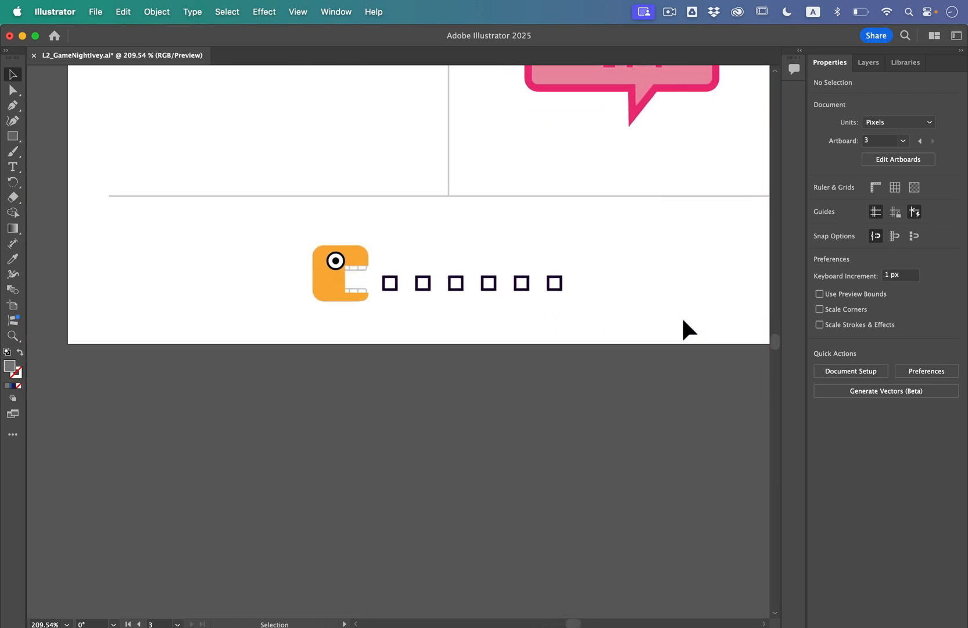
left_click(524, 283)
left_click(346, 254)
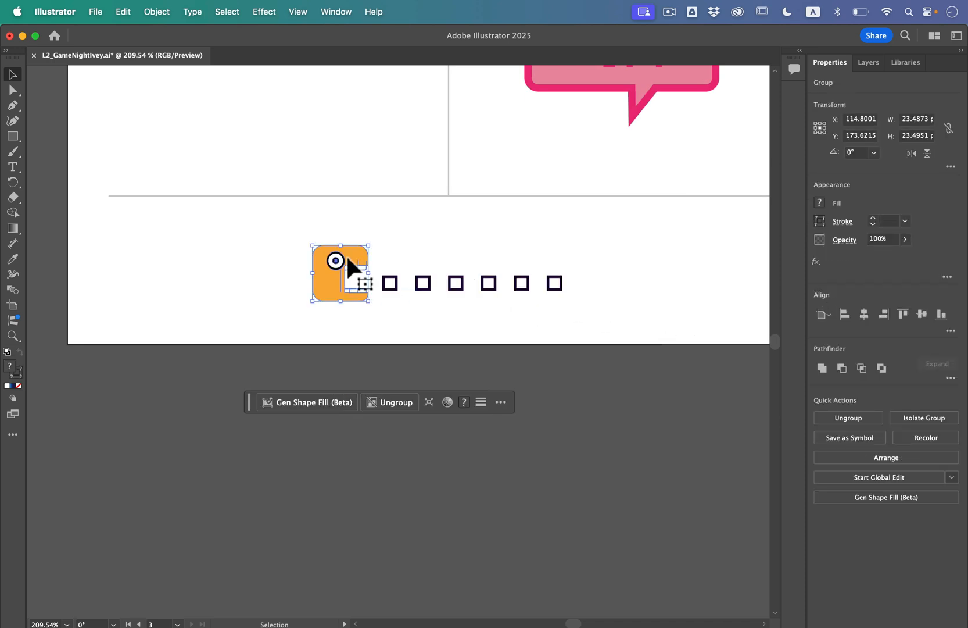
left_click(420, 282)
left_click(351, 256)
left_click(422, 282)
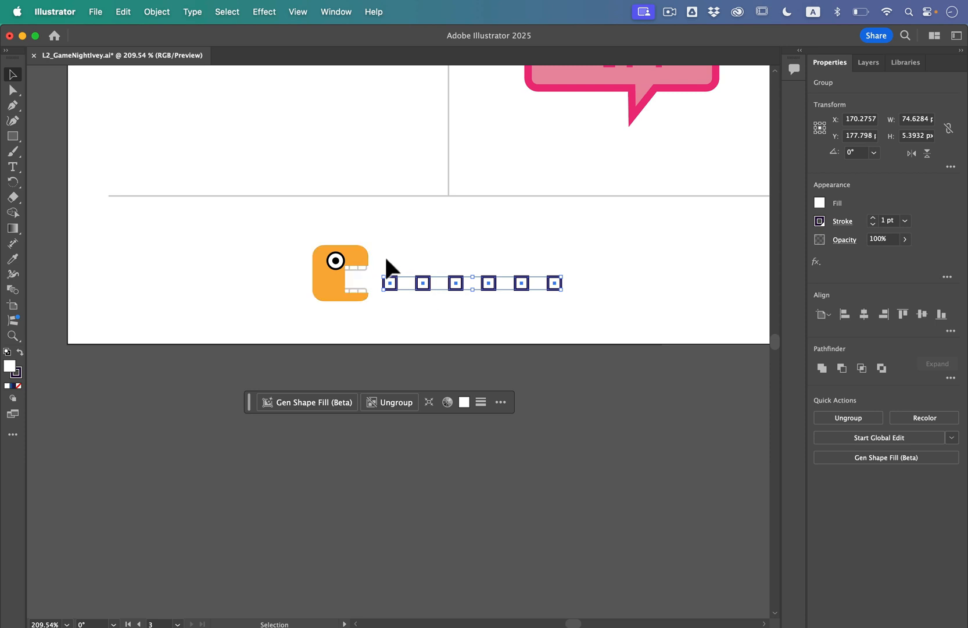
left_click(344, 248)
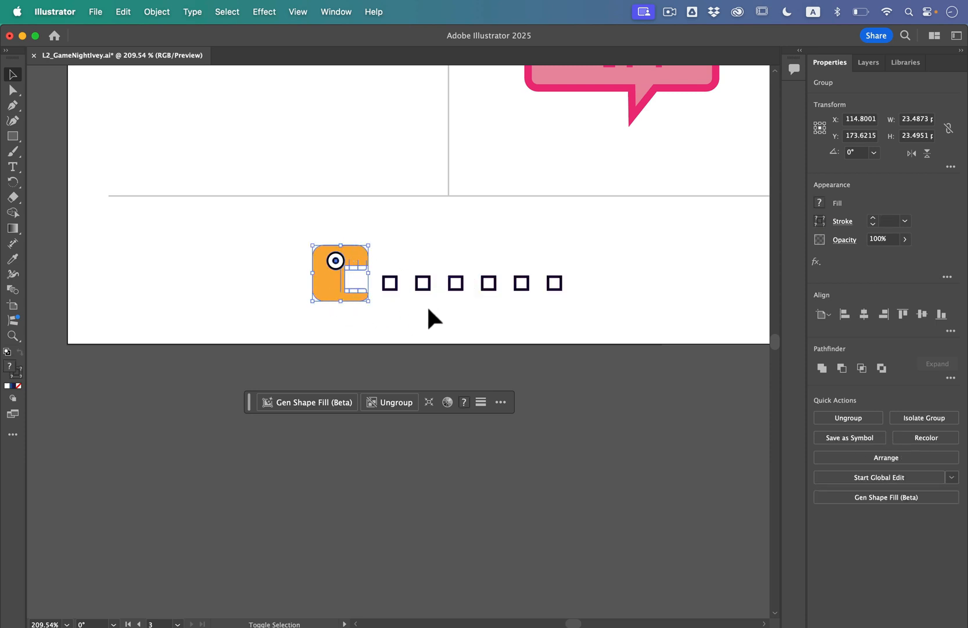
left_click(424, 285, "shift")
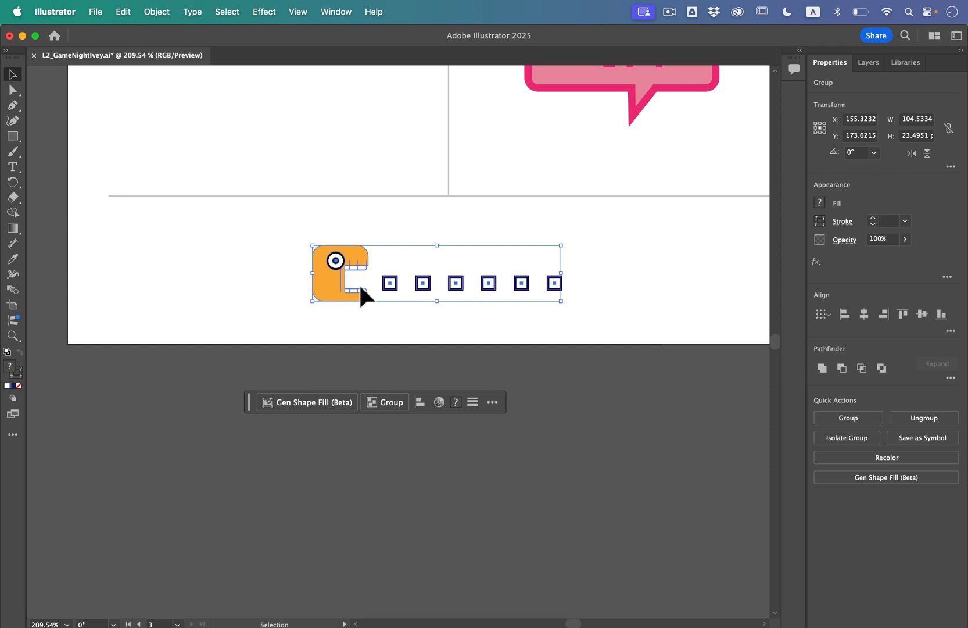
left_click(386, 403)
left_click(402, 335)
mouse_move(359, 303)
left_mouse_down()
mouse_move(377, 307)
mouse_move(364, 284)
left_mouse_up()
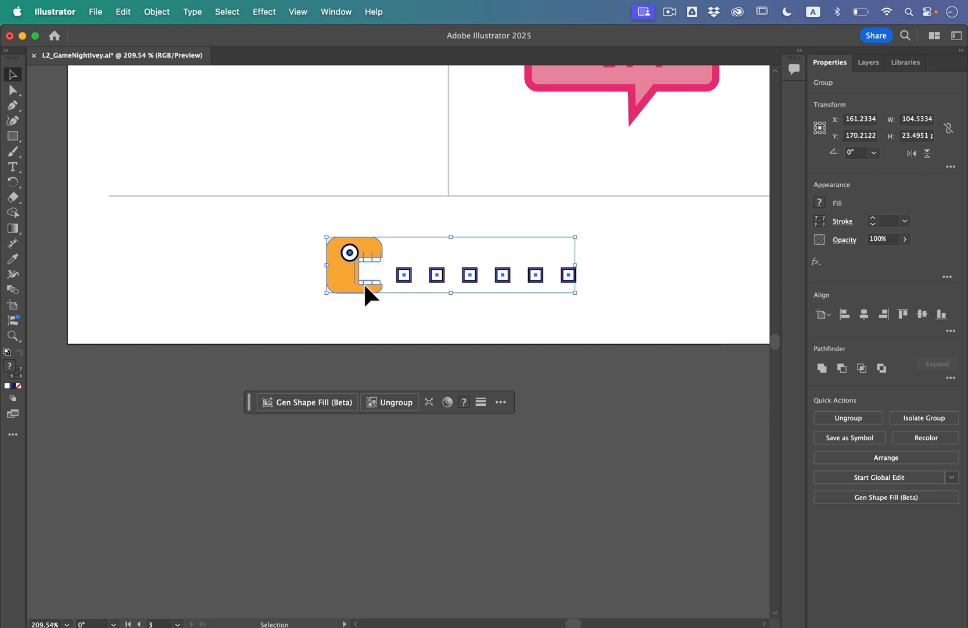
- Enter isolation mode down to the nested monster head group, try moving its orange body shape, and undo that move
double_click(334, 267)
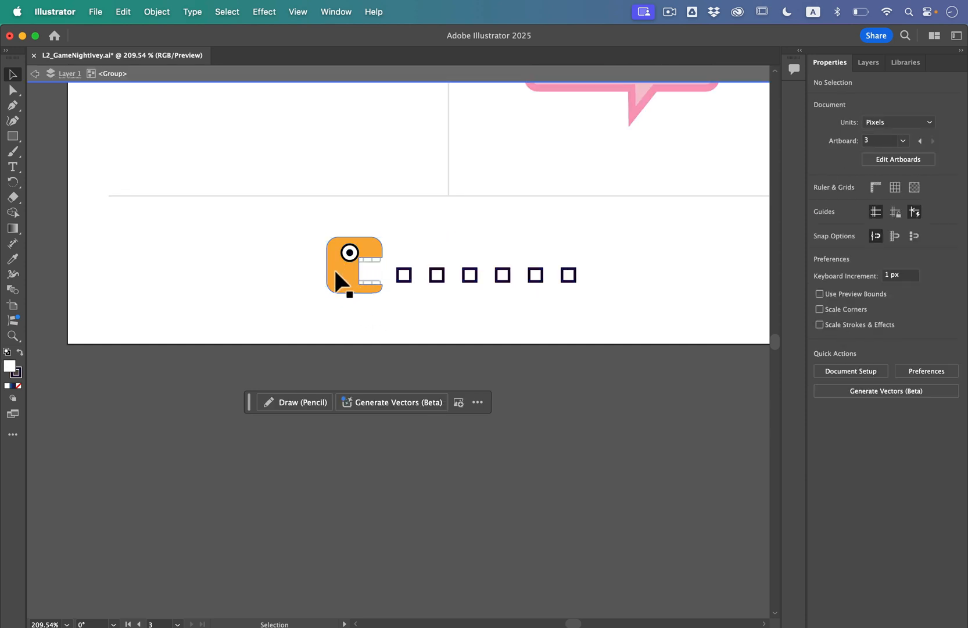
left_click(335, 254)
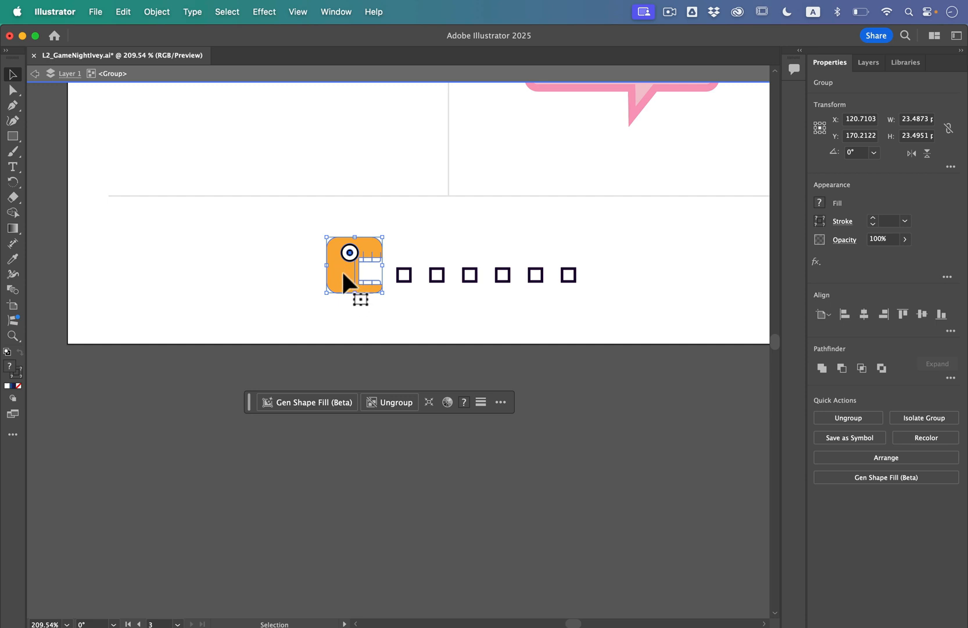
left_click(337, 260)
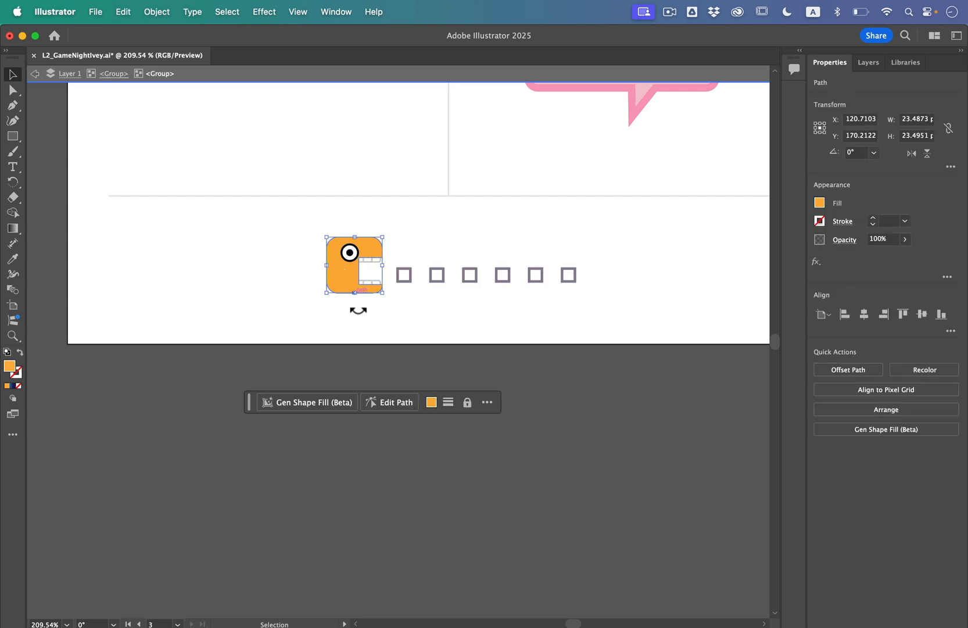
mouse_move(353, 272)
left_mouse_down()
mouse_move(324, 284)
mouse_move(343, 267)
left_mouse_up()
key("super+z")
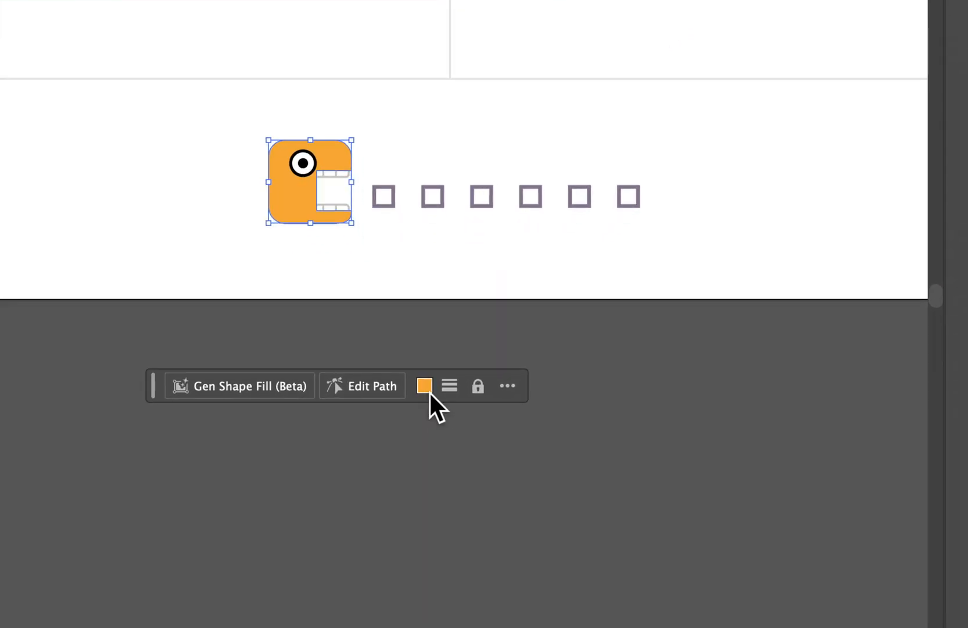
- Fill the monster's body with the light teal 37% tint swatch and exit isolation mode
left_click(432, 402)
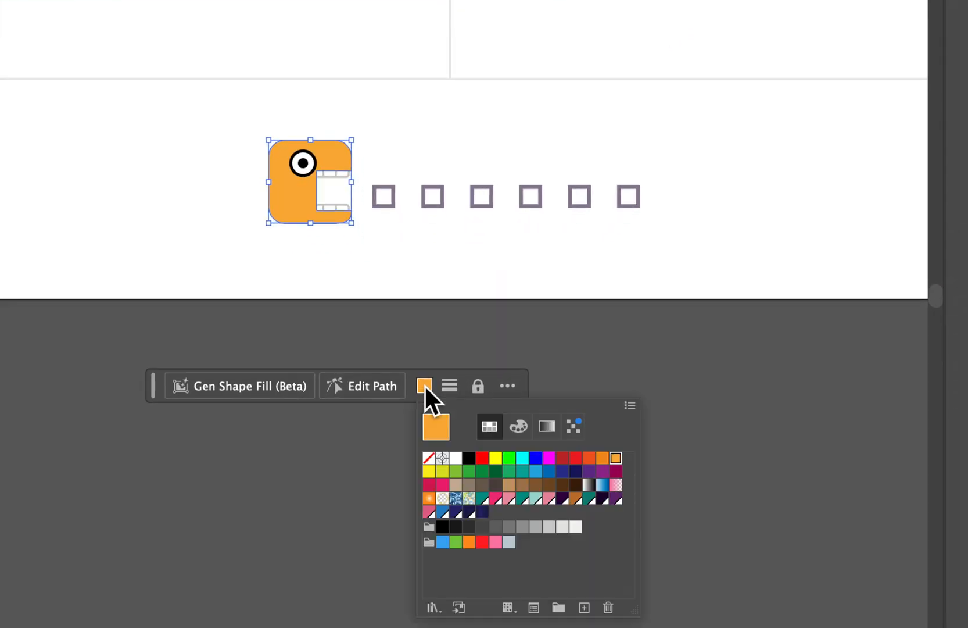
left_click(535, 471)
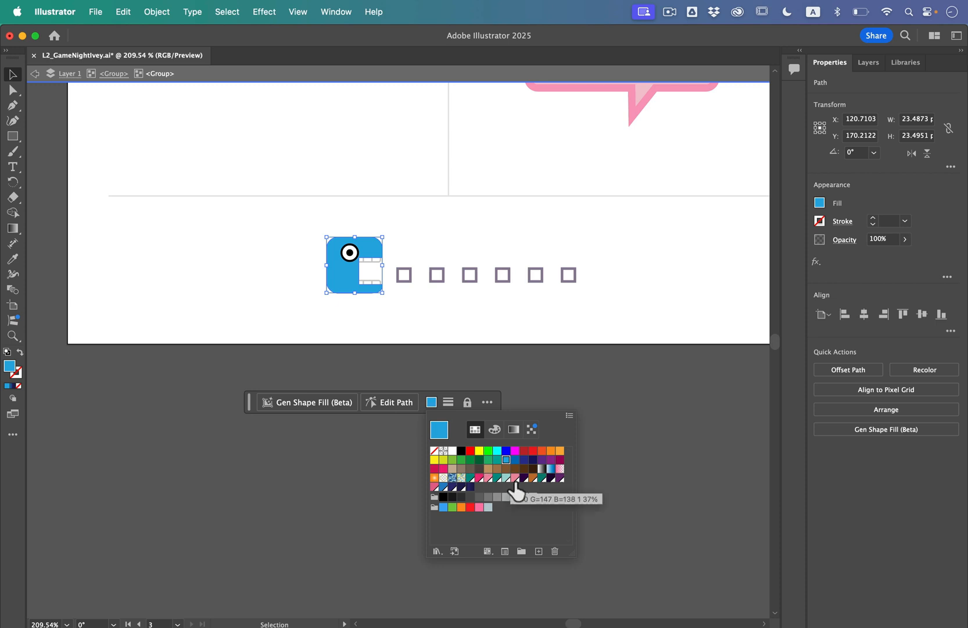
left_click(508, 479)
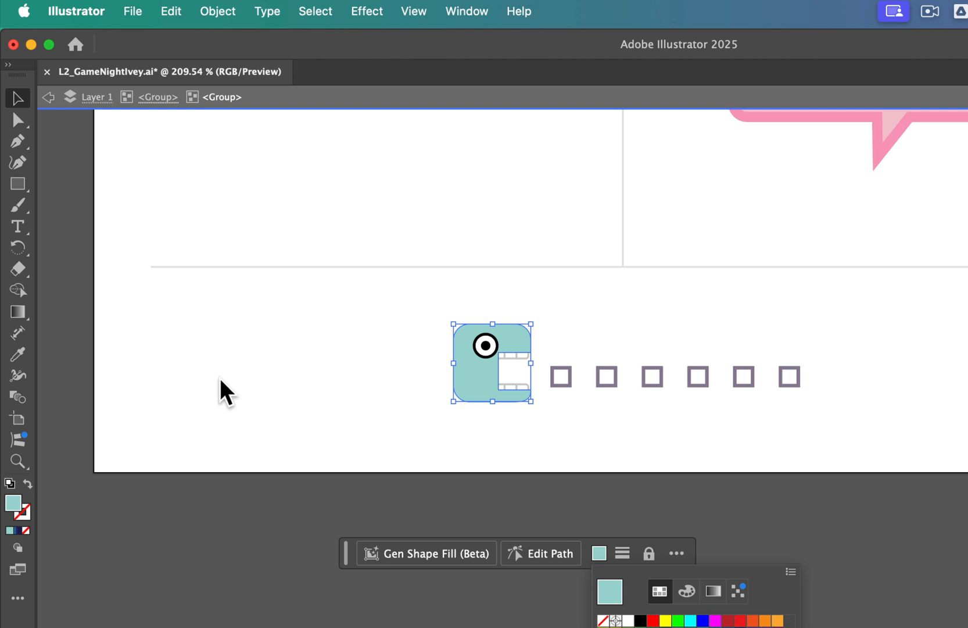
left_click(235, 373)
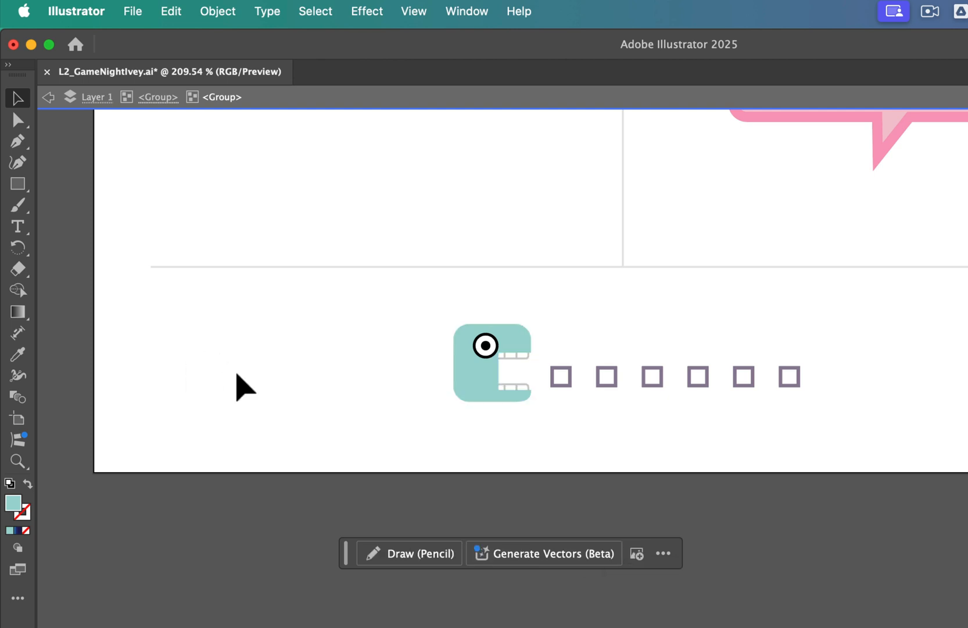
double_click(238, 375)
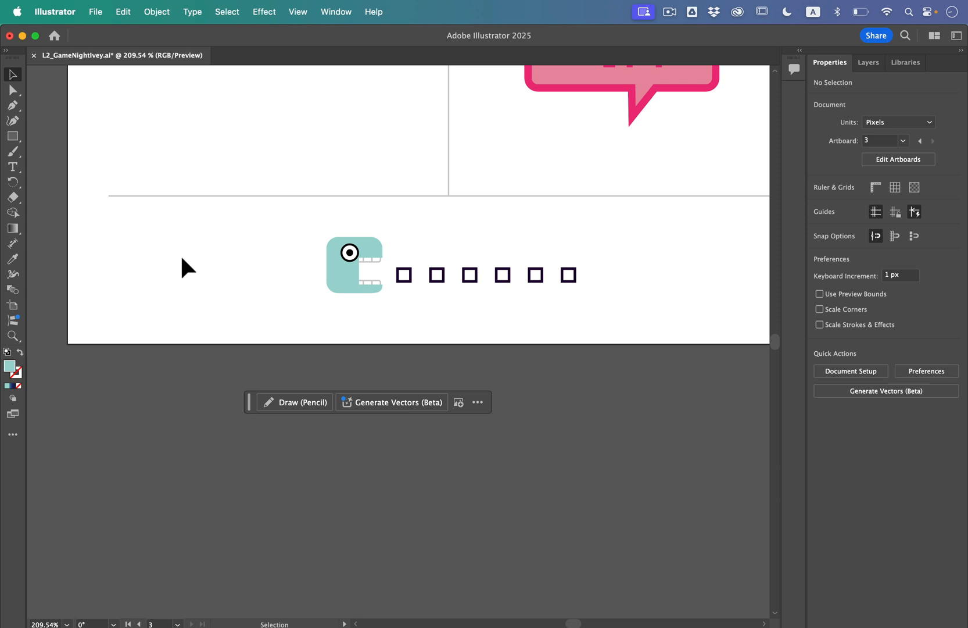
- Move the monster group below the title on the arcade screen and the LEVEL UP! bubble above the second artboard's title
left_click(298, 12)
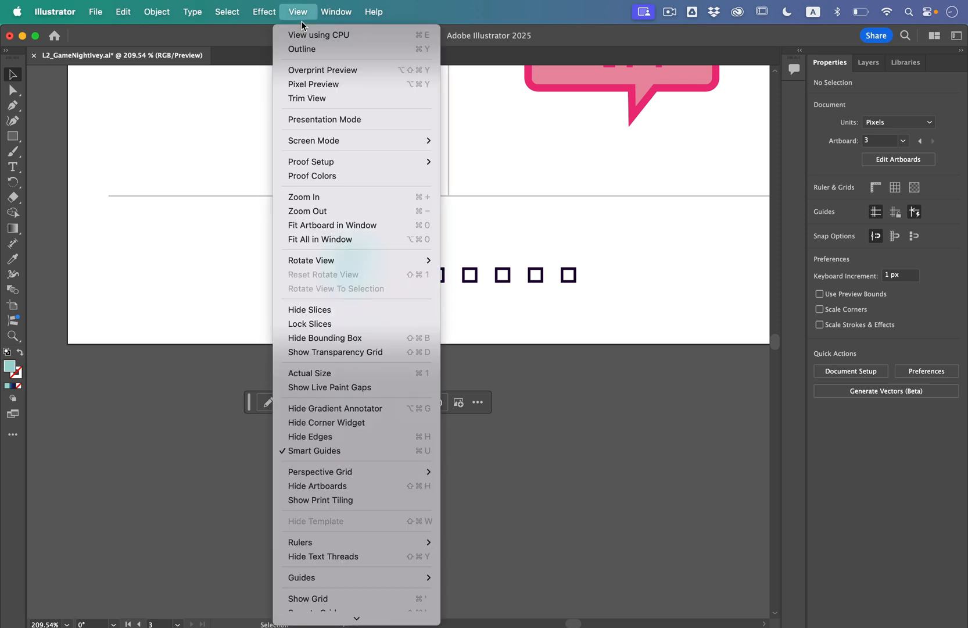
left_click(305, 239)
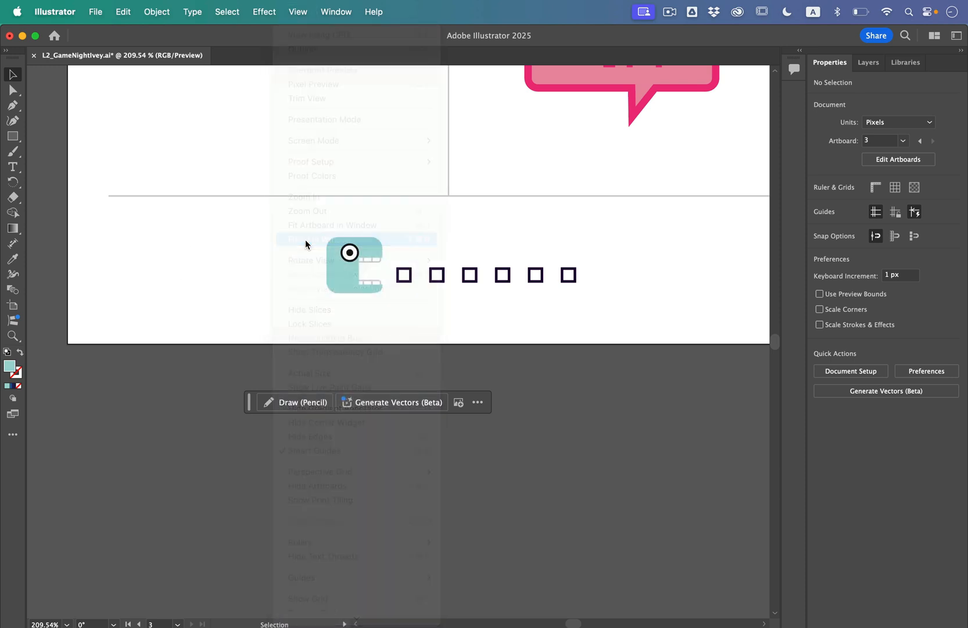
left_click_drag(625, 314, 120, 374)
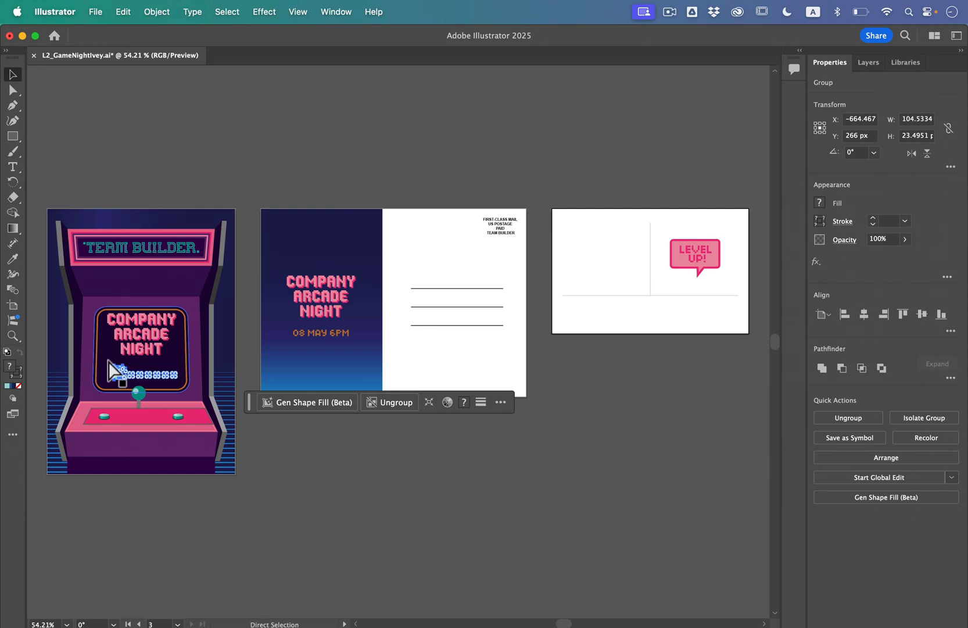
left_click_drag(685, 260, 343, 239)
left_click(300, 185)
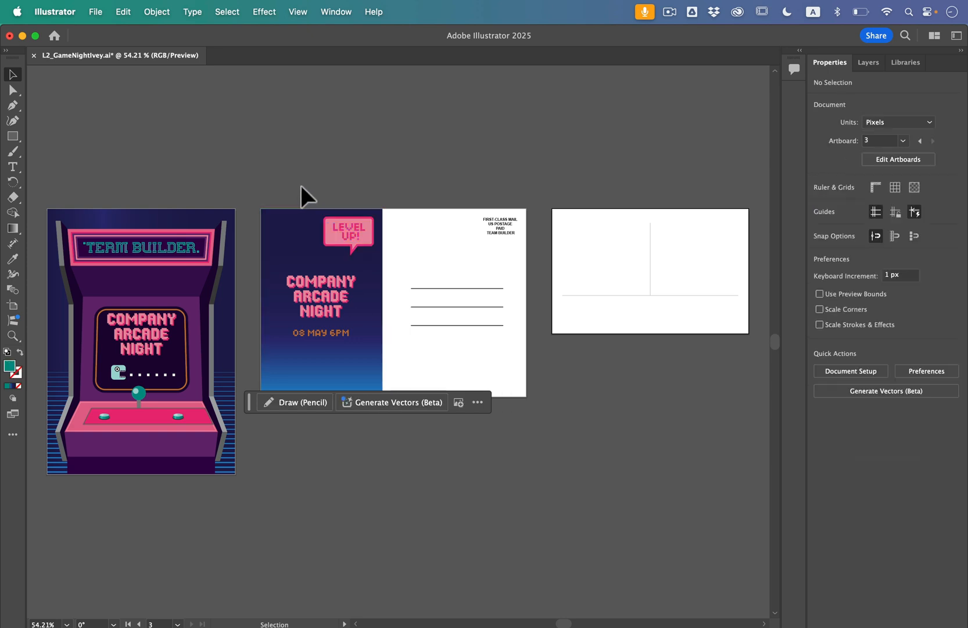
- Bring the joystick group on artboard 1 to the front of the stacking order
left_click(903, 141)
left_click(906, 150)
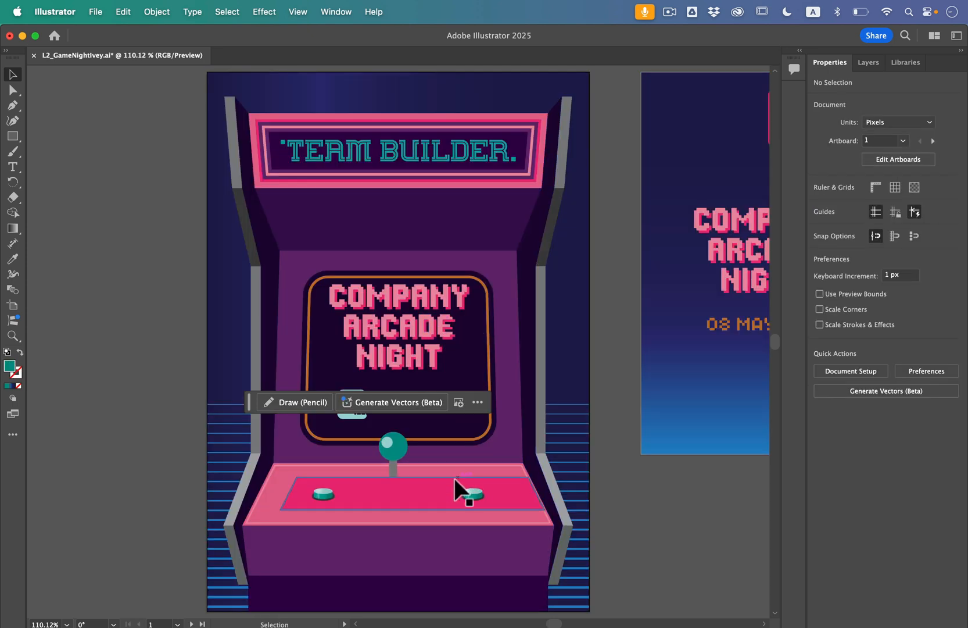
left_click(388, 456)
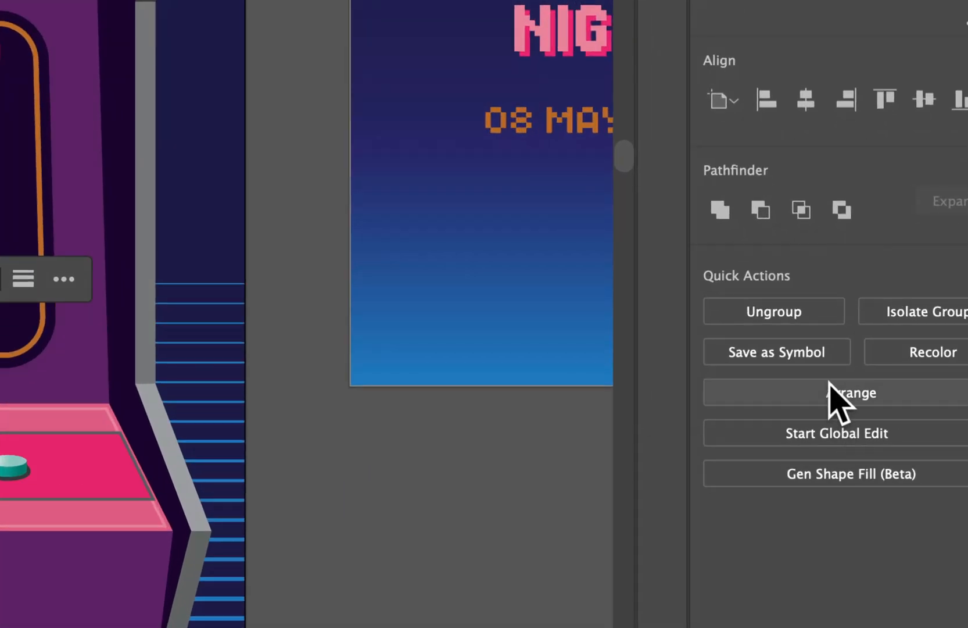
left_click(881, 456)
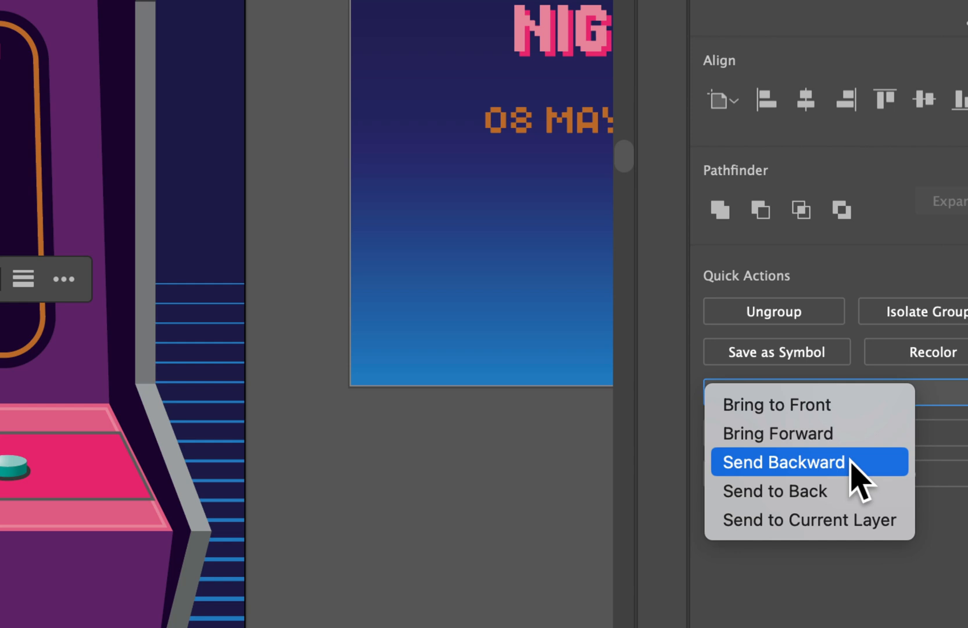
left_click(845, 404)
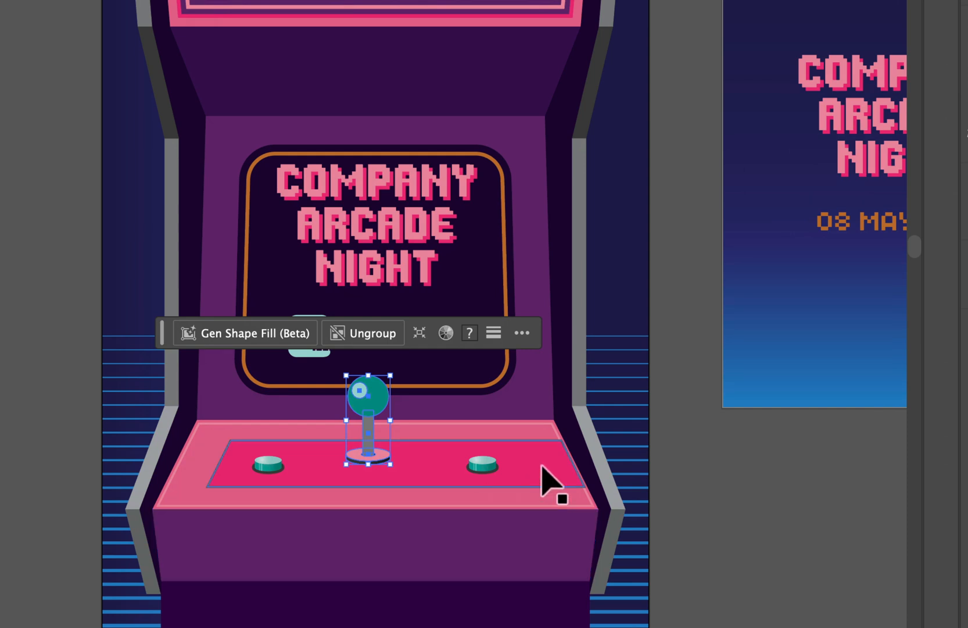
- Center the bright pink control panel shape horizontally on artboard 1 and deselect it
left_click(540, 474)
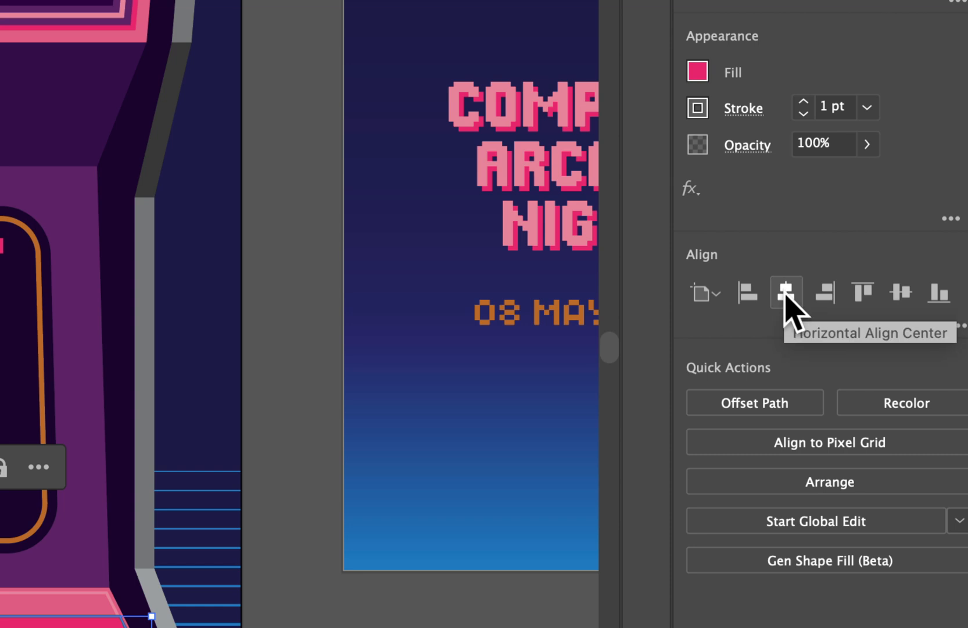
left_click(786, 293)
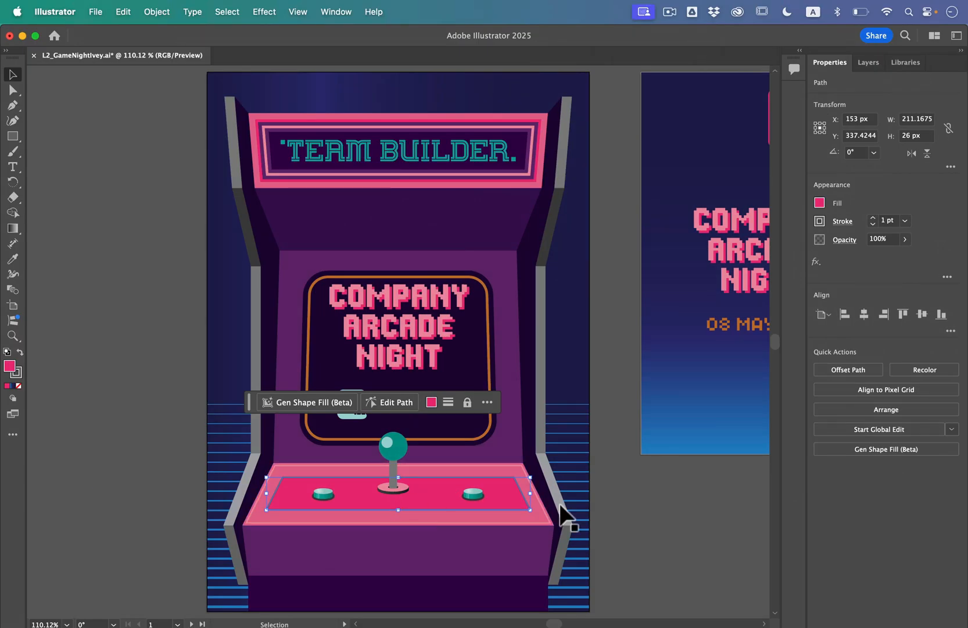
left_click(701, 557)
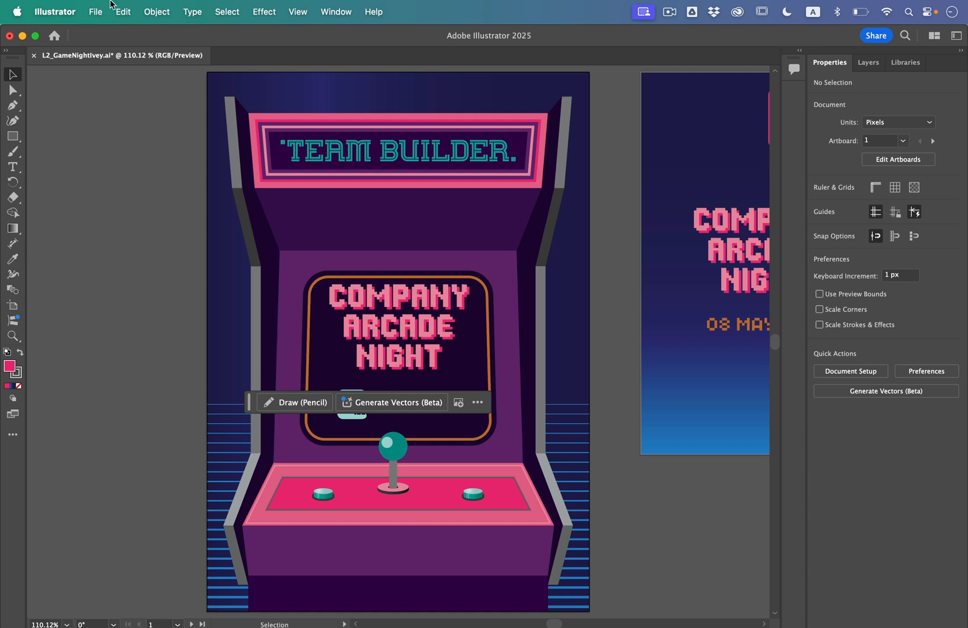
- Show all hidden objects in the document, deselect them, and save the file
left_click(150, 10)
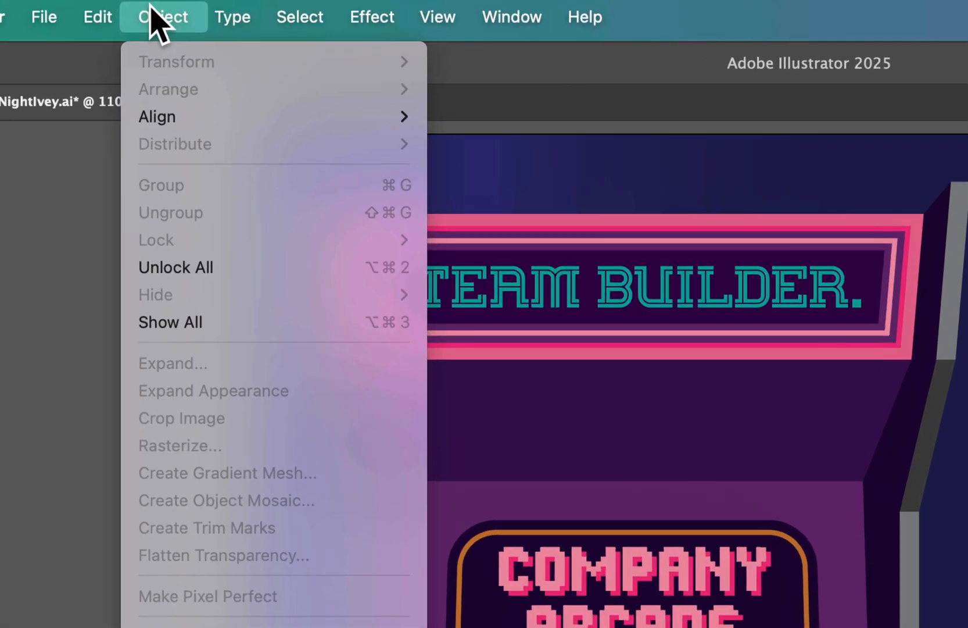
left_click(182, 321)
left_click(181, 278)
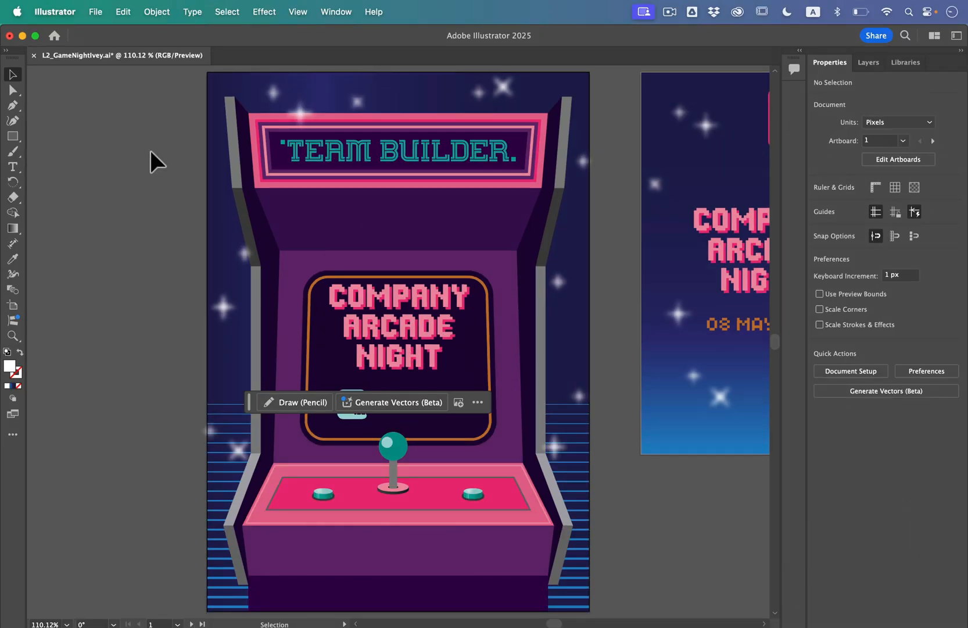
left_click(91, 10)
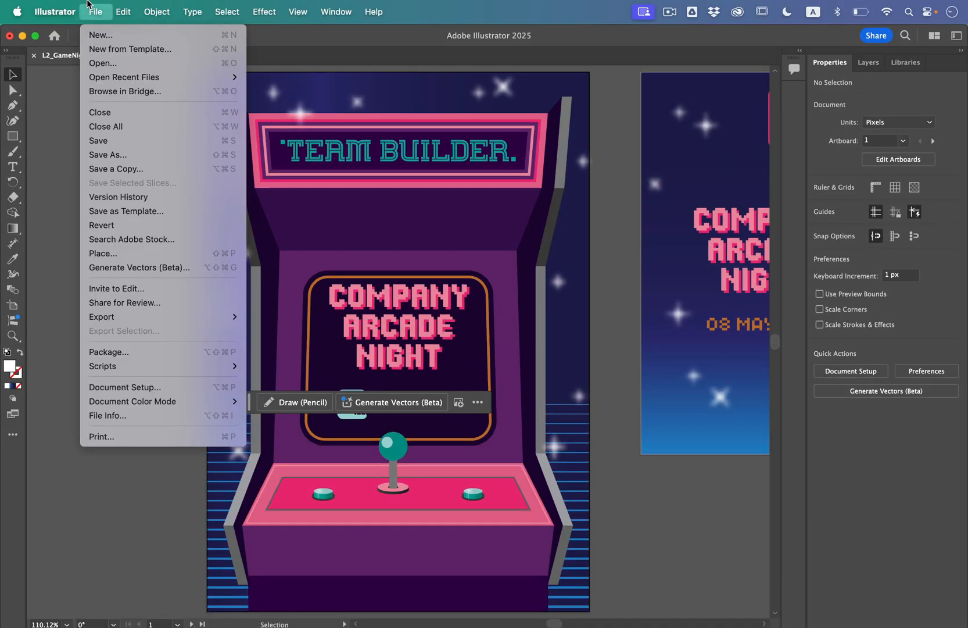
left_click(133, 141)
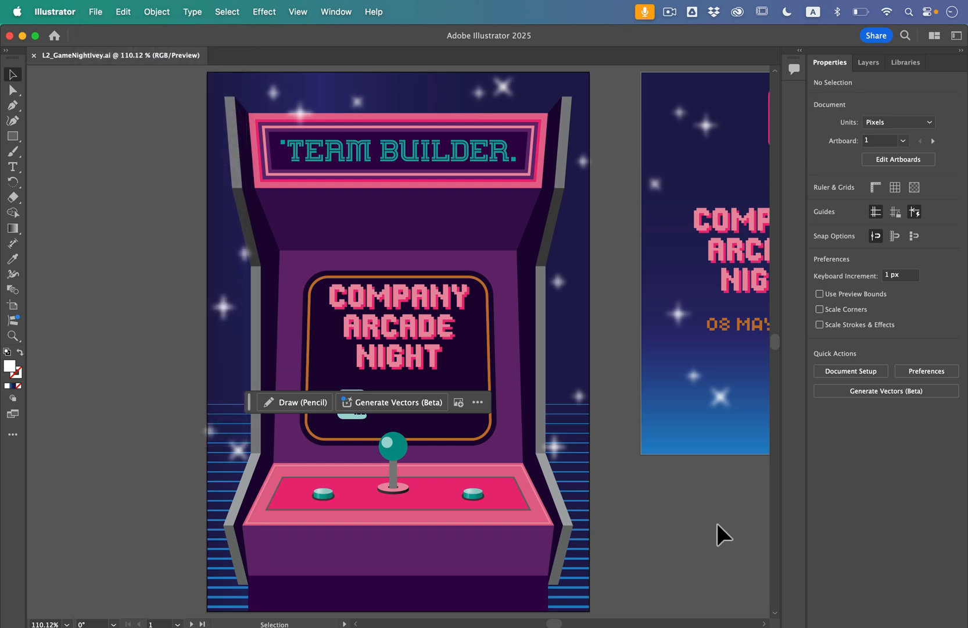